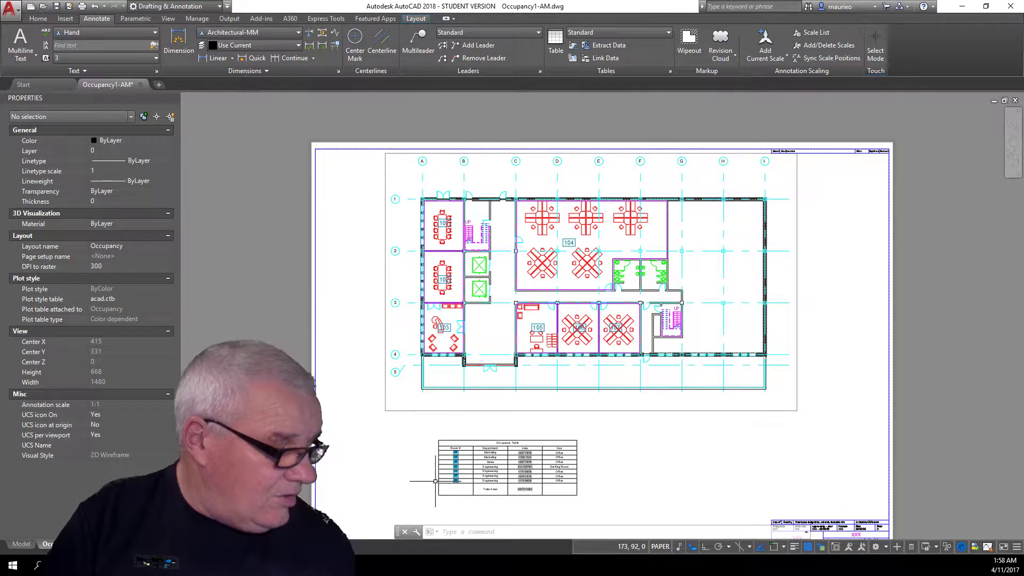
# - Widen the Area column of the Occupancy Table, then resize the whole table to about 225 wide and 67 high
pyautogui.scroll(6, 436, 481)
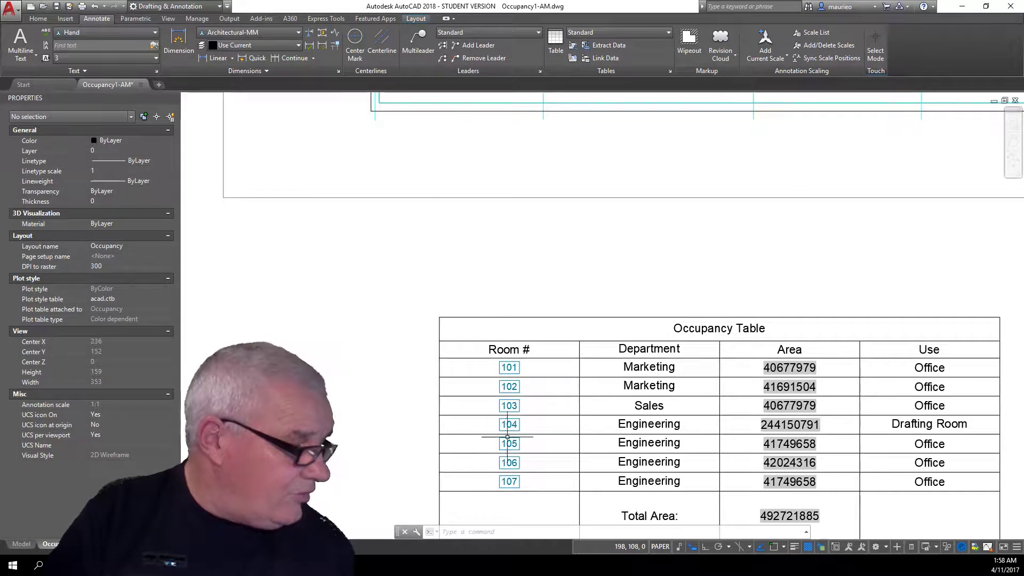
pyautogui.moveTo(712, 429); pyautogui.dragTo(580, 274, button='middle')
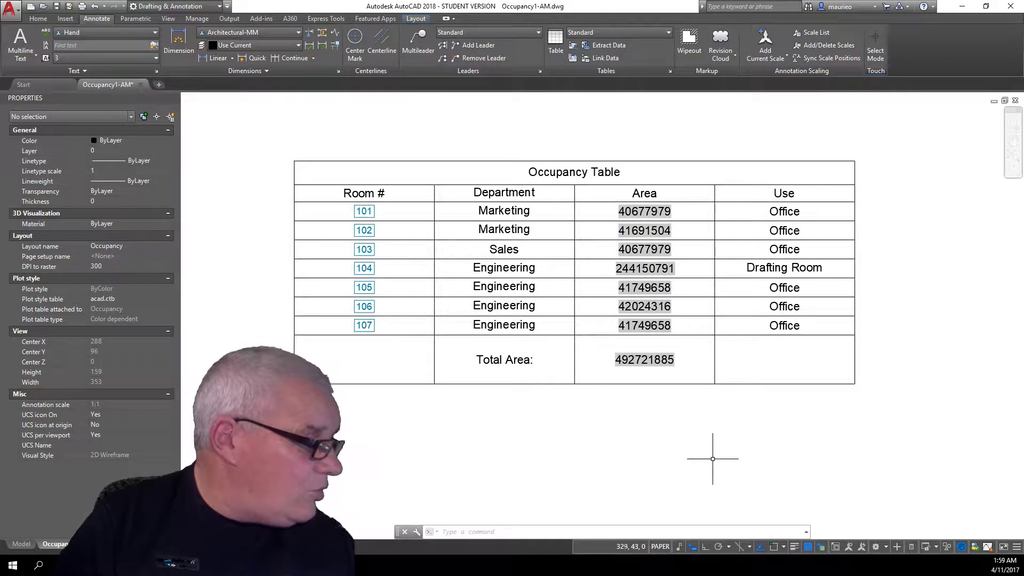
pyautogui.press('Escape')
pyautogui.press('Escape')
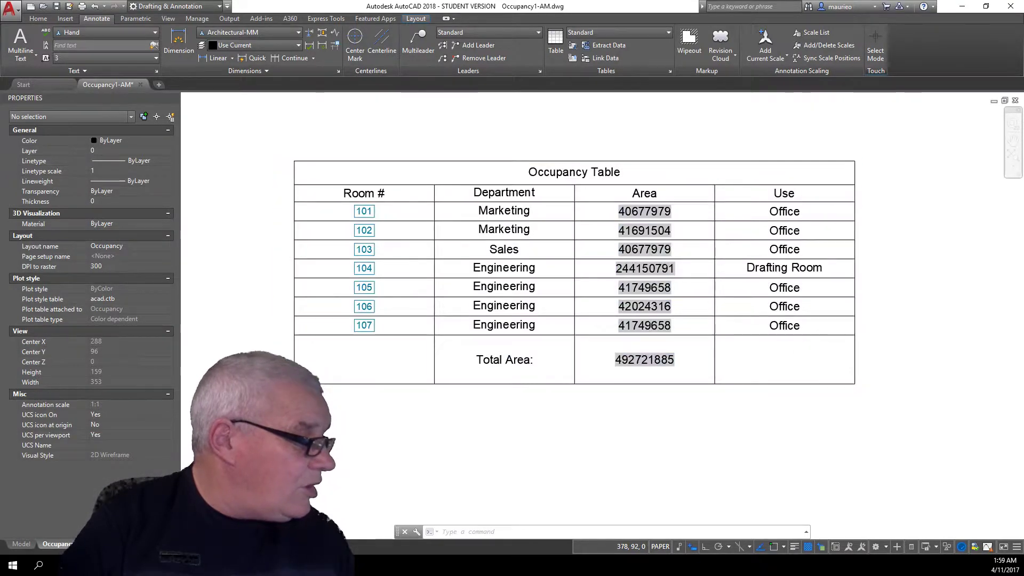
pyautogui.click(855, 328)
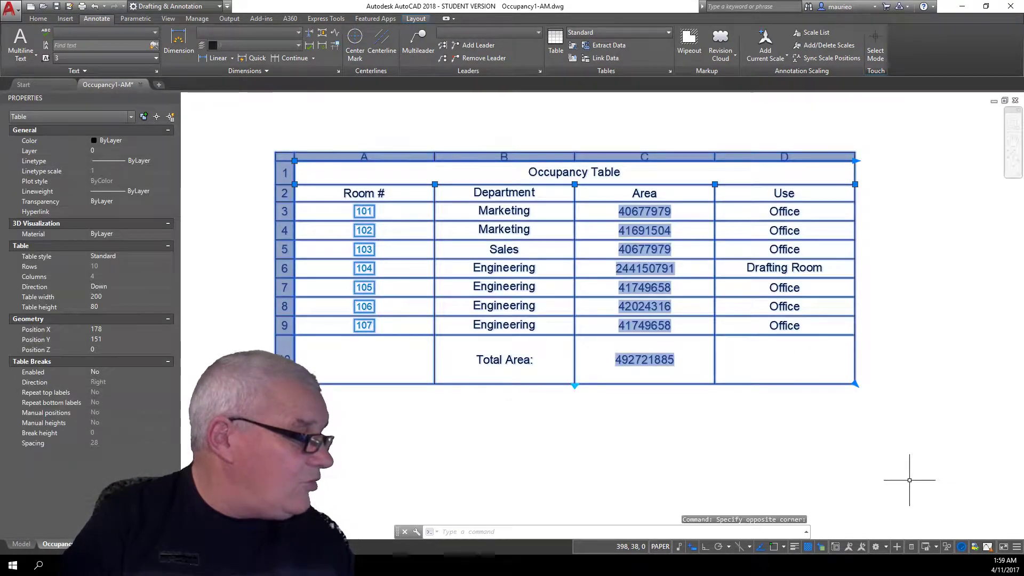
pyautogui.click(714, 184)
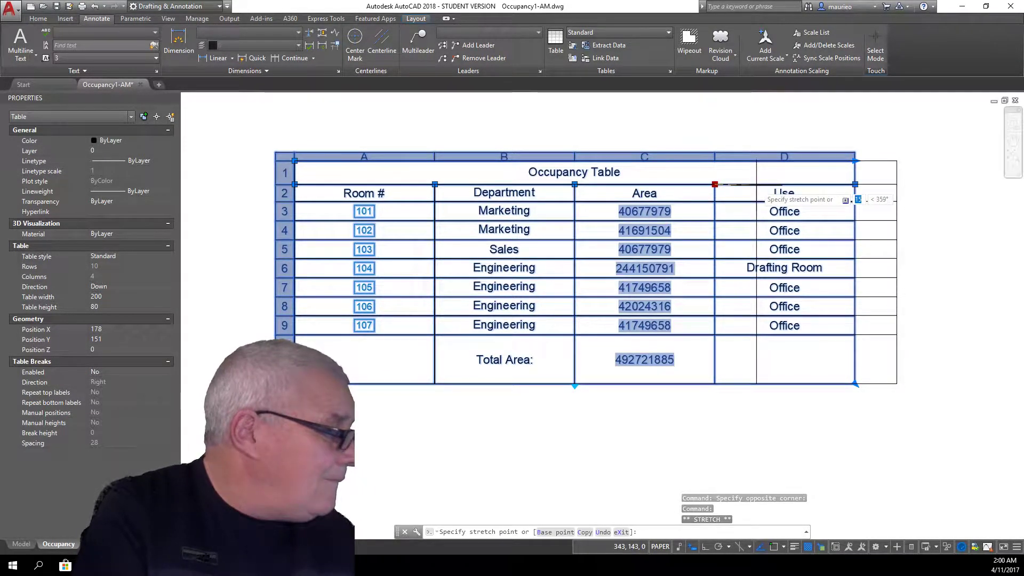
pyautogui.click(764, 184)
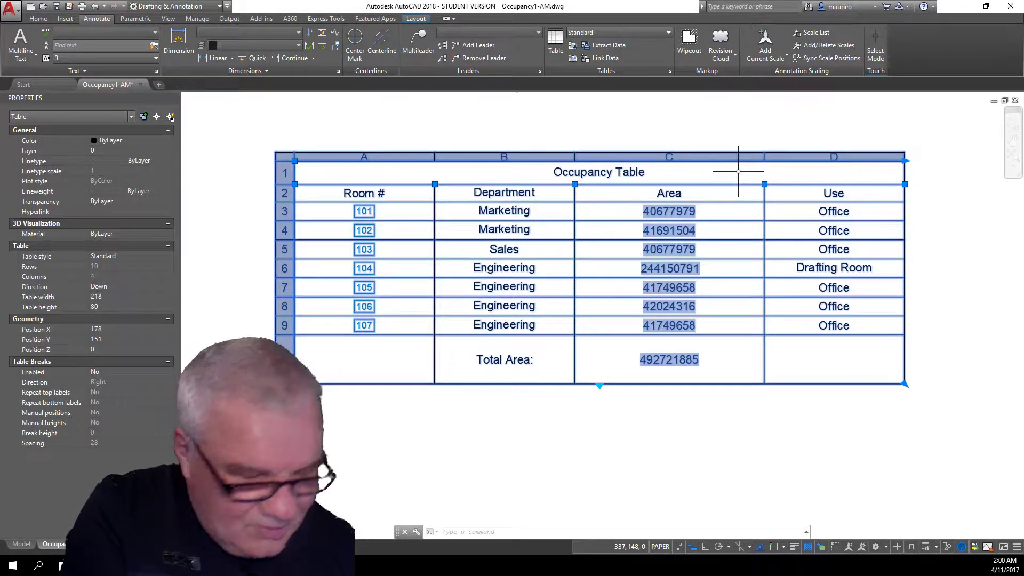
pyautogui.click(764, 184)
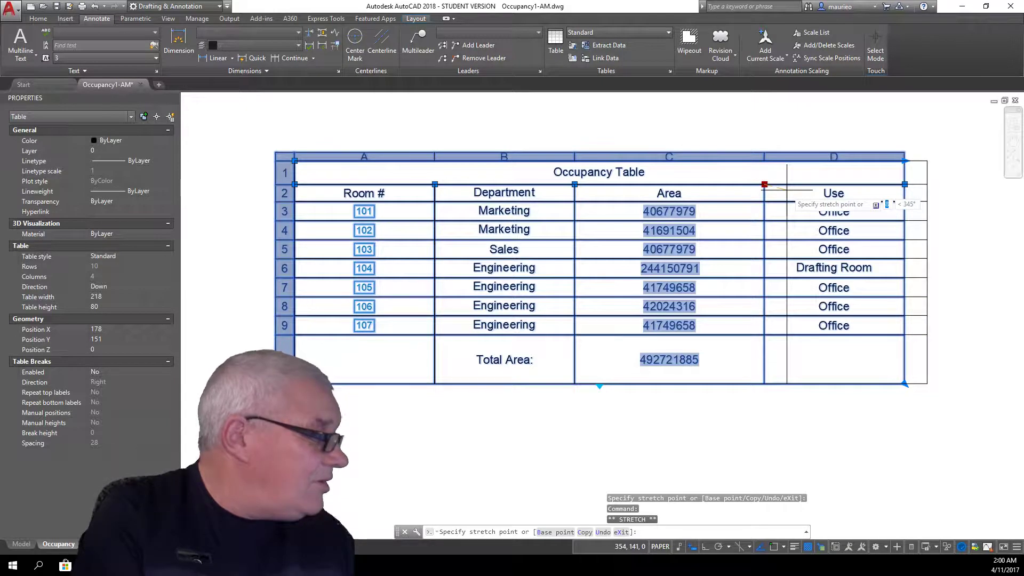
pyautogui.click(787, 187)
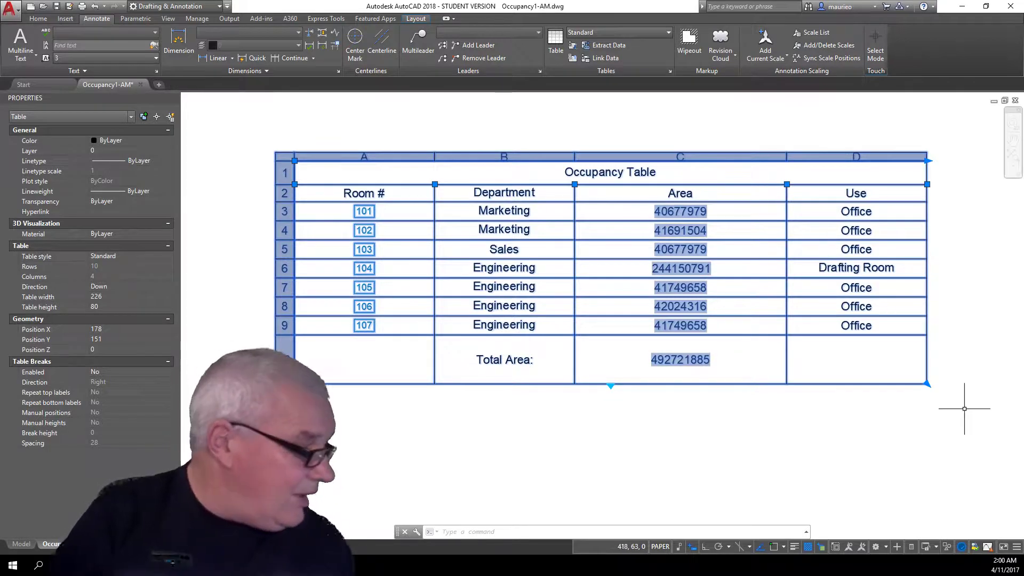
pyautogui.click(926, 383)
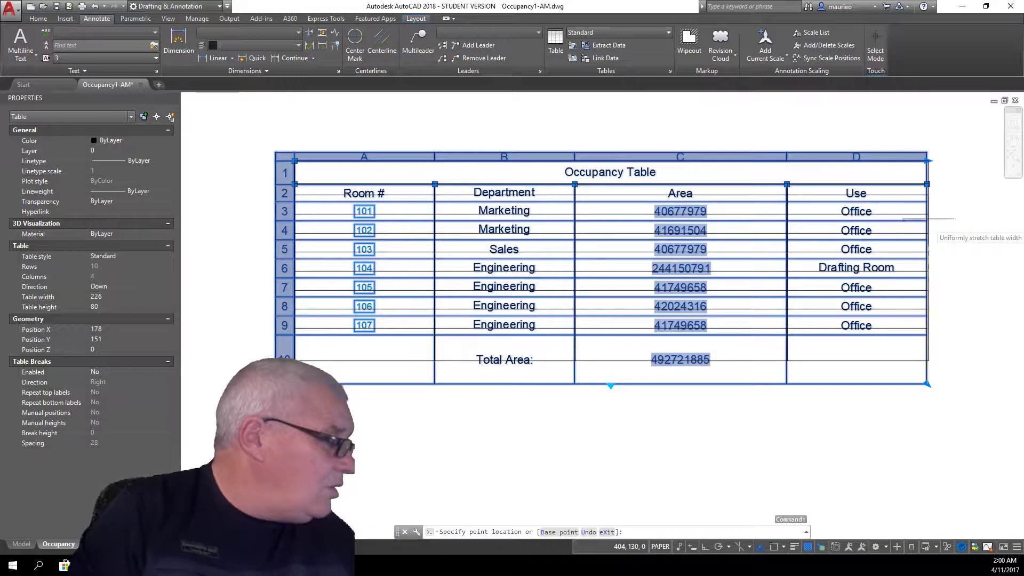
pyautogui.click(924, 142)
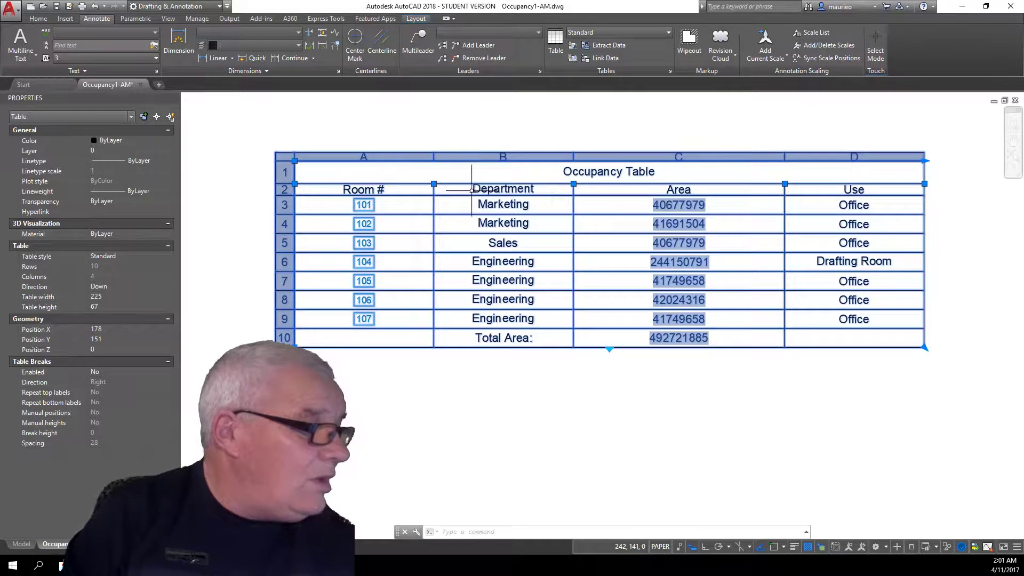
pyautogui.click(503, 188)
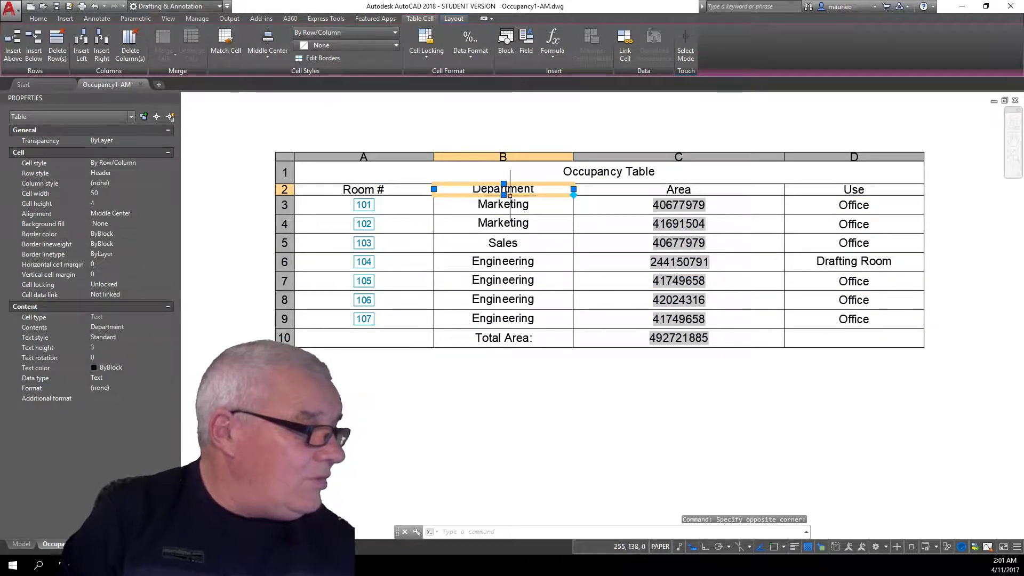
pyautogui.click(552, 187)
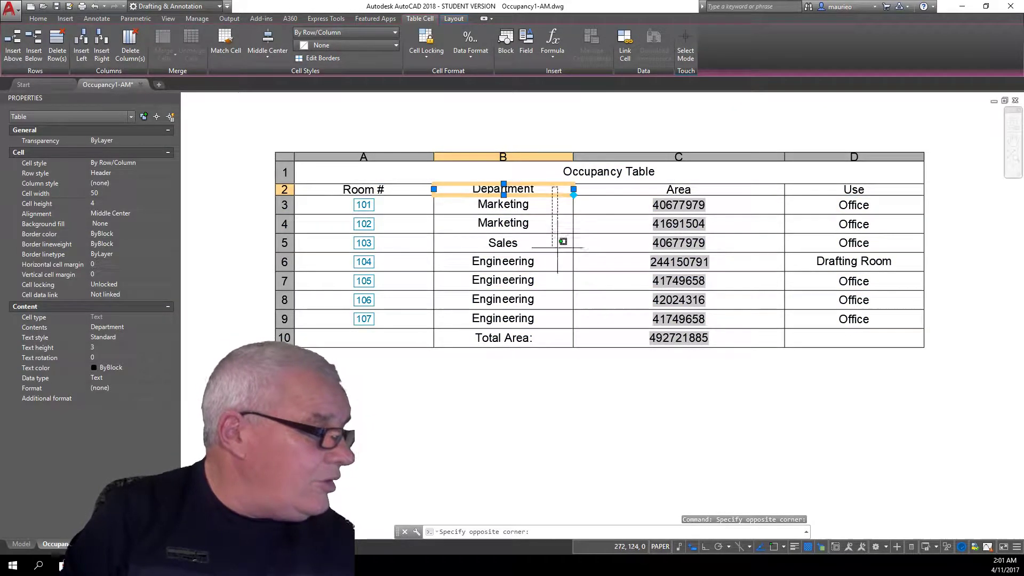
pyautogui.click(561, 335)
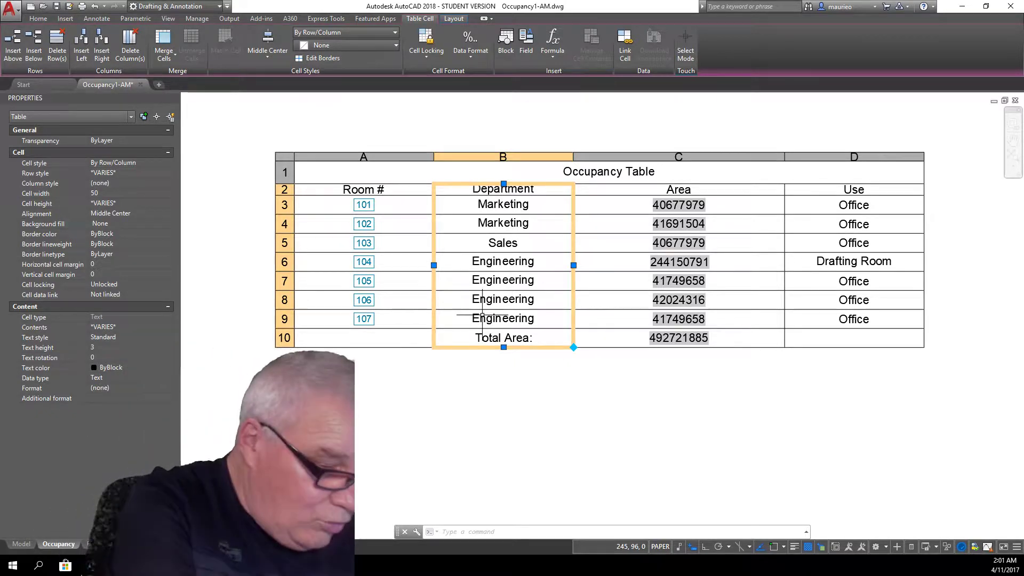
pyautogui.press('Escape')
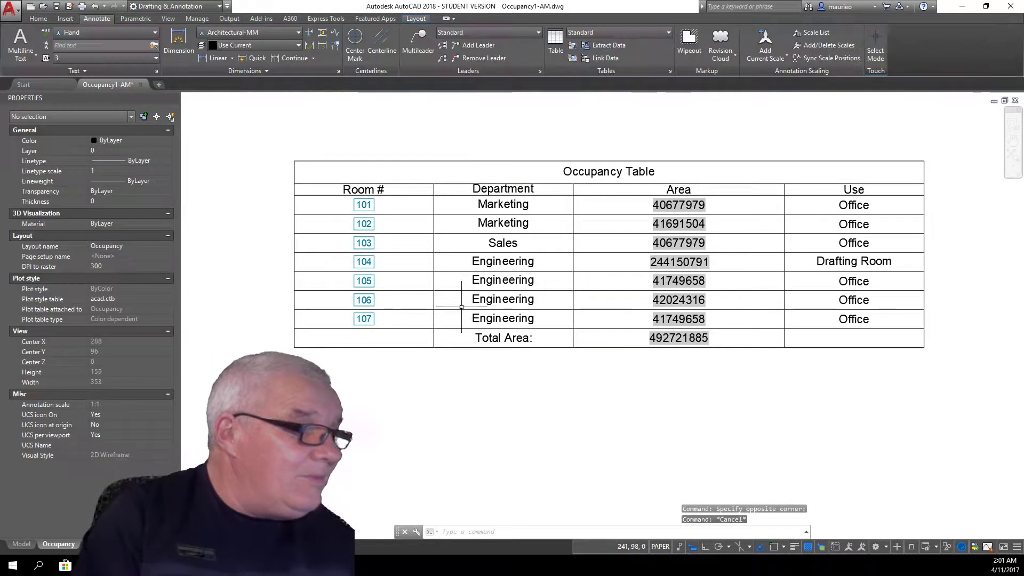
# - Insert a new row above the Room #, Department, Area and Use header row of the Occupancy Table
pyautogui.click(292, 202)
pyautogui.click(281, 189)
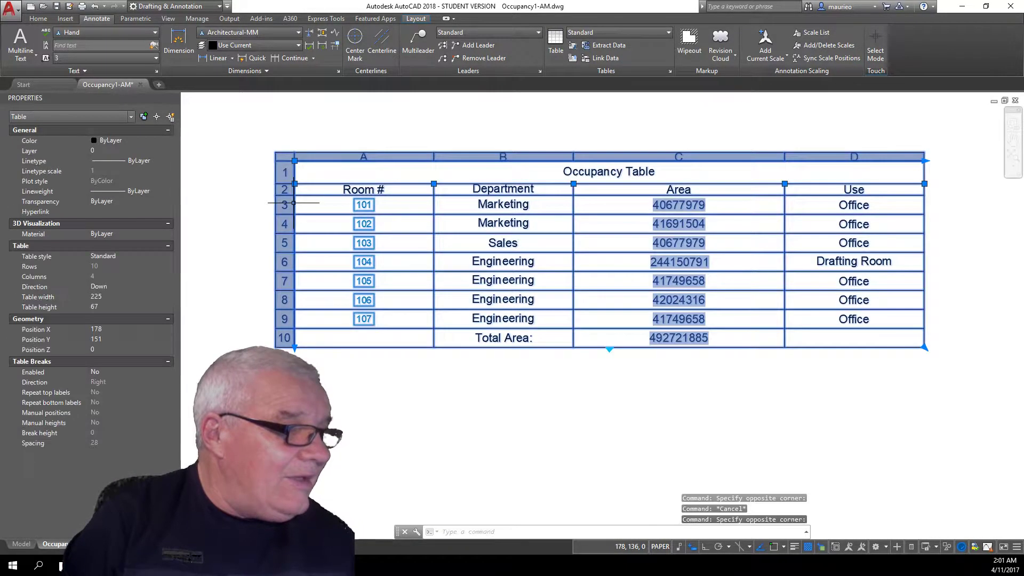
pyautogui.click(281, 189)
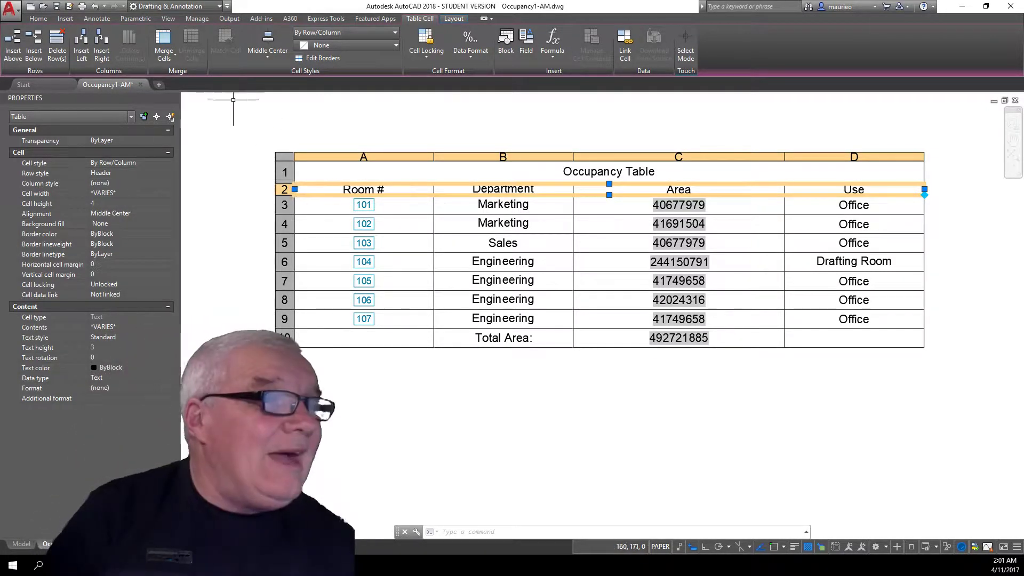
pyautogui.click(19, 41)
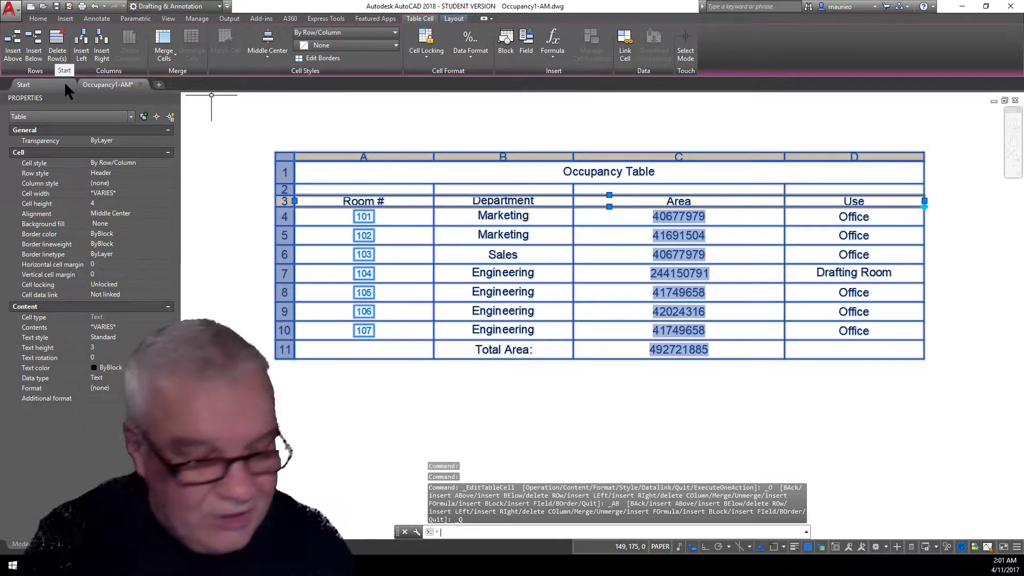
# - Enter "First Floor" in the first cell of the empty row below the Occupancy Table title
pyautogui.click(336, 188)
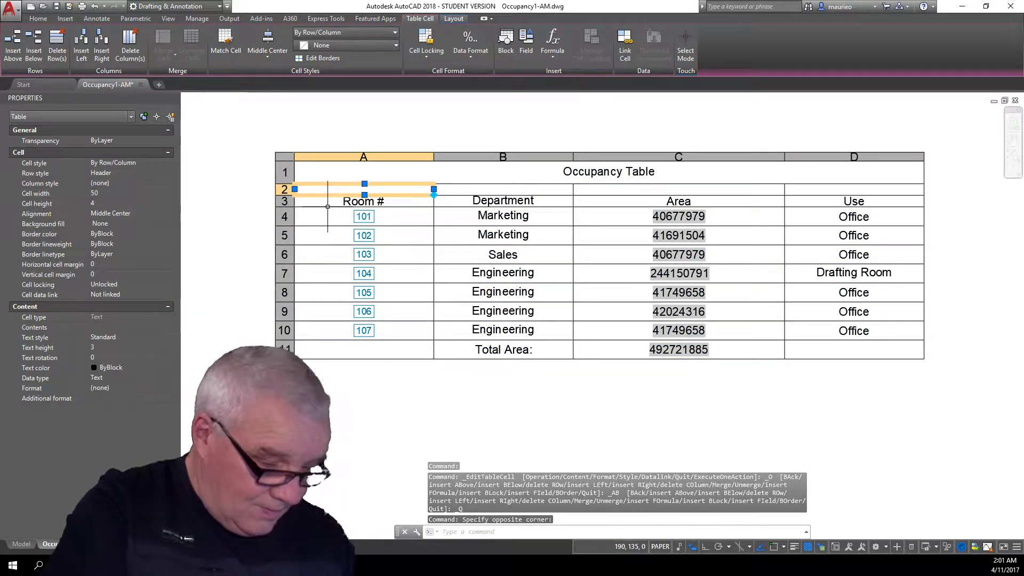
pyautogui.write('ir')
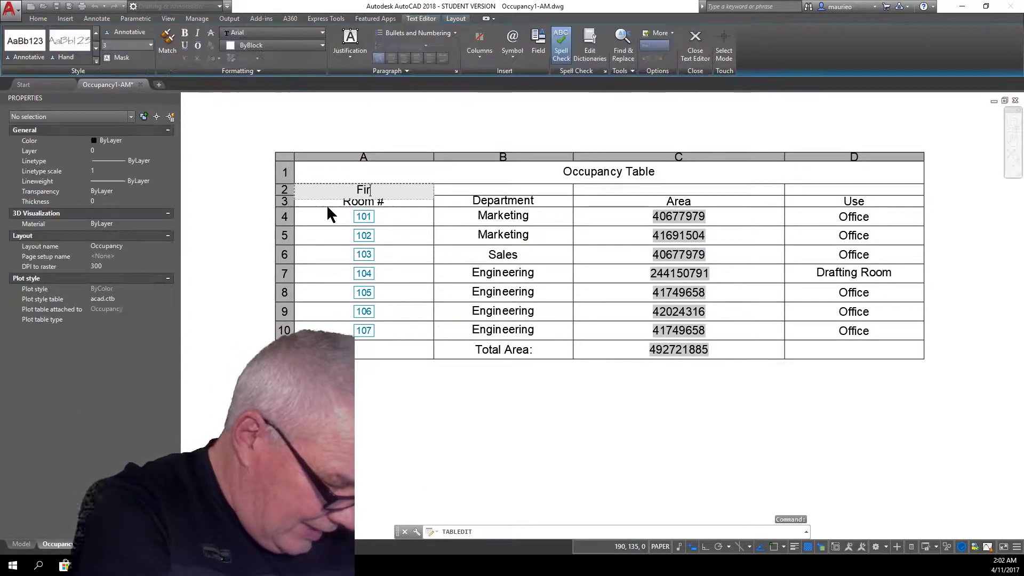
pyautogui.write('st Floor')
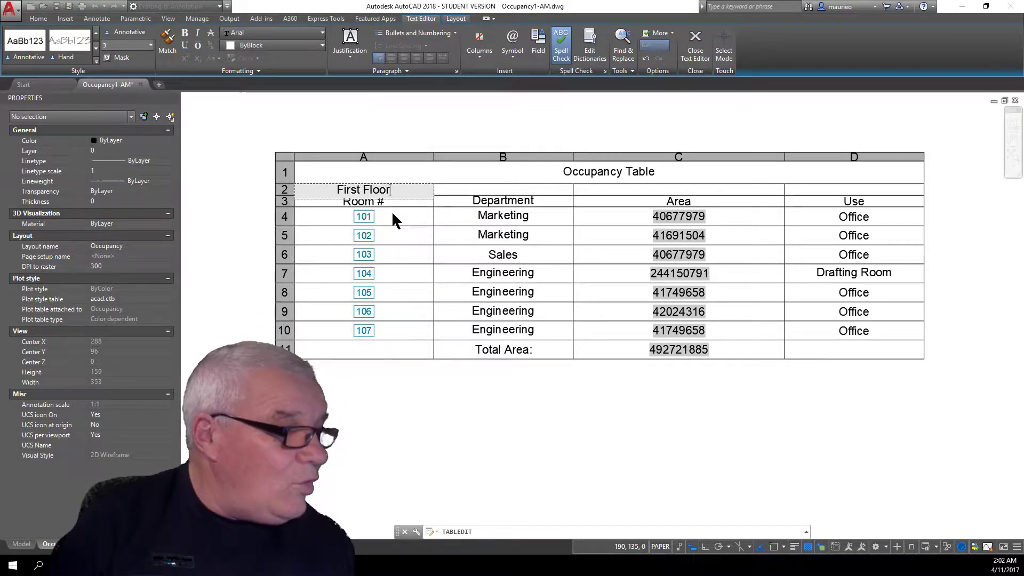
pyautogui.press('Escape')
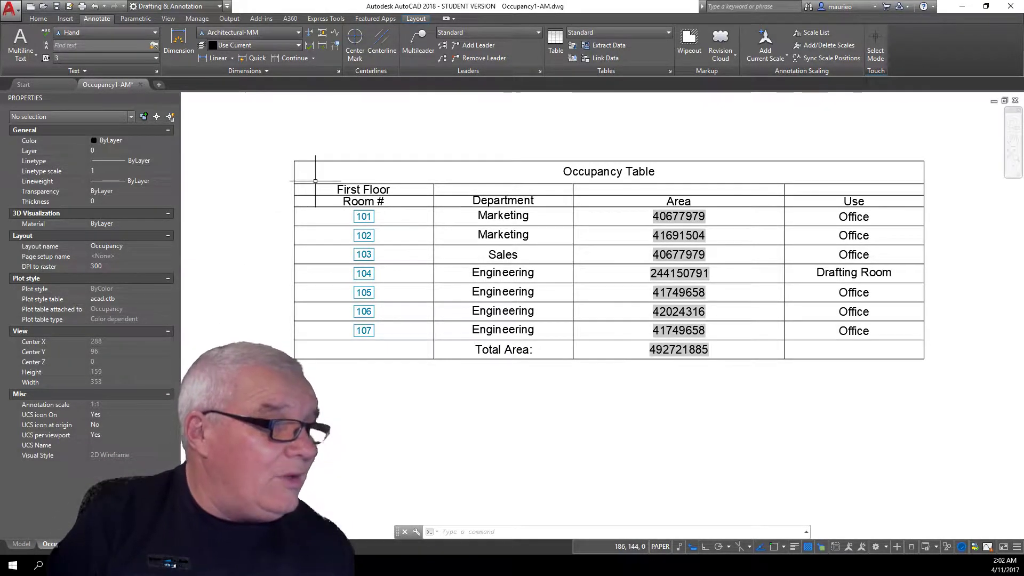
pyautogui.click(295, 197)
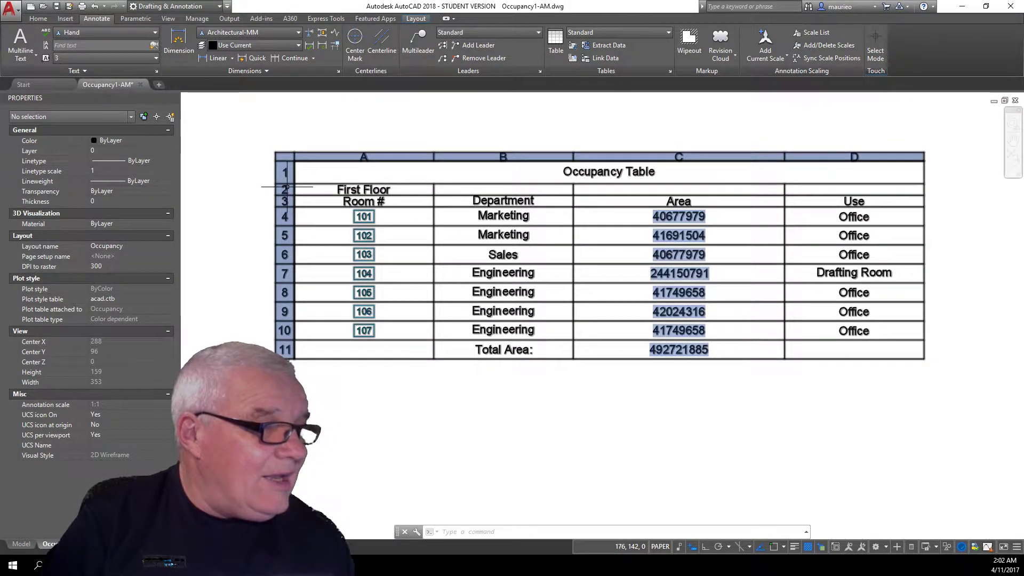
pyautogui.rightClick(286, 187)
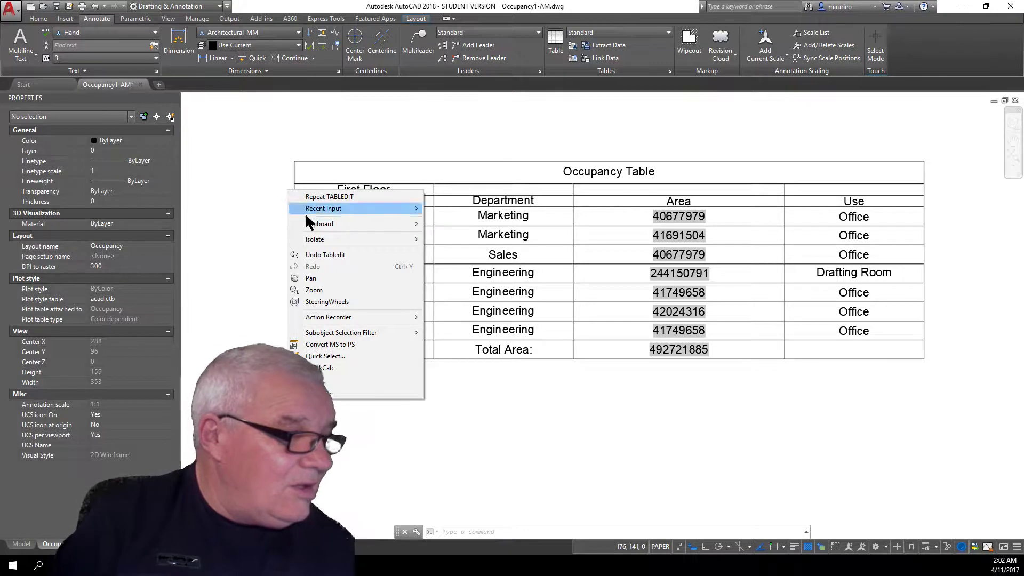
pyautogui.click(379, 427)
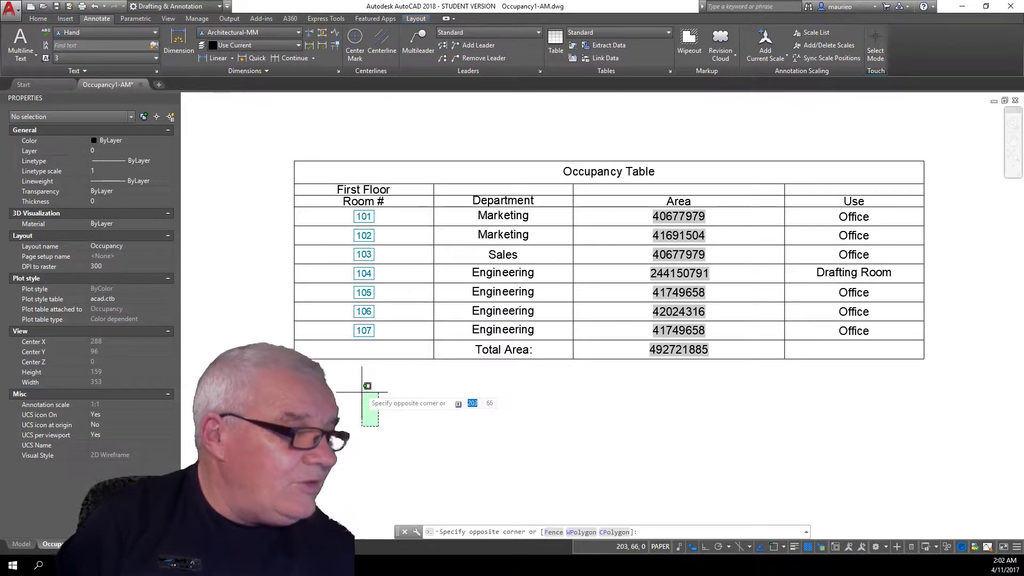
pyautogui.click(312, 320)
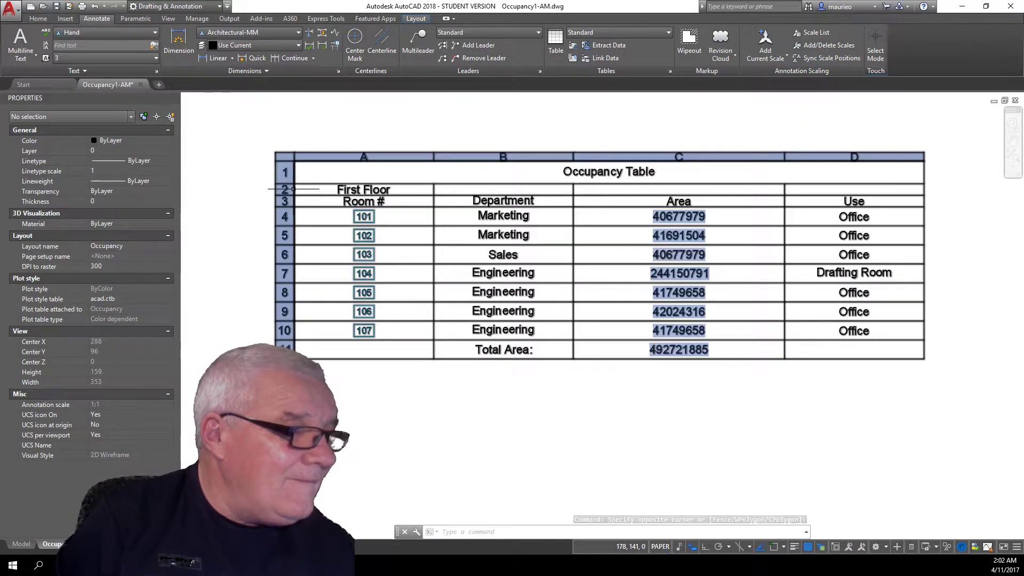
# - Merge all cells of the First Floor row into one cell with the Merge By Row option
pyautogui.click(299, 182)
pyautogui.click(298, 190)
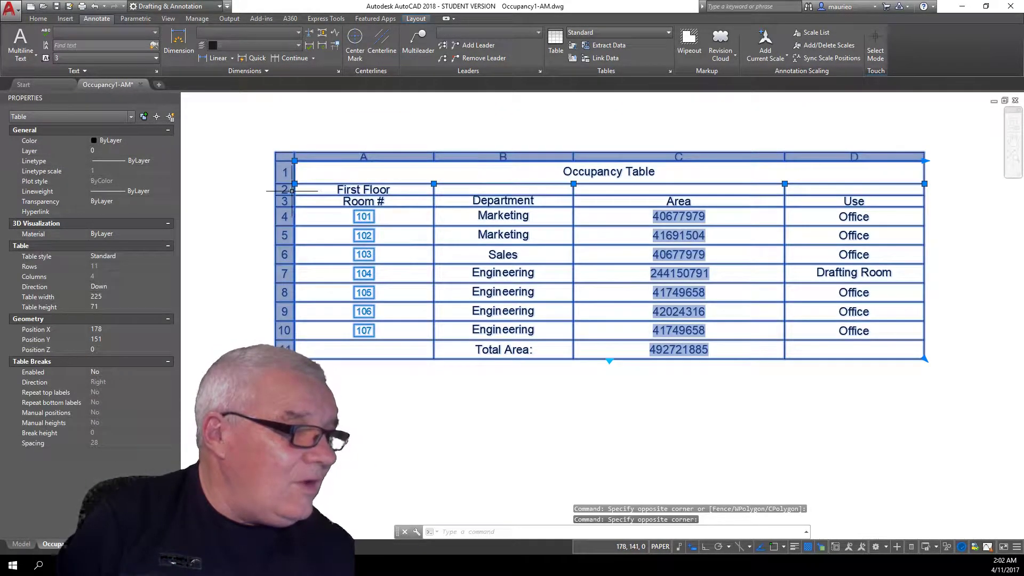
pyautogui.click(288, 190)
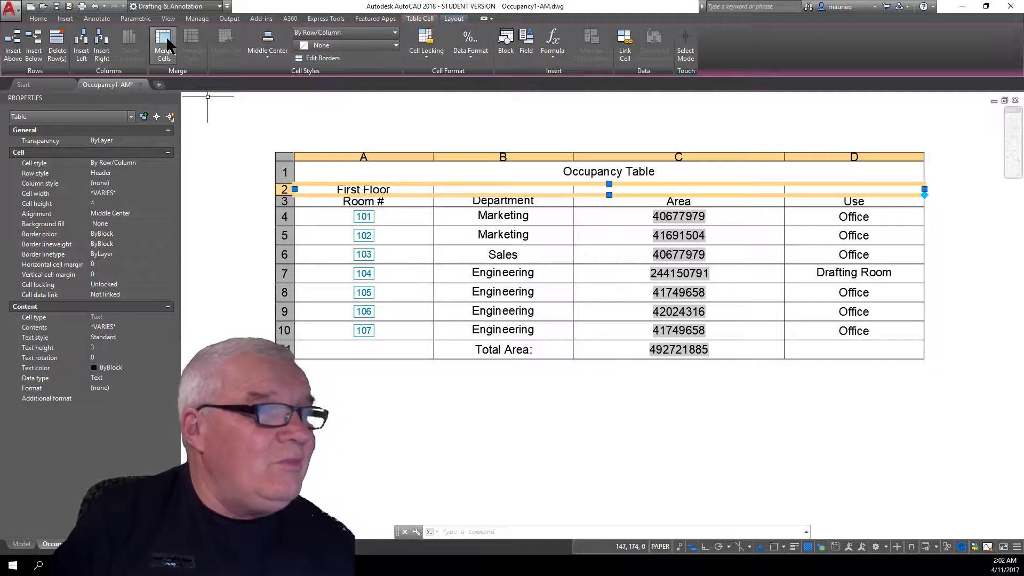
pyautogui.click(176, 54)
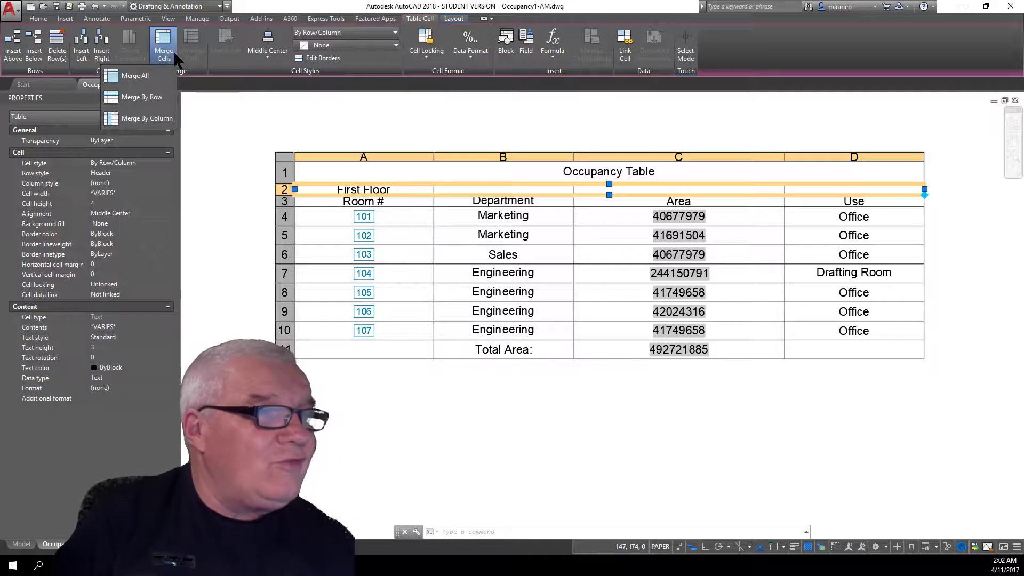
pyautogui.click(145, 95)
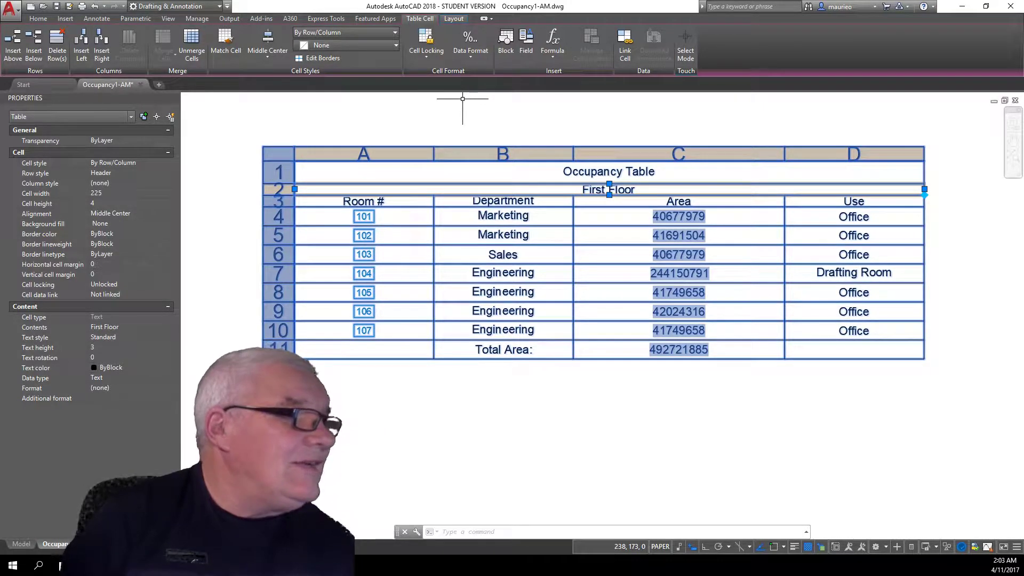
pyautogui.click(393, 44)
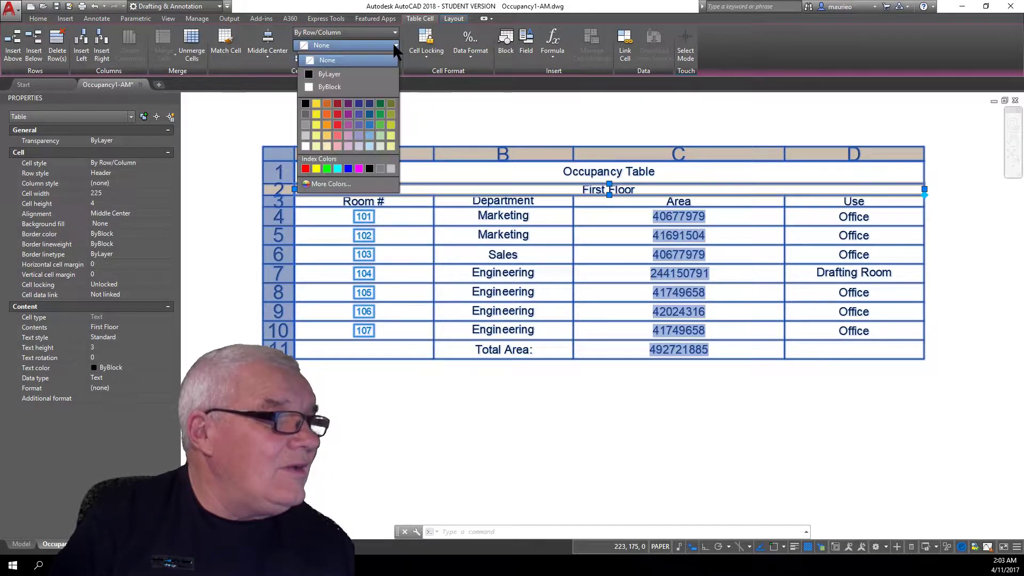
pyautogui.click(393, 43)
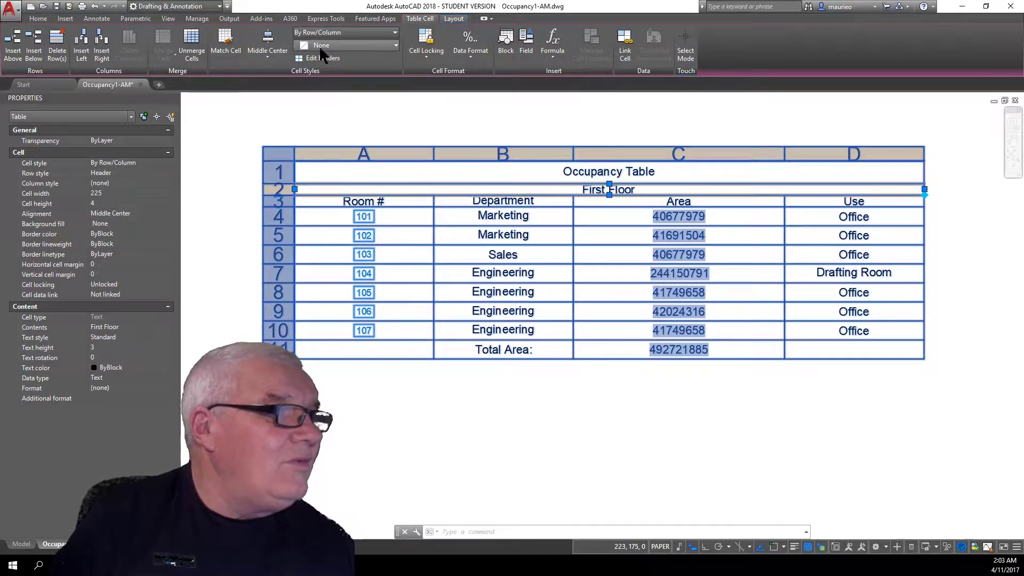
pyautogui.click(395, 32)
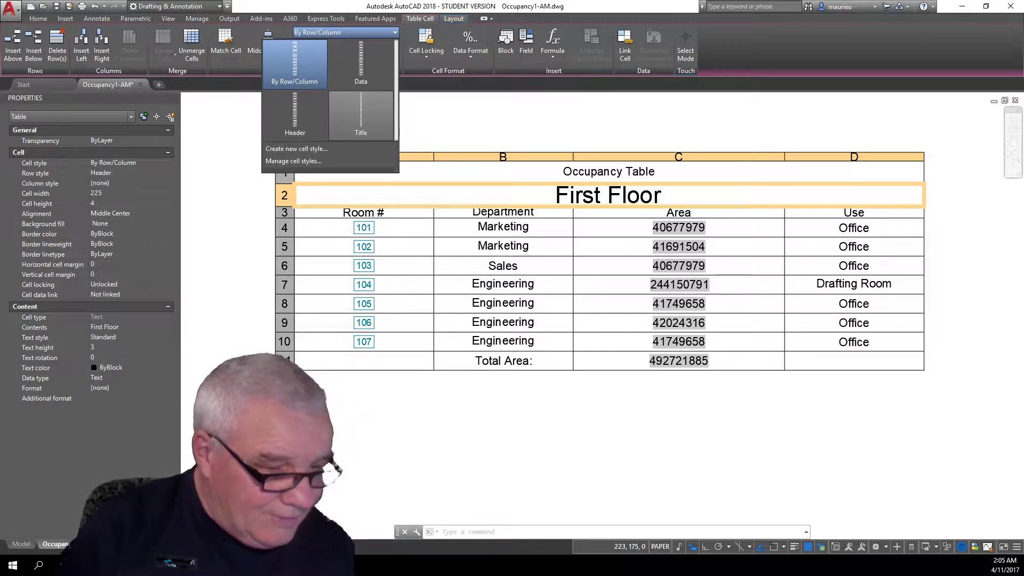
pyautogui.hotkey('alt', 'Tab')
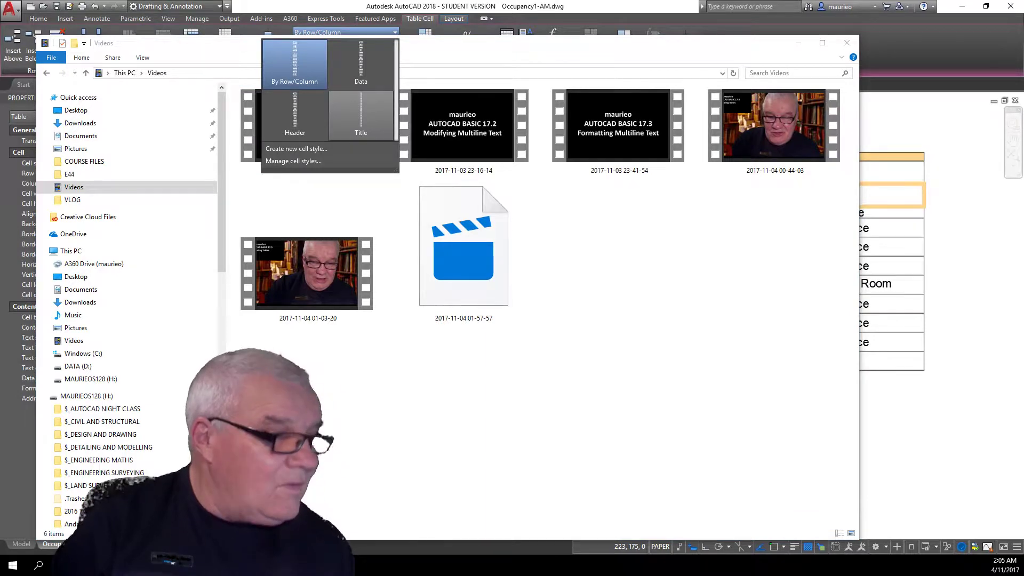
pyautogui.click(794, 37)
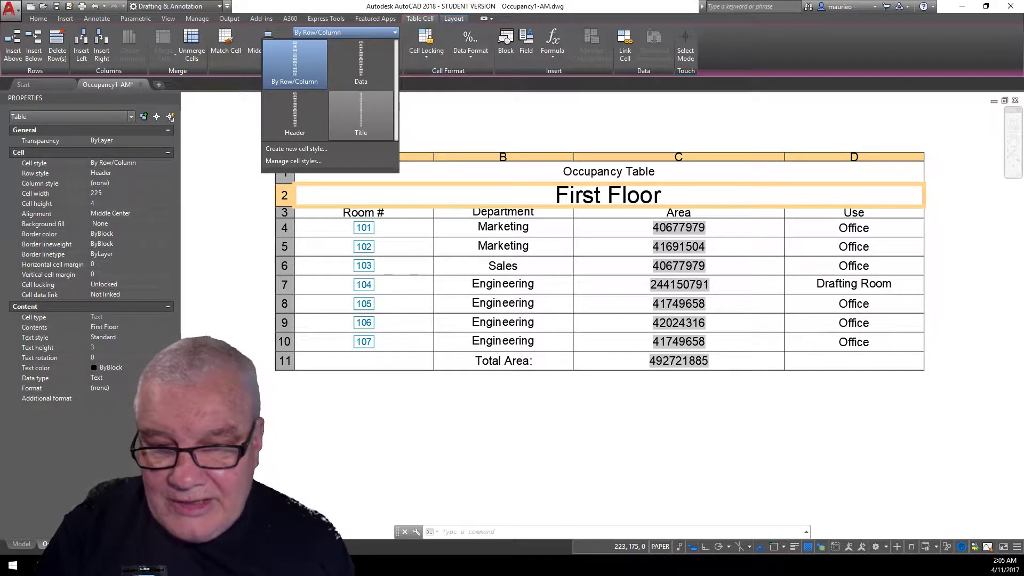
pyautogui.press('Escape')
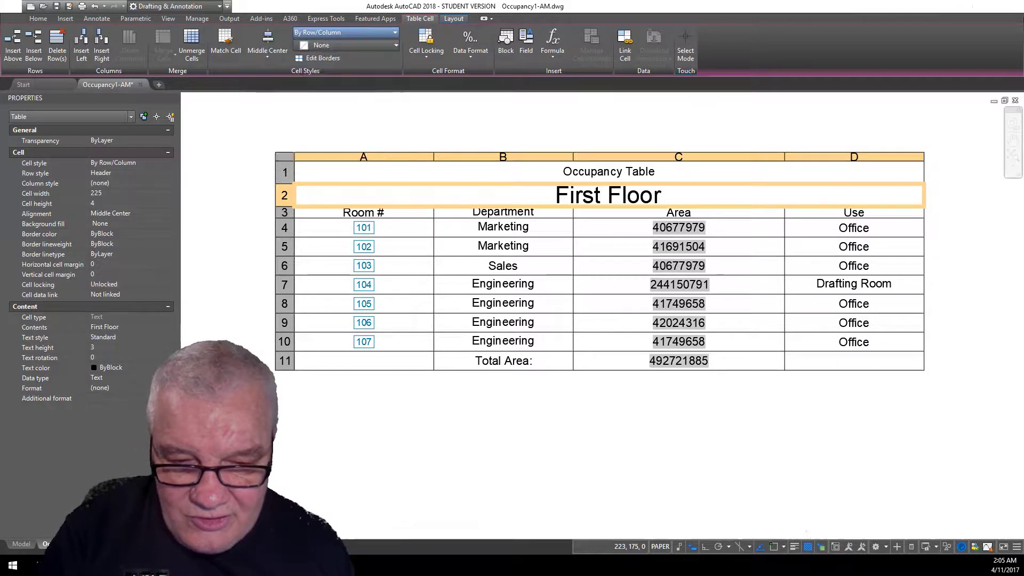
# - Leave the frozen drawing session and launch AutoCAD 2018 - English again from the Windows program list
pyautogui.hotkey('alt', 'Tab')
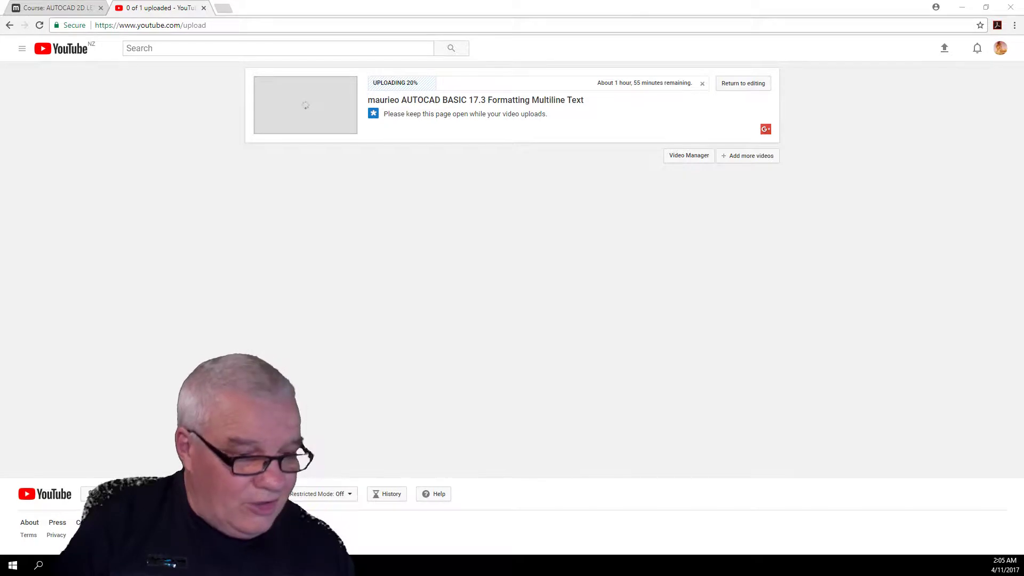
pyautogui.click(20, 562)
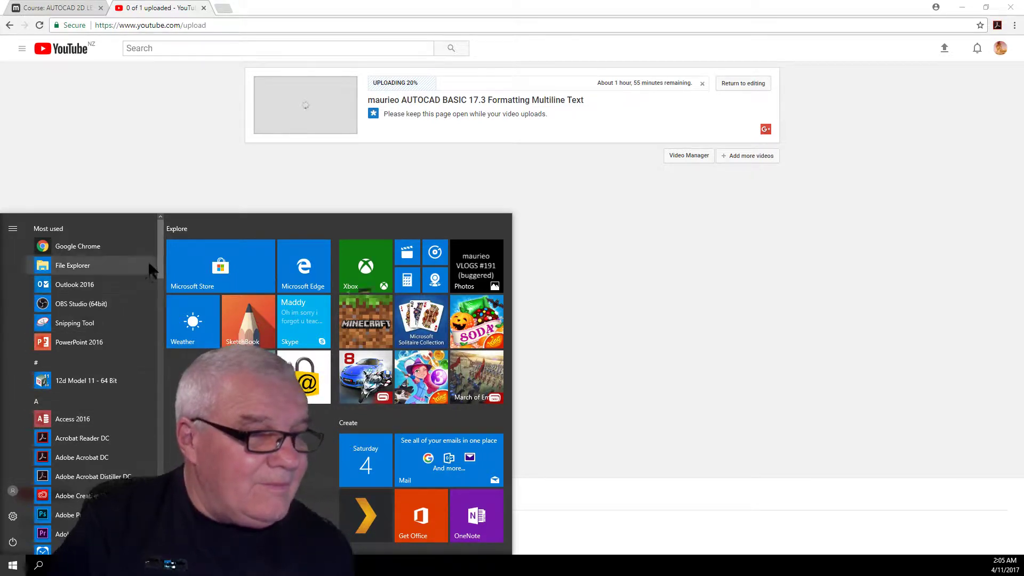
pyautogui.scroll(-15, 160, 255)
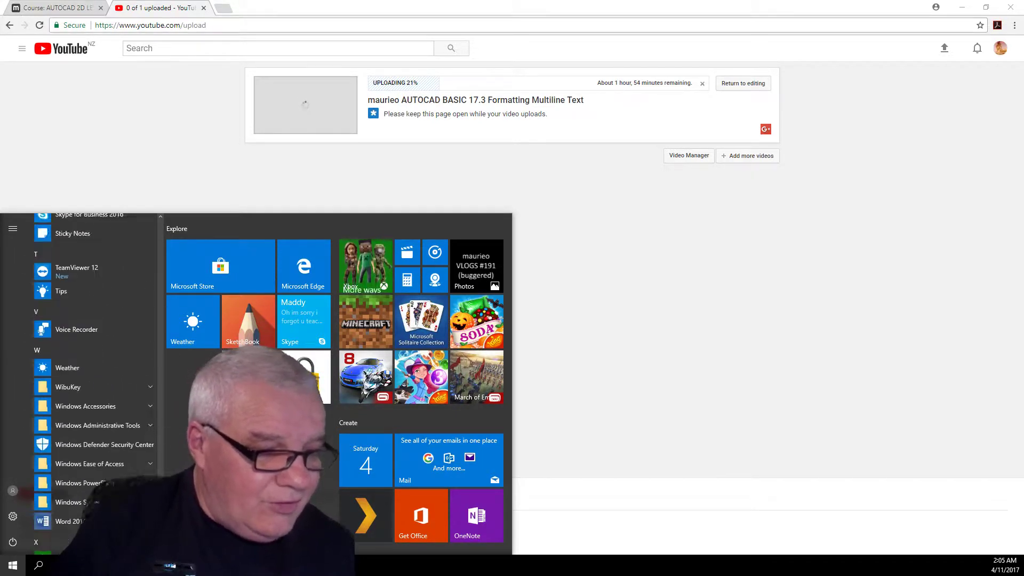
pyautogui.scroll(15, 169, 436)
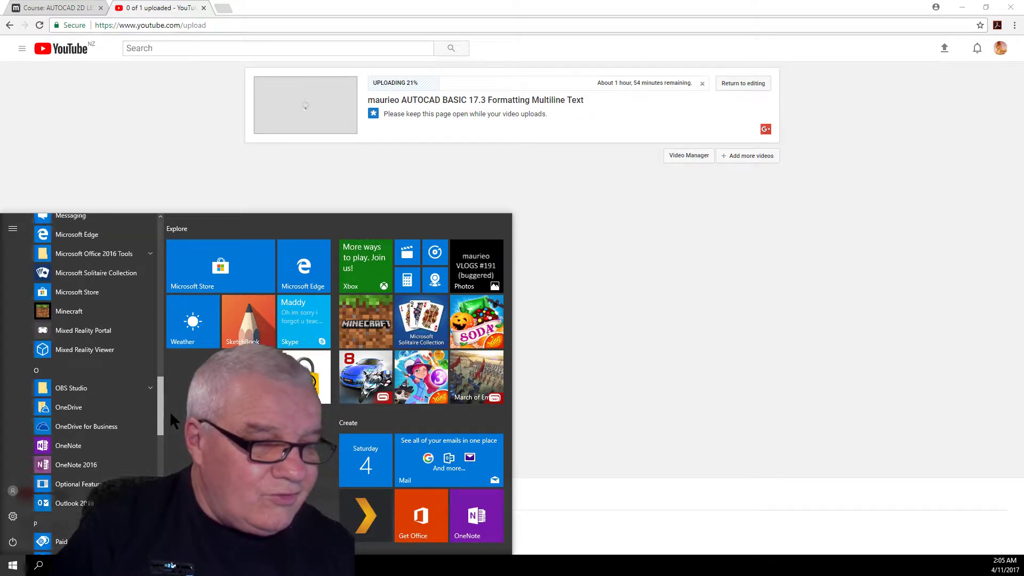
pyautogui.scroll(1, 168, 395)
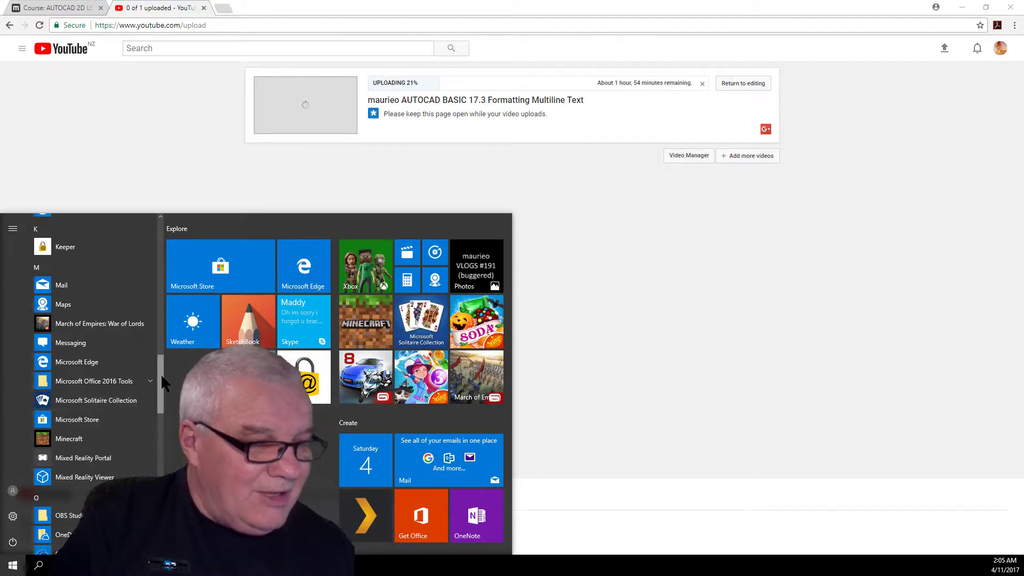
pyautogui.moveTo(158, 366); pyautogui.dragTo(154, 291)
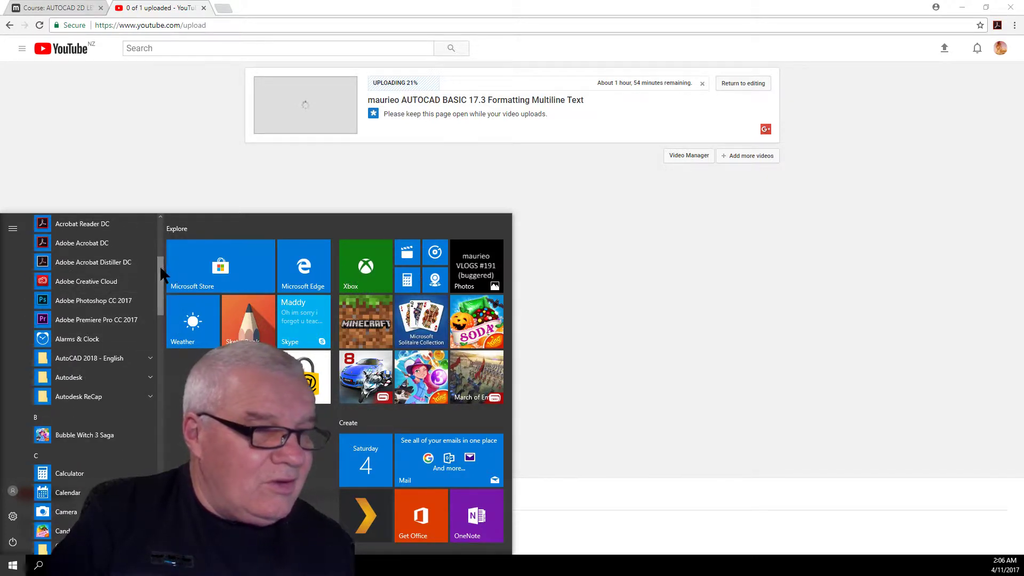
pyautogui.moveTo(159, 270)
pyautogui.mouseDown()
pyautogui.moveTo(168, 245)
pyautogui.moveTo(158, 270)
pyautogui.mouseUp()
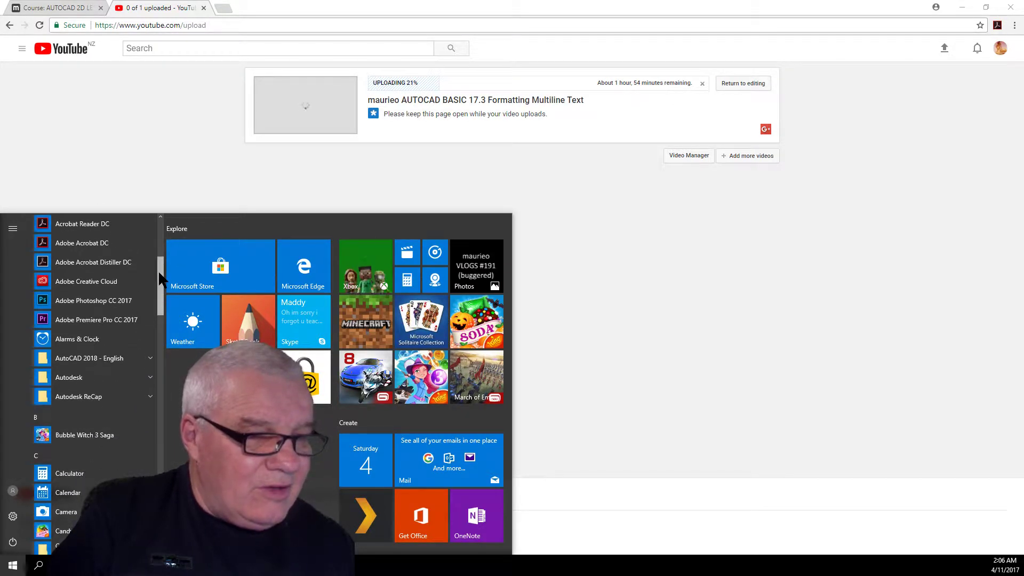
pyautogui.click(110, 354)
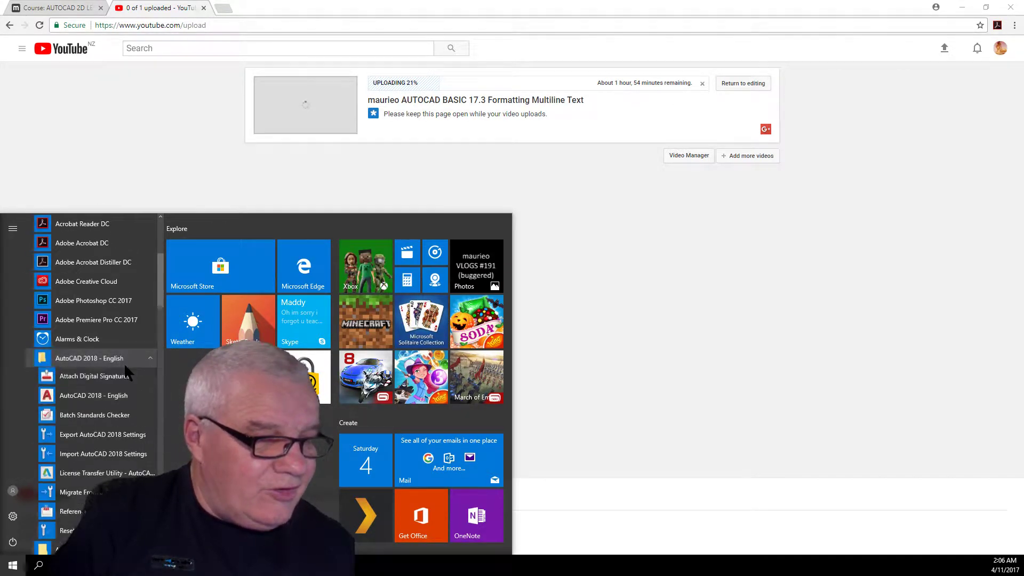
pyautogui.click(85, 397)
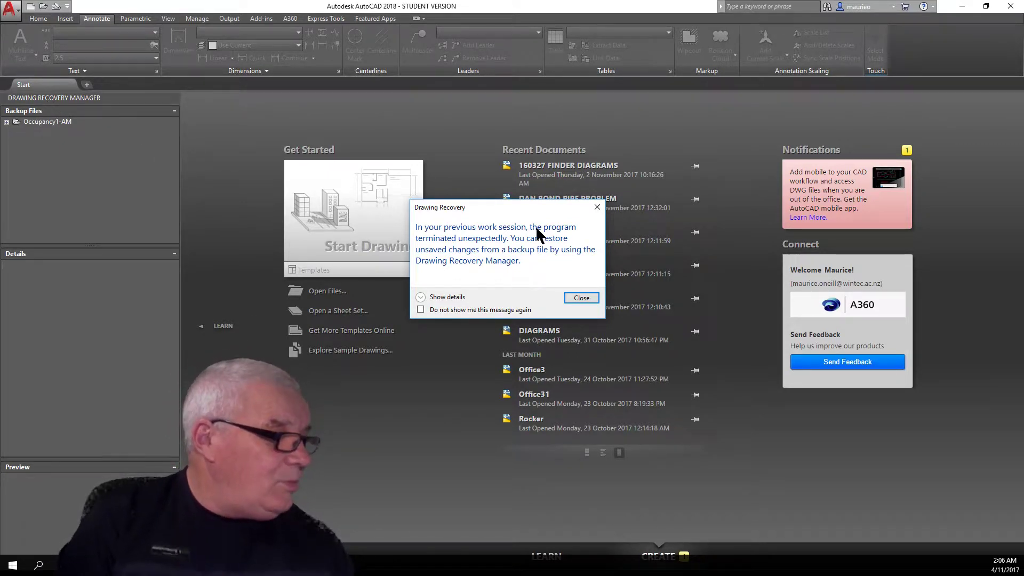
# - Dismiss the Drawing Recovery notice and open Occupancy1-AM.dwg from the Occupancy1-AM backup files
pyautogui.click(580, 299)
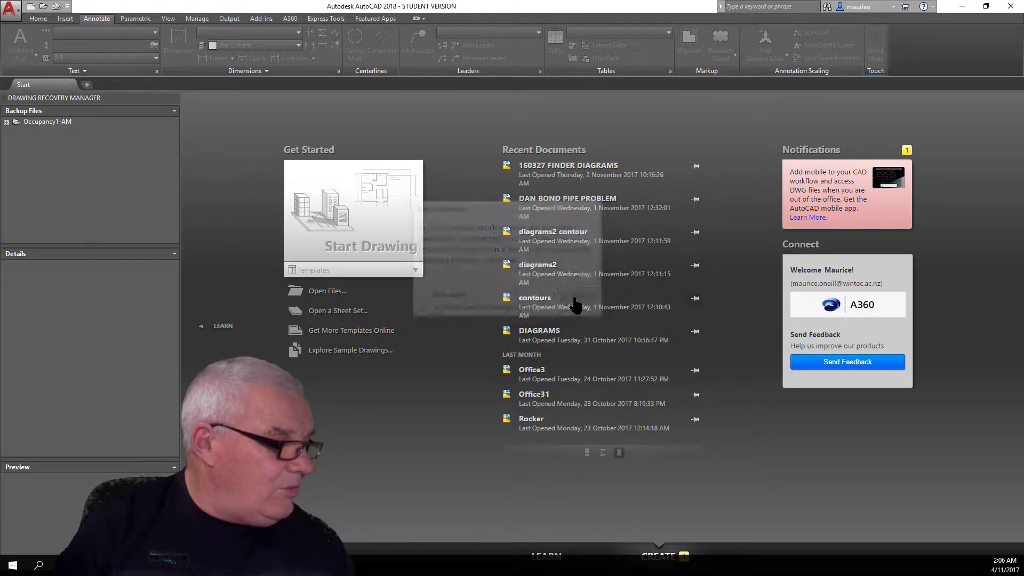
pyautogui.doubleClick(46, 124)
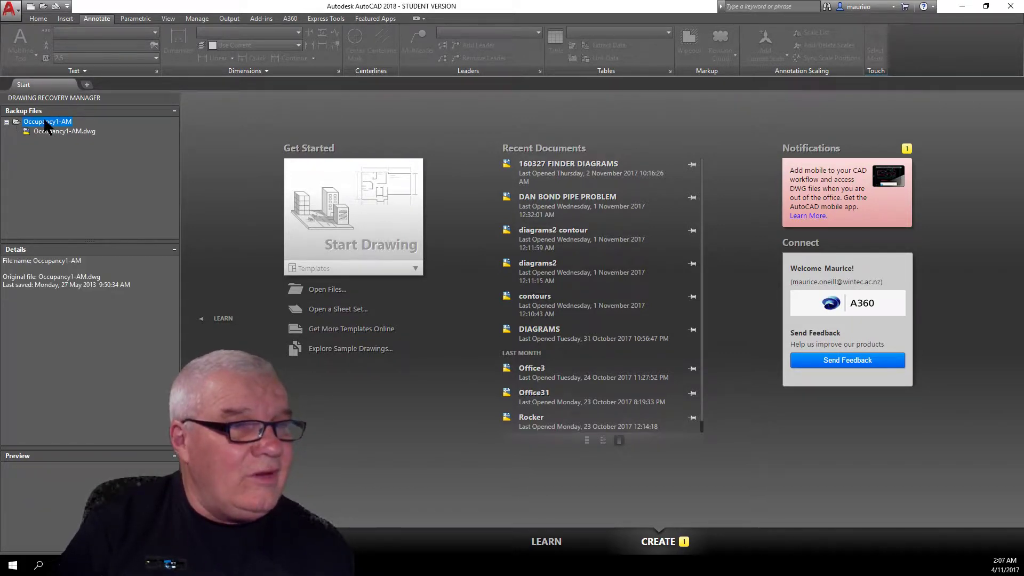
pyautogui.doubleClick(45, 122)
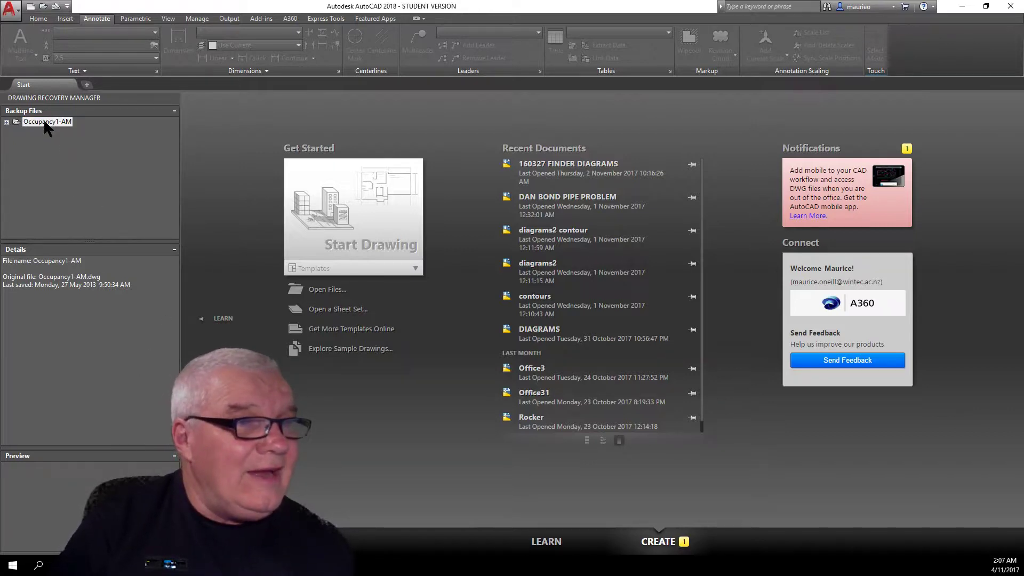
pyautogui.doubleClick(46, 132)
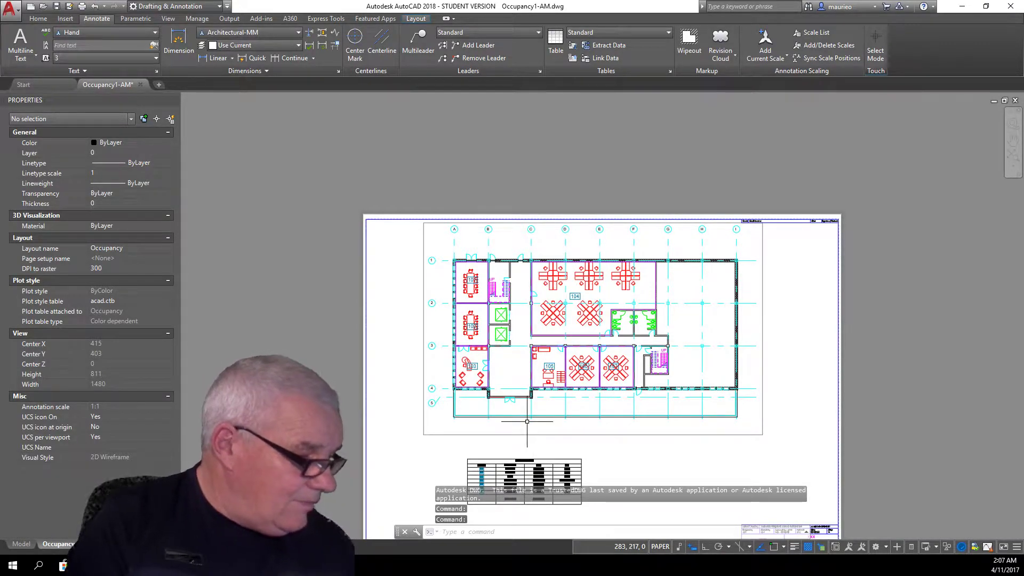
# - Insert a row above the Room #, Department, Area and Use header row in the reopened drawing's Occupancy Table
pyautogui.scroll(4, 527, 421)
pyautogui.moveTo(565, 477); pyautogui.dragTo(529, 303, button='middle')
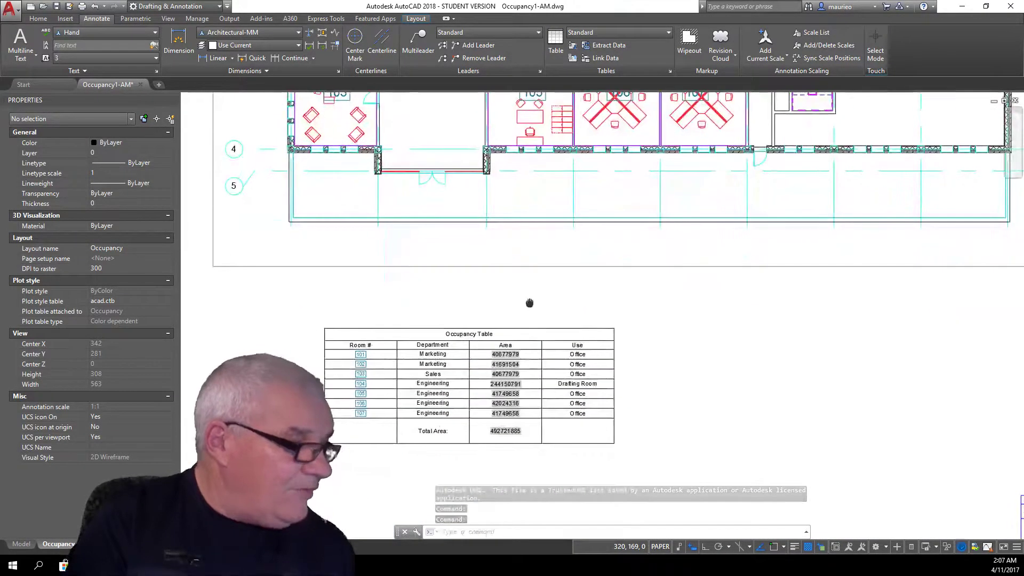
pyautogui.scroll(-1, 529, 303)
pyautogui.scroll(3, 630, 180)
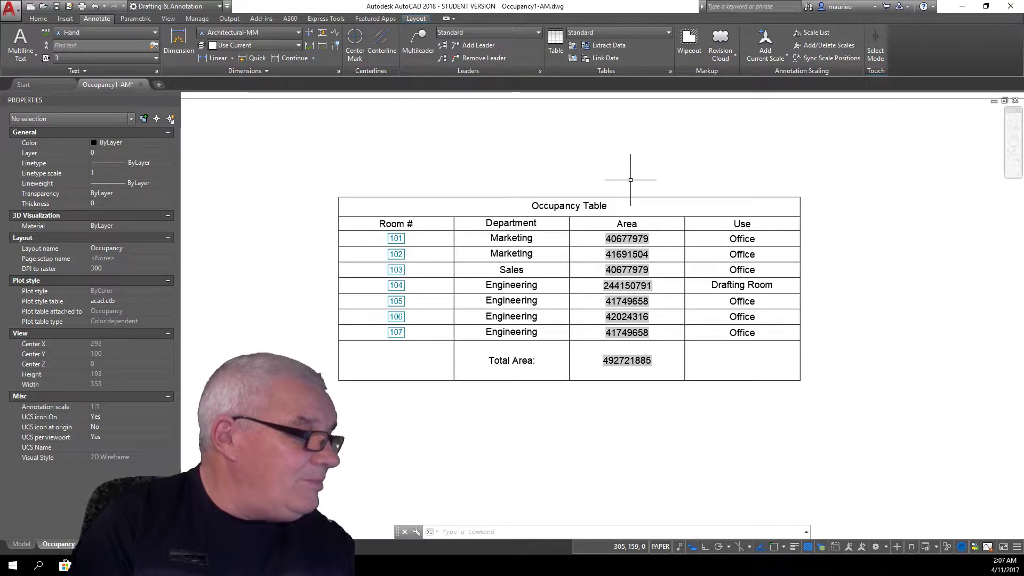
pyautogui.scroll(-1, 630, 180)
pyautogui.scroll(1, 630, 179)
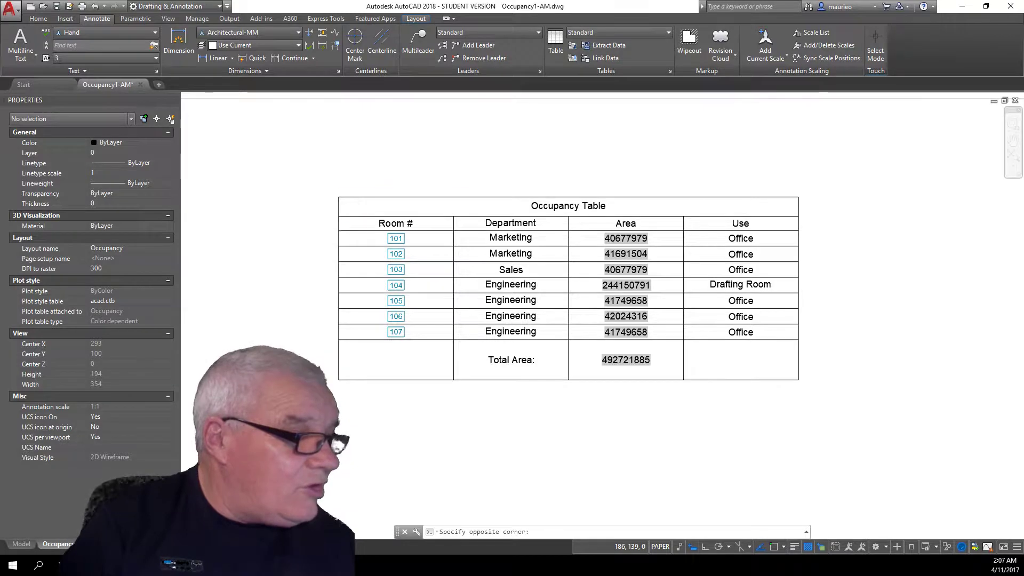
pyautogui.click(356, 226)
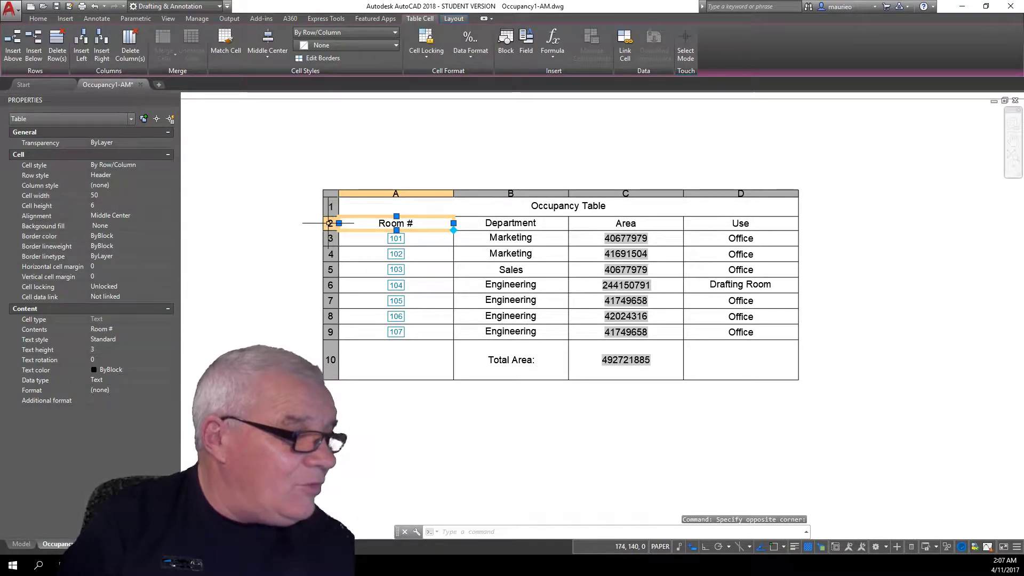
pyautogui.click(331, 223)
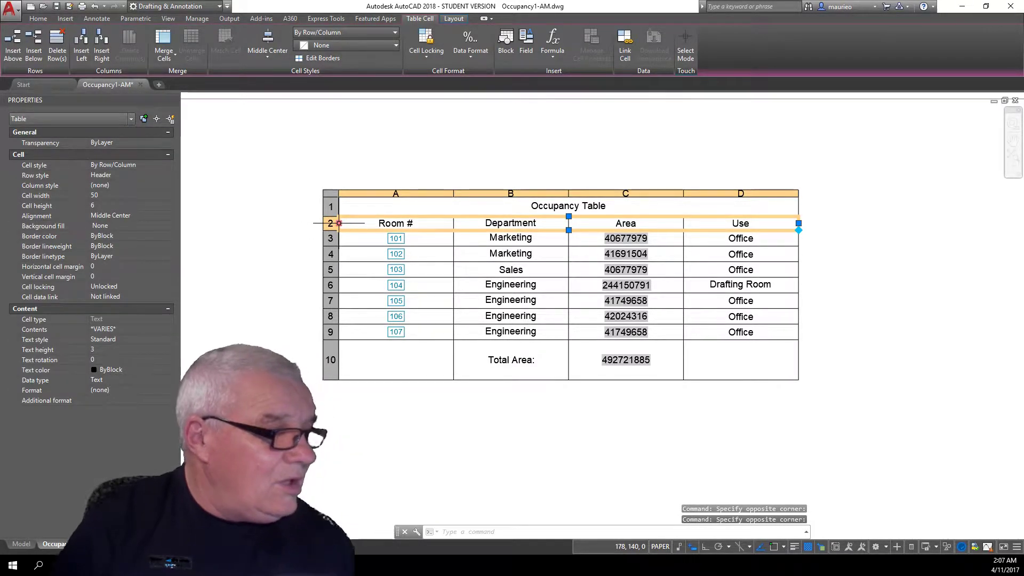
pyautogui.rightClick(335, 225)
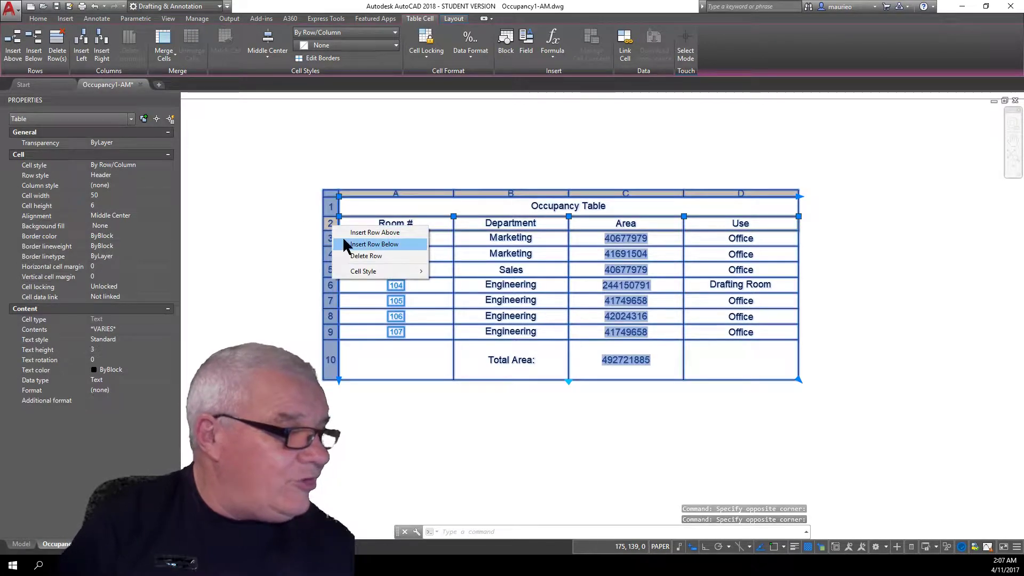
pyautogui.click(374, 232)
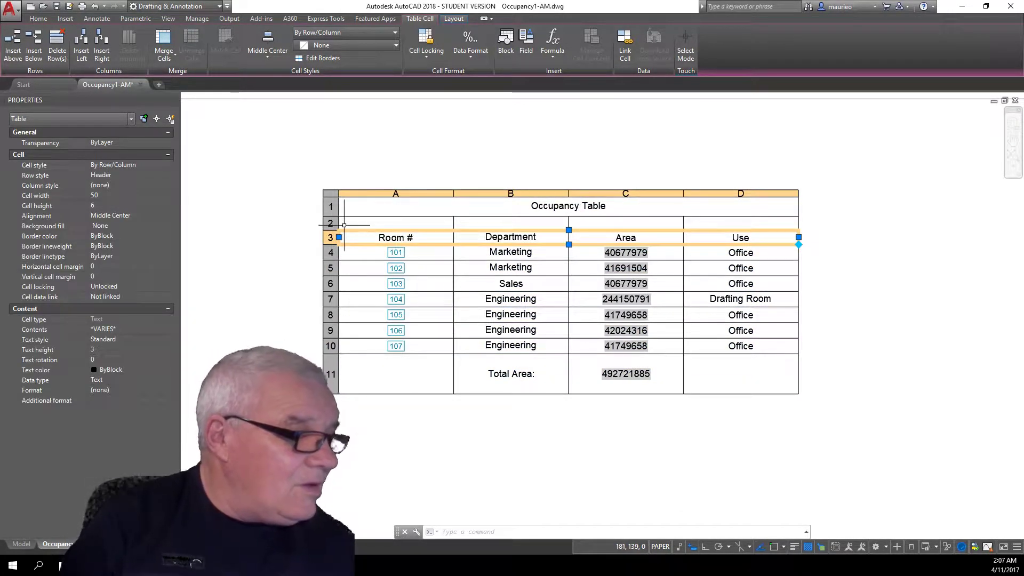
# - Merge the empty row 2 below the Occupancy Table title into one cell using Merge By Row
pyautogui.click(331, 223)
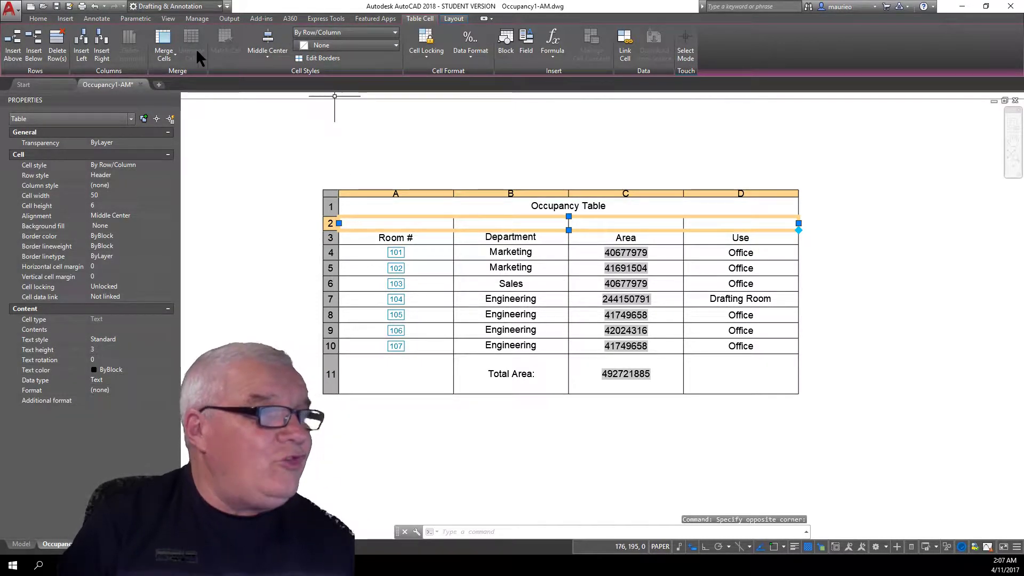
pyautogui.click(174, 55)
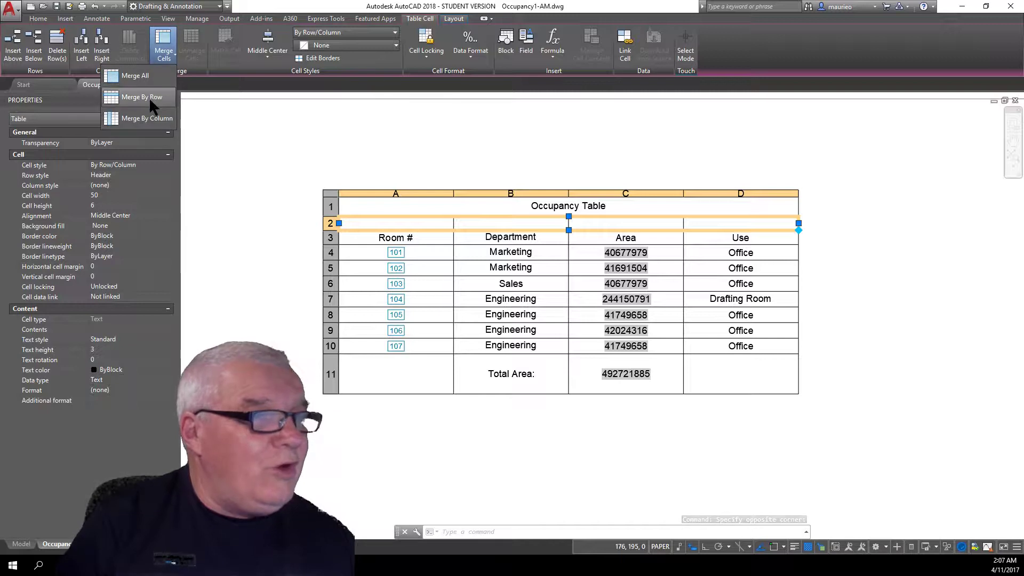
pyautogui.click(148, 97)
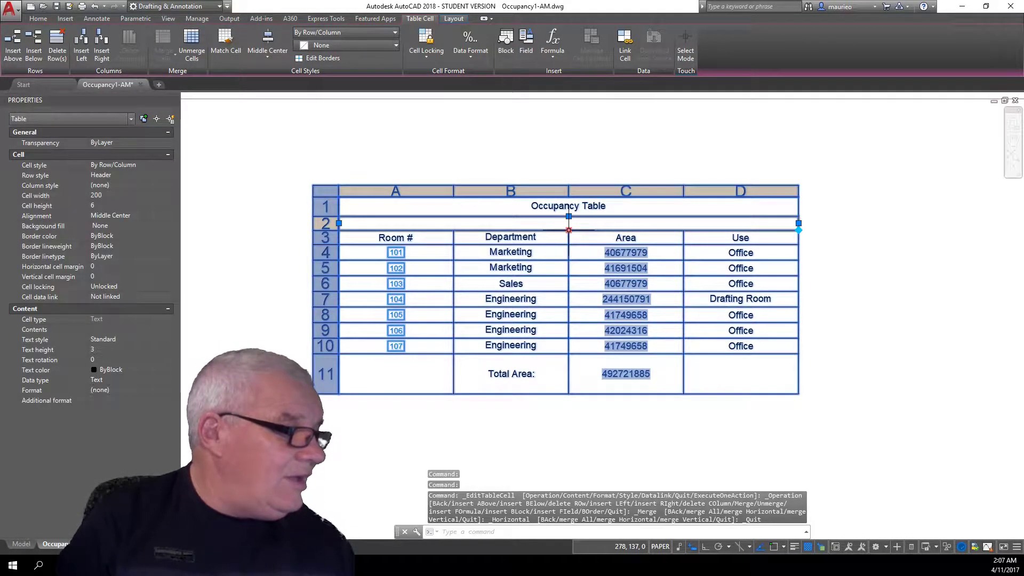
pyautogui.press('Escape')
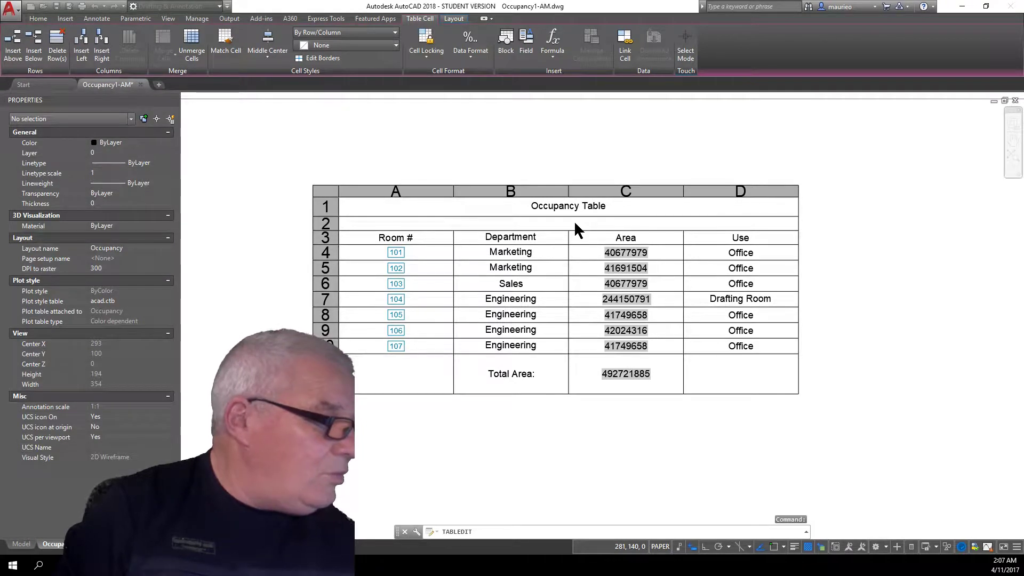
# - Enter "First Floor" in the merged row 2 cell and close the text editor
pyautogui.doubleClick(345, 224)
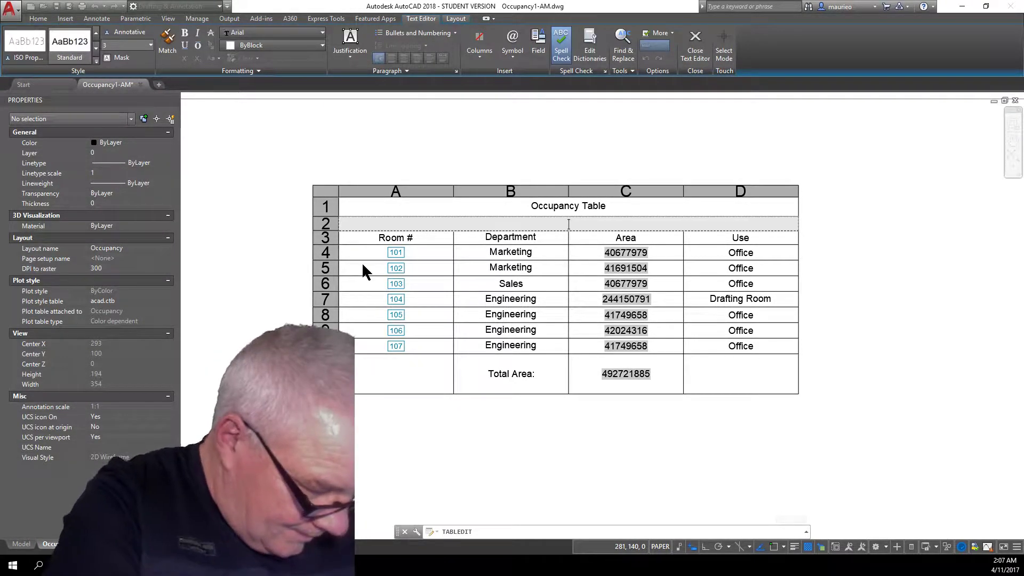
pyautogui.write('Firs')
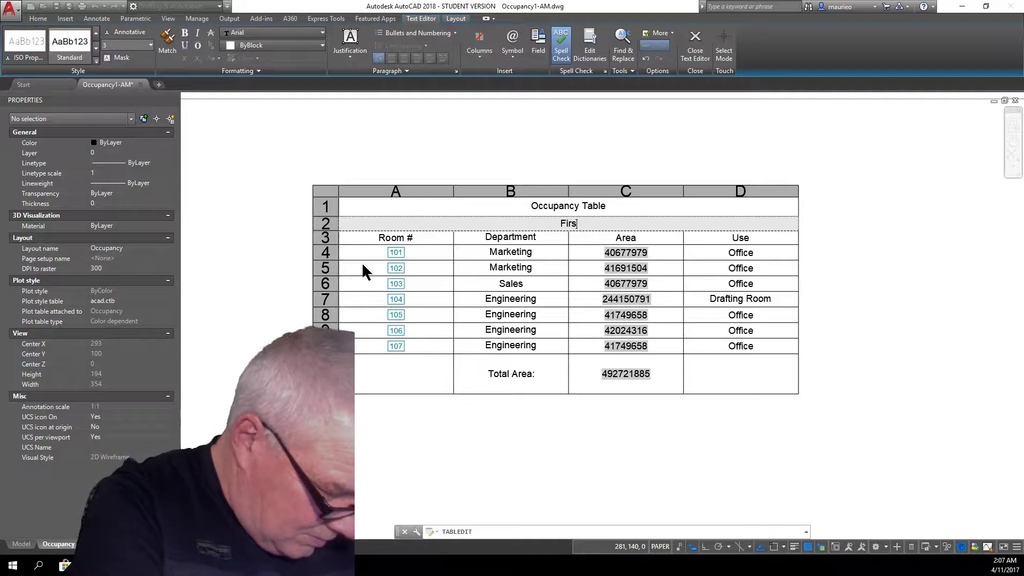
pyautogui.write('t Floor')
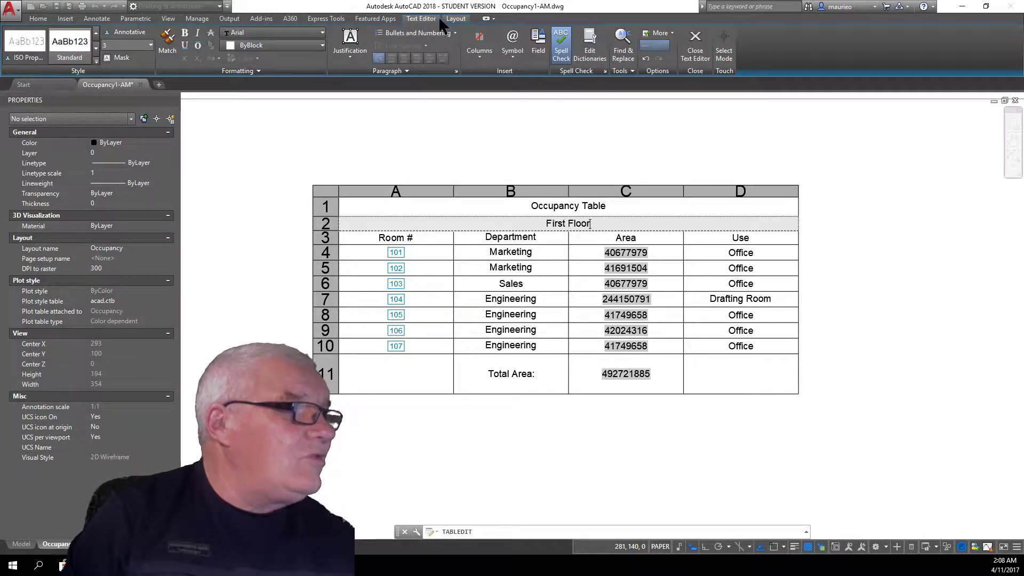
pyautogui.click(359, 121)
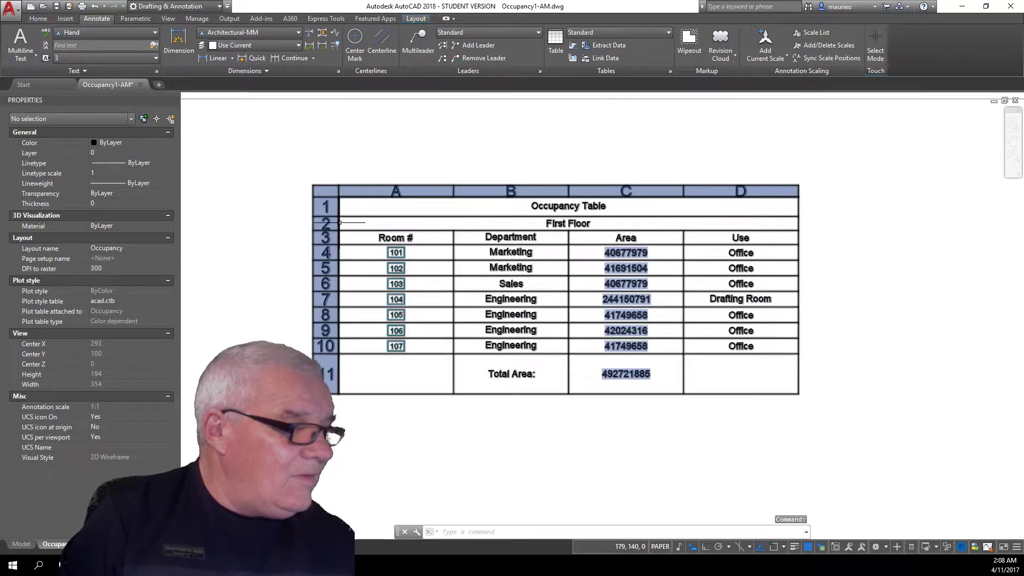
# - Apply the Title cell style to the merged First Floor row
pyautogui.click(339, 222)
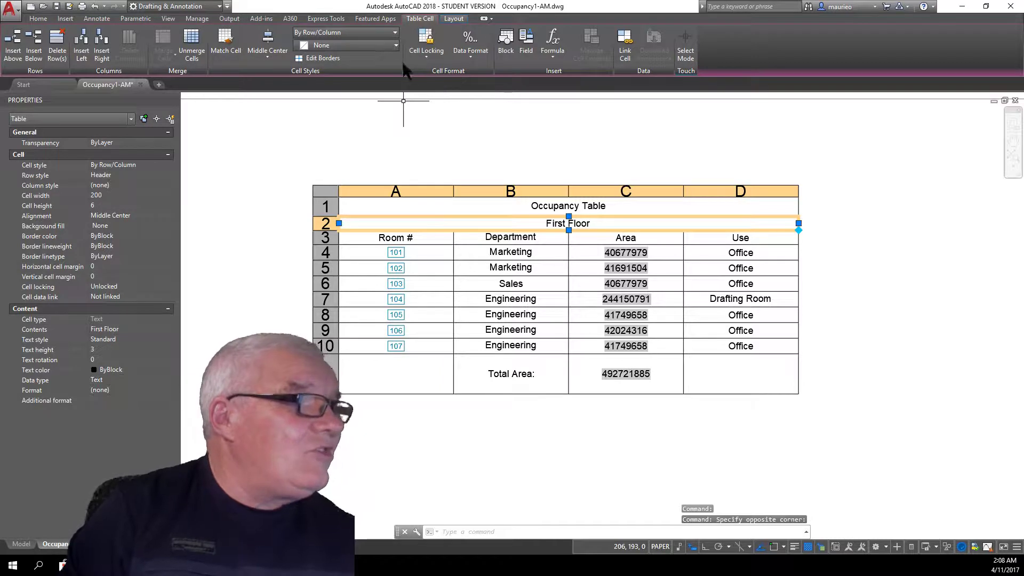
pyautogui.click(394, 32)
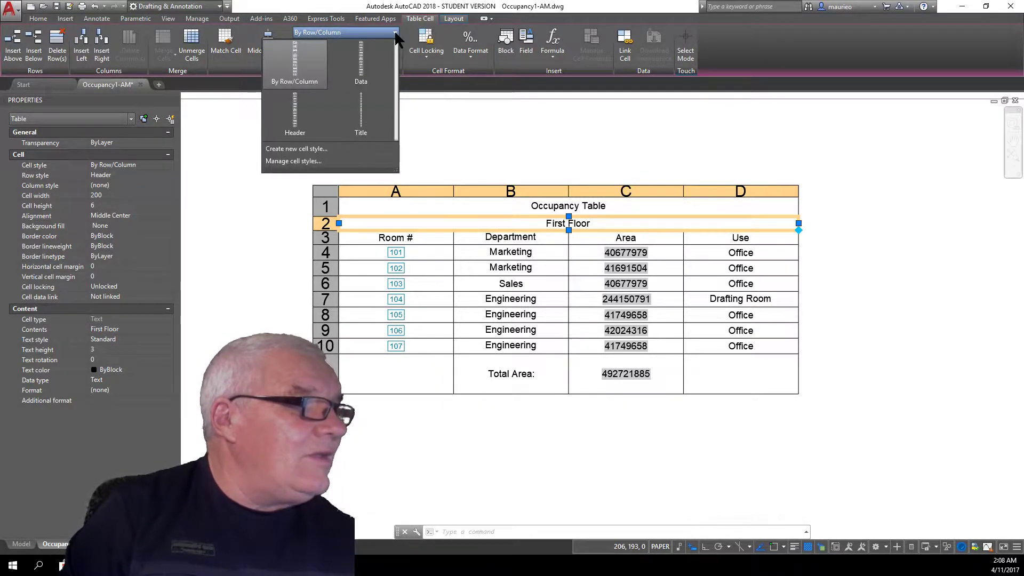
pyautogui.click(361, 119)
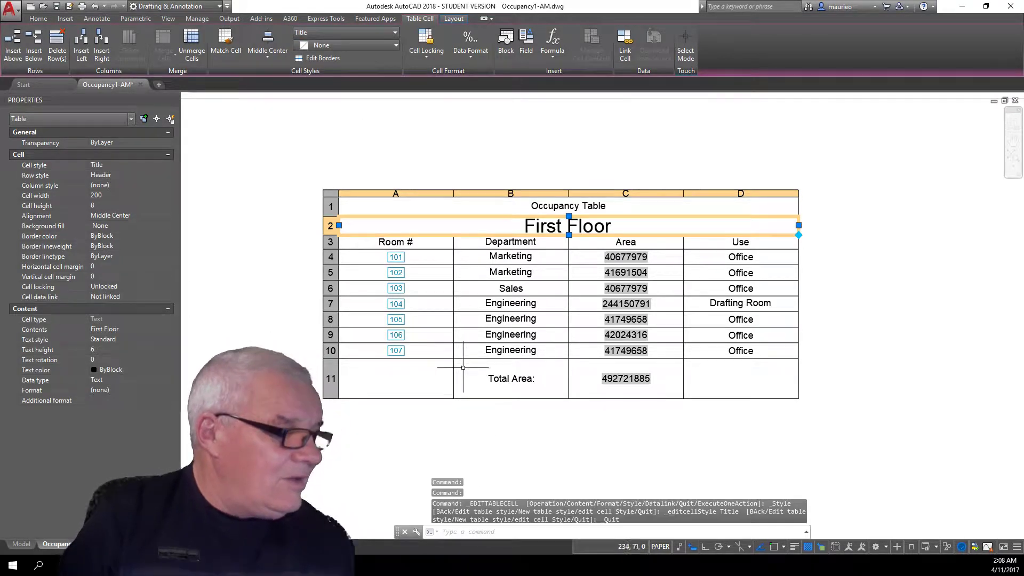
# - Apply the Title cell style to the Occupancy Table heading cell in row 1 and leave cell editing
pyautogui.click(465, 321)
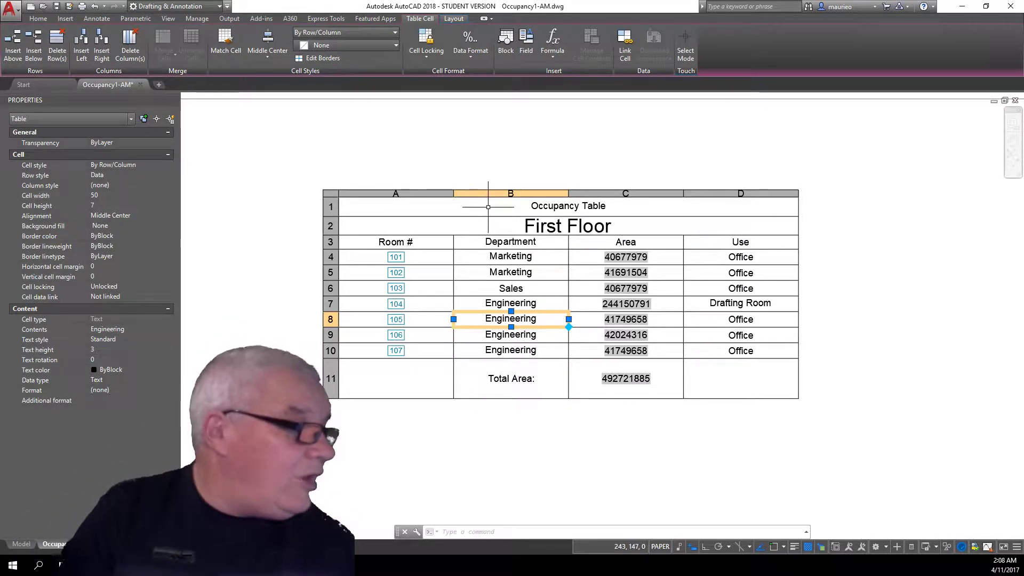
pyautogui.click(488, 207)
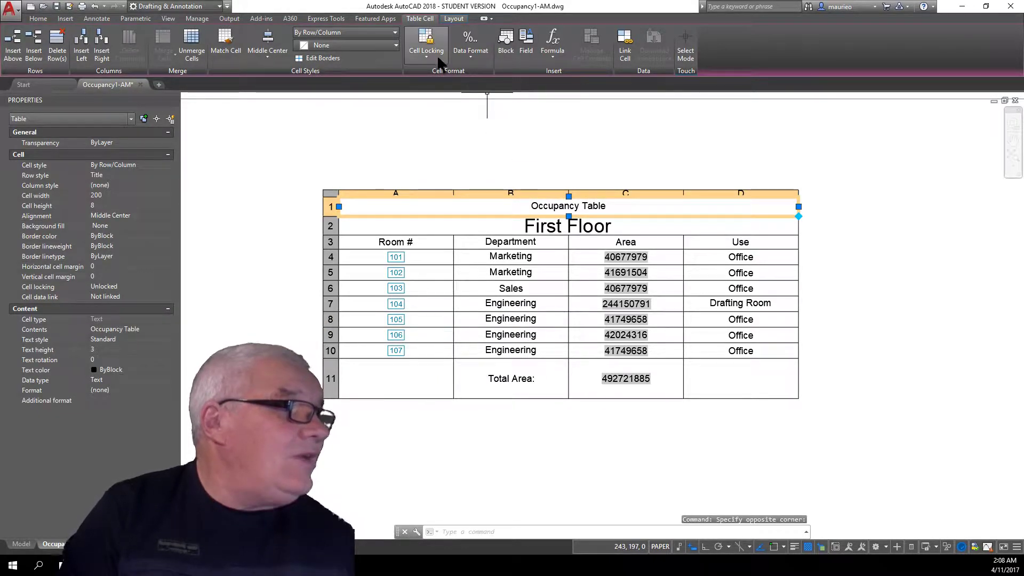
pyautogui.click(394, 32)
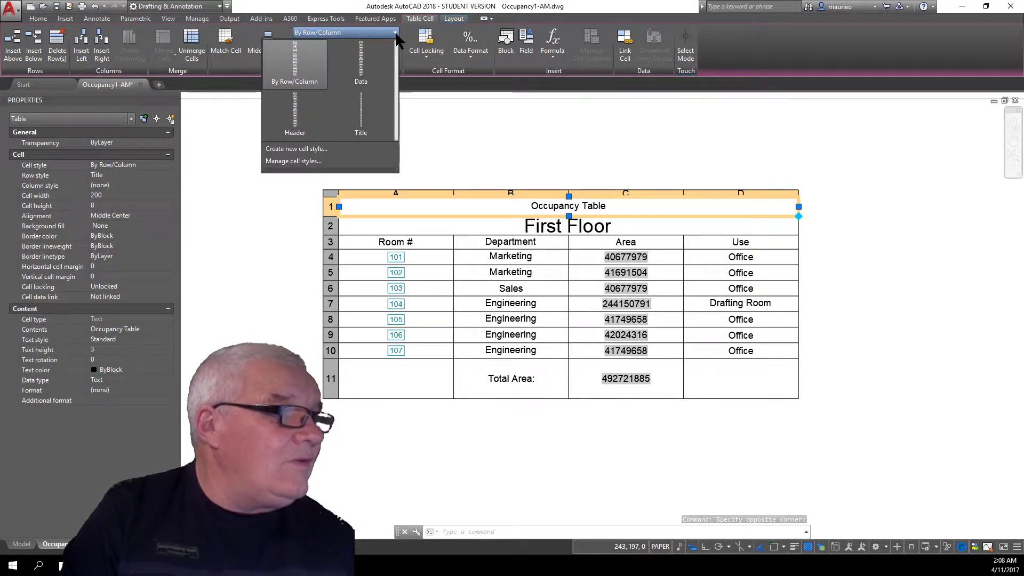
pyautogui.click(357, 111)
pyautogui.click(457, 150)
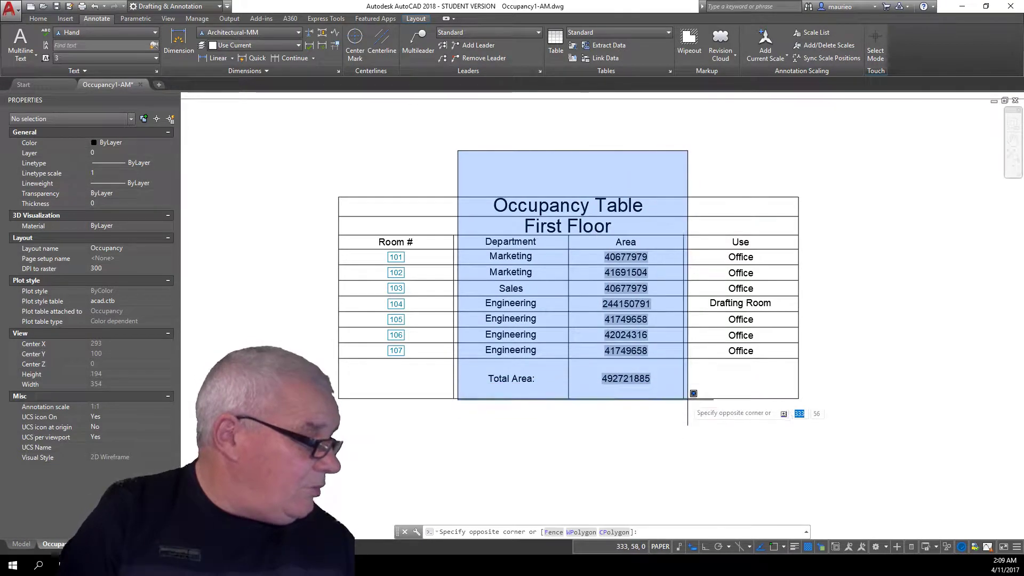
# - Stretch the Occupancy Table by its lower-right corner to about 215 wide and 75 high
pyautogui.press('Escape')
pyautogui.press('Escape')
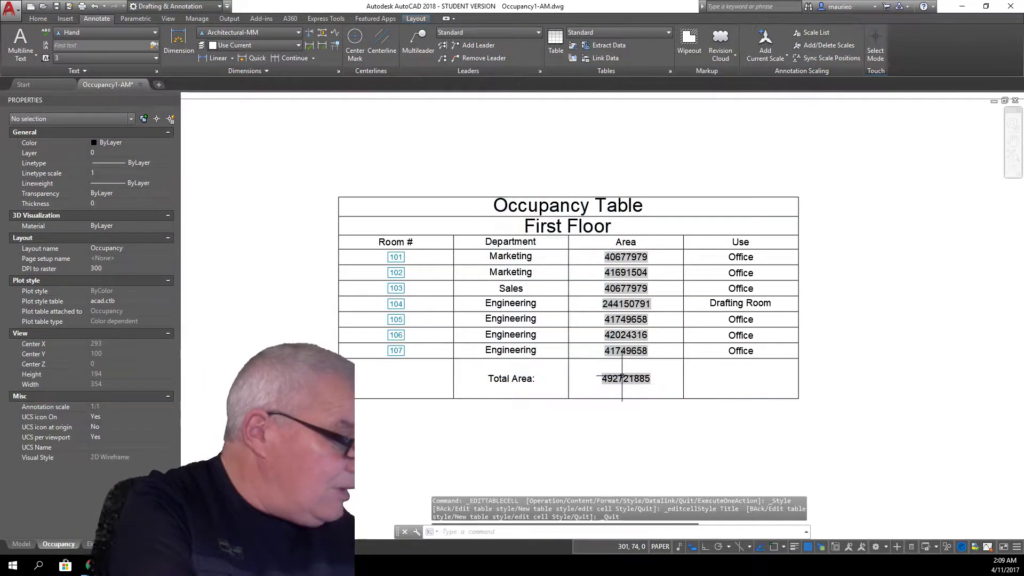
pyautogui.click(660, 398)
pyautogui.click(660, 398)
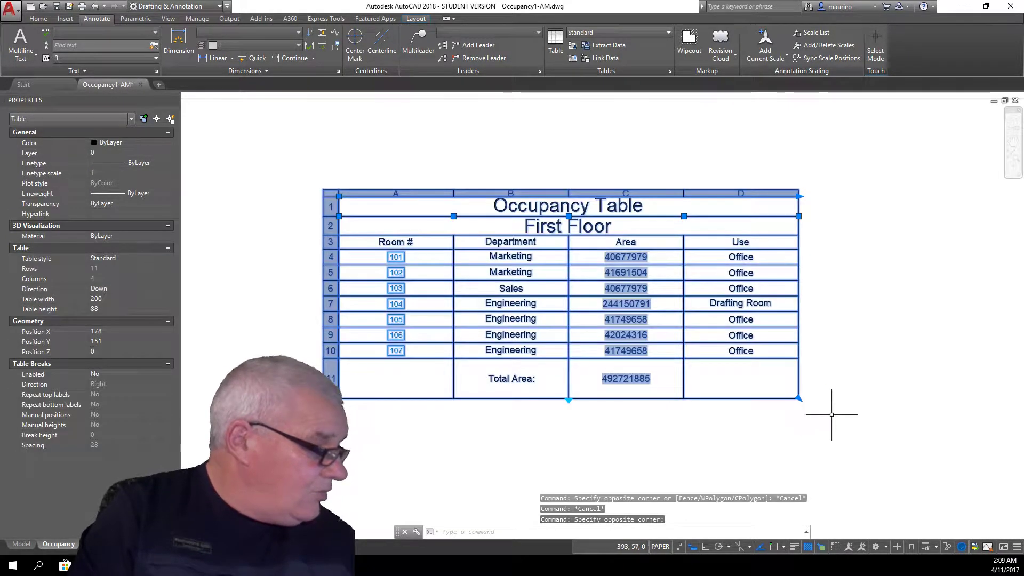
pyautogui.click(798, 397)
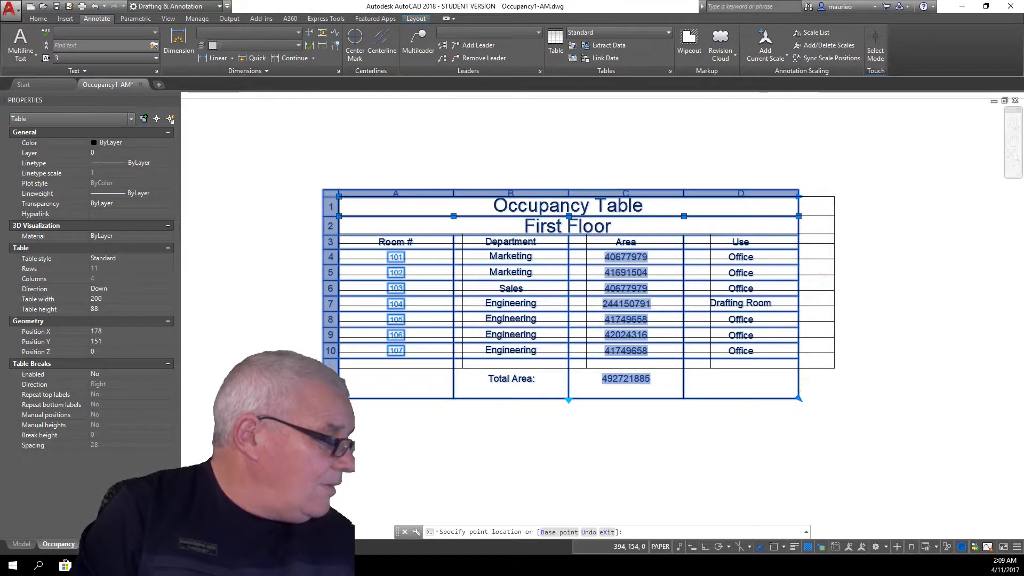
pyautogui.click(837, 203)
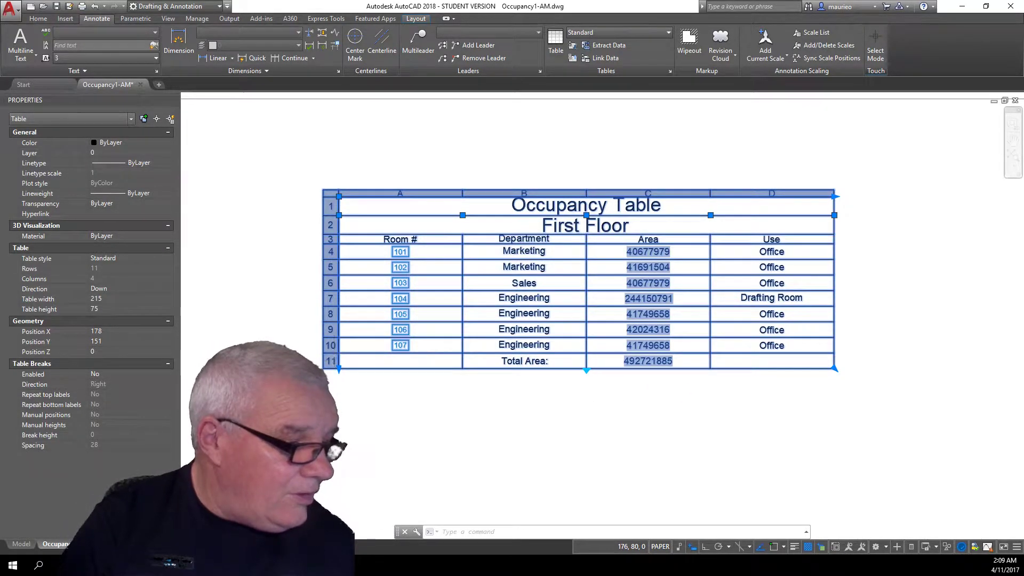
# - Insert eleven empty rows below the Total Area row, extending the table to row 22, and deselect the table
pyautogui.click(331, 360)
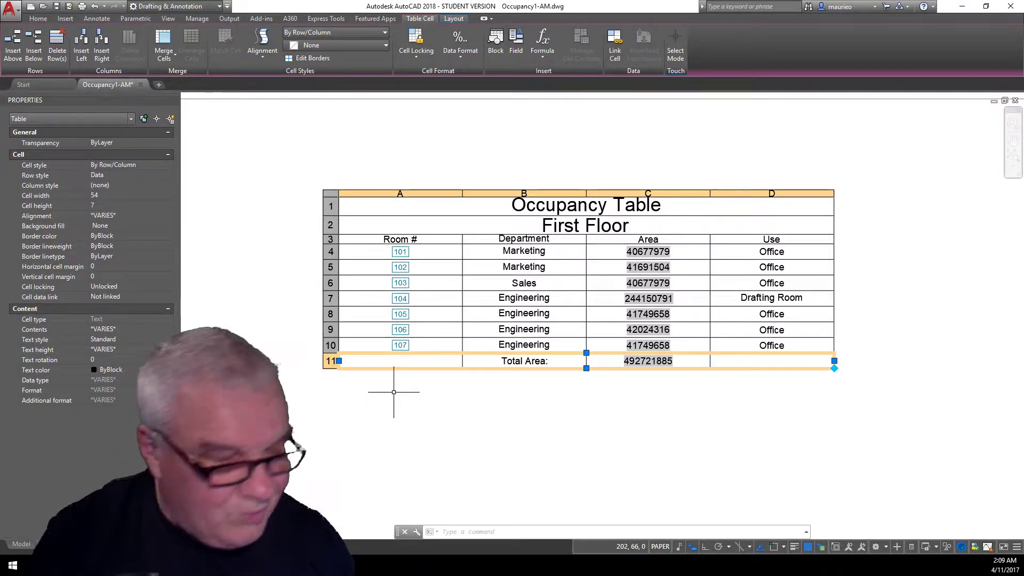
pyautogui.doubleClick(33, 54)
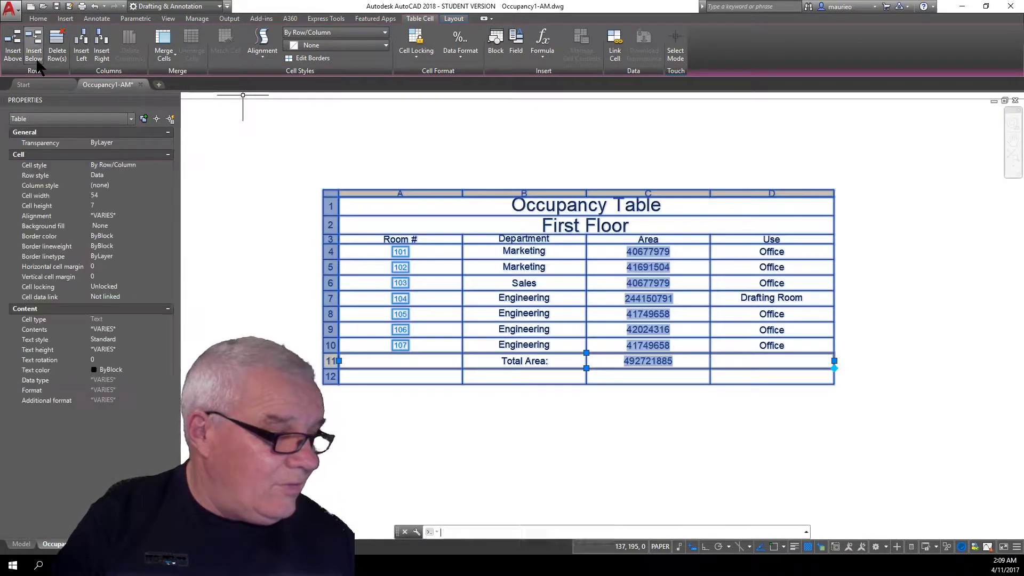
pyautogui.click(36, 59)
pyautogui.click(36, 59)
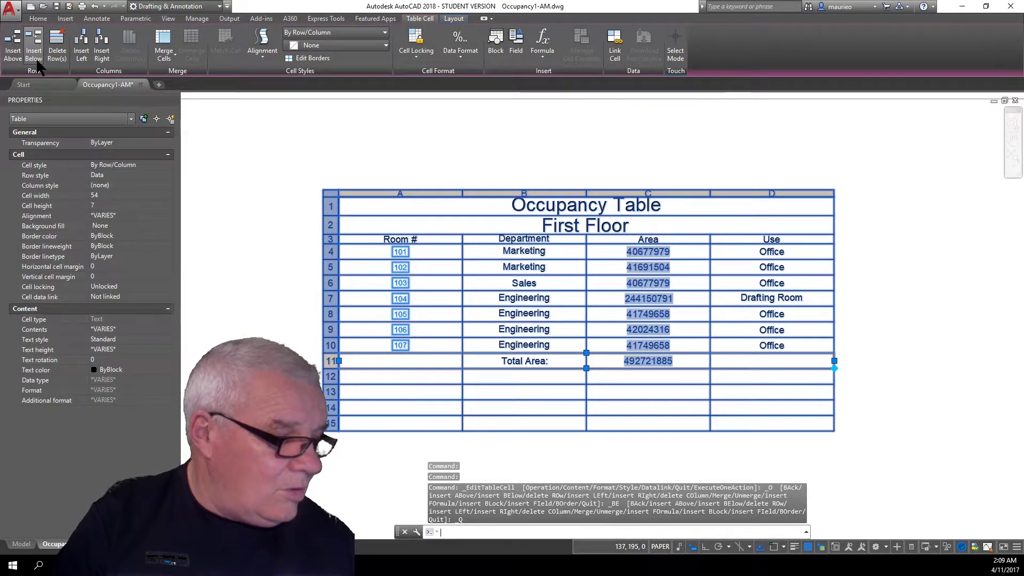
pyautogui.click(36, 59)
pyautogui.click(36, 59)
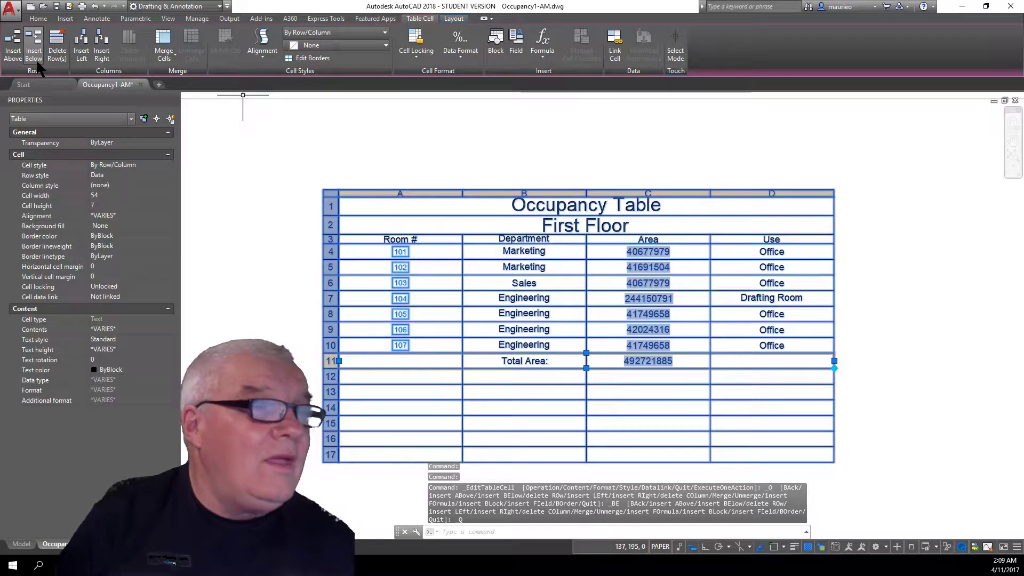
pyautogui.click(36, 51)
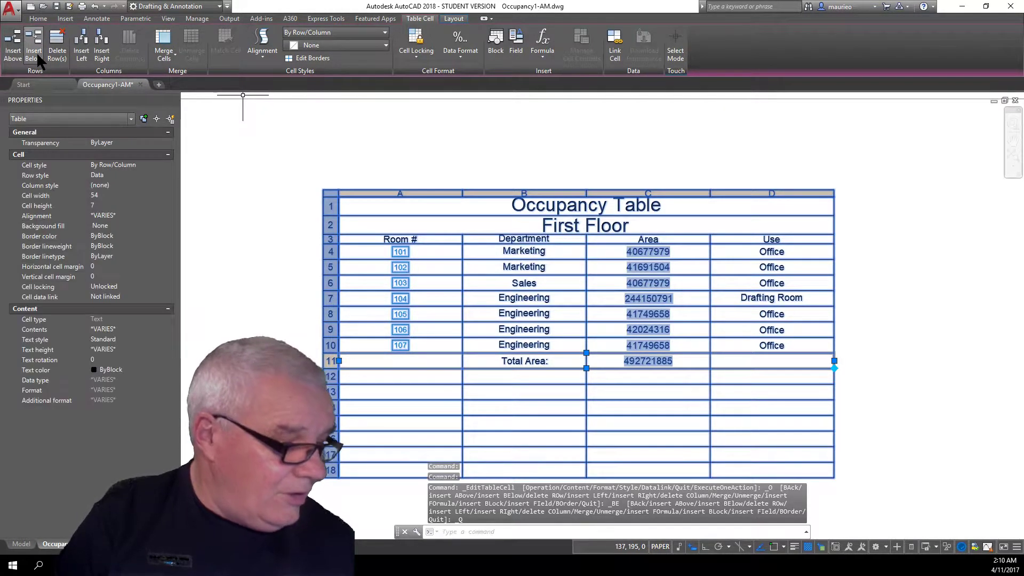
pyautogui.click(36, 53)
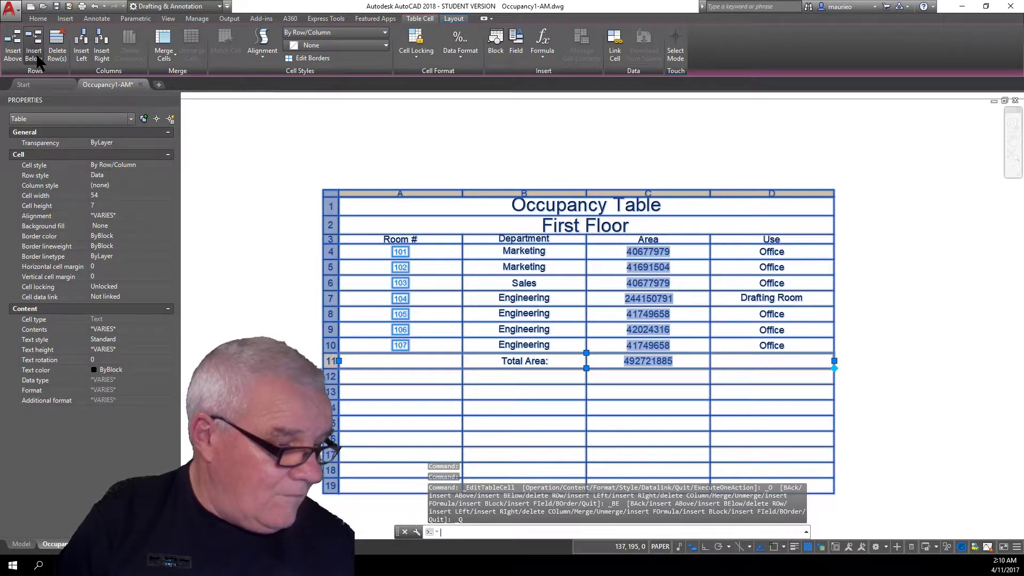
pyautogui.click(36, 53)
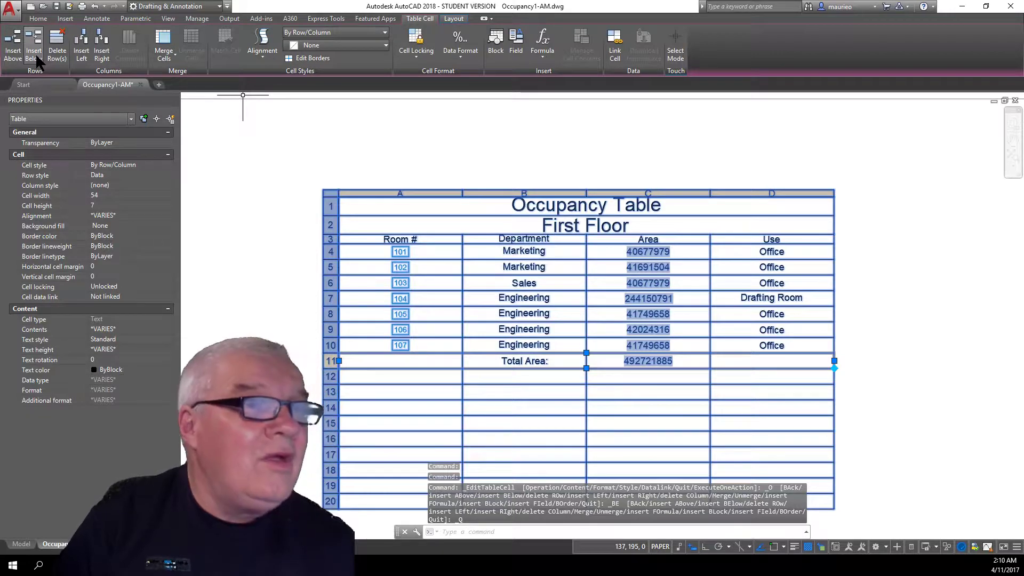
pyautogui.click(35, 53)
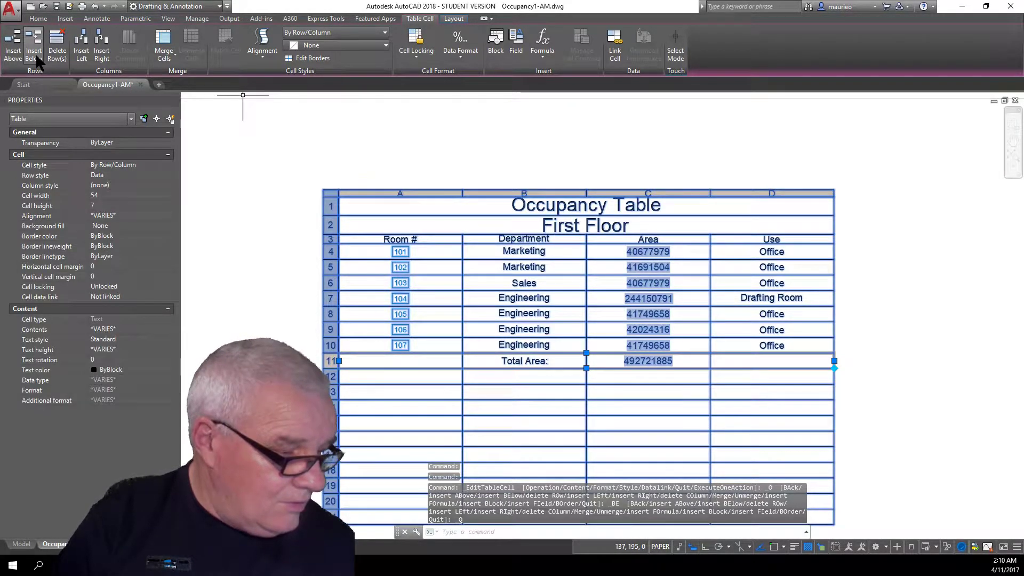
pyautogui.click(35, 52)
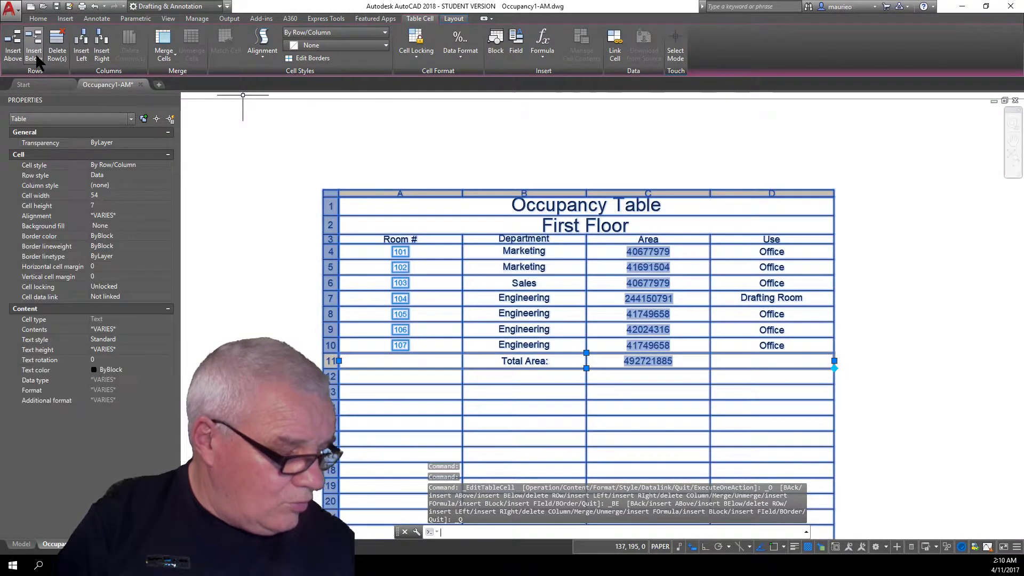
pyautogui.scroll(-5, 576, 288)
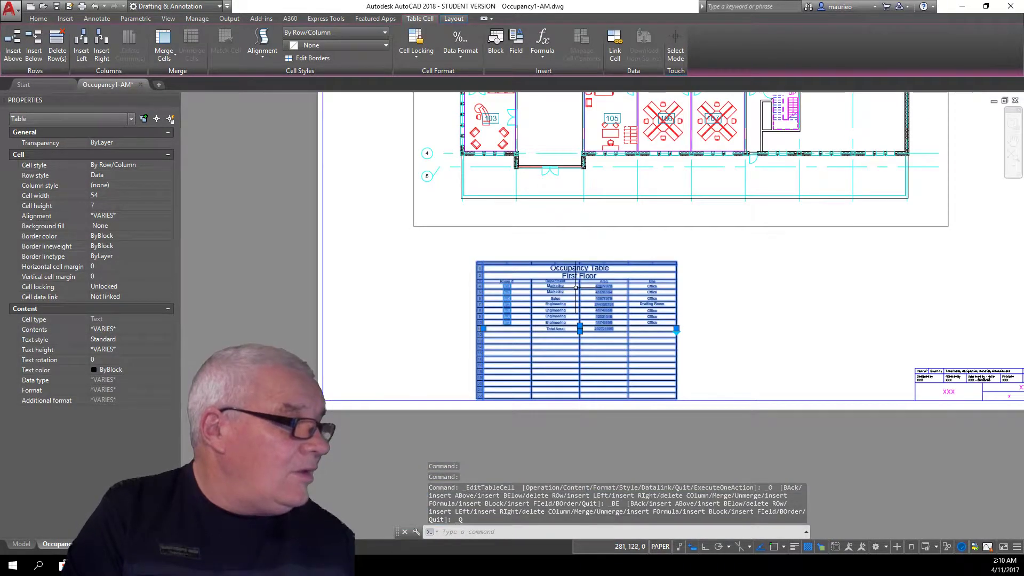
pyautogui.moveTo(594, 329); pyautogui.dragTo(548, 229, button='middle')
pyautogui.scroll(2, 552, 230)
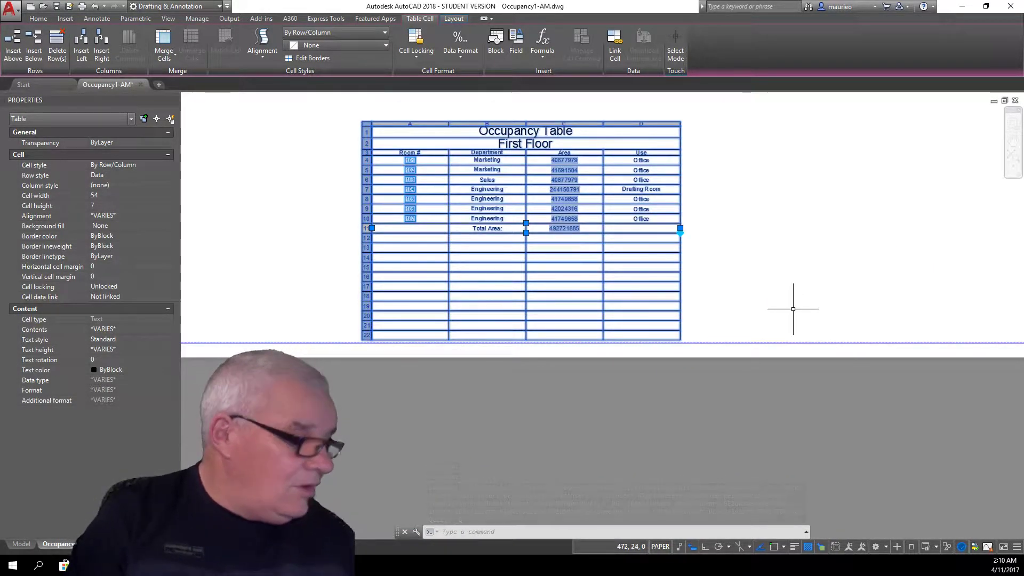
pyautogui.press('Escape')
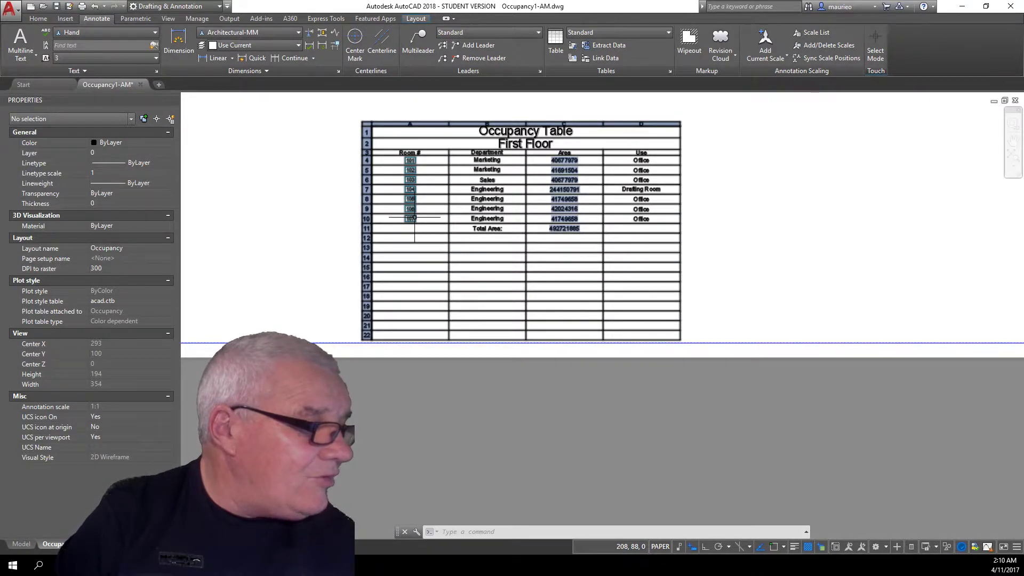
# - Copy the room 107 block cell from row 10 and paste it into column A of row 15
pyautogui.click(414, 217)
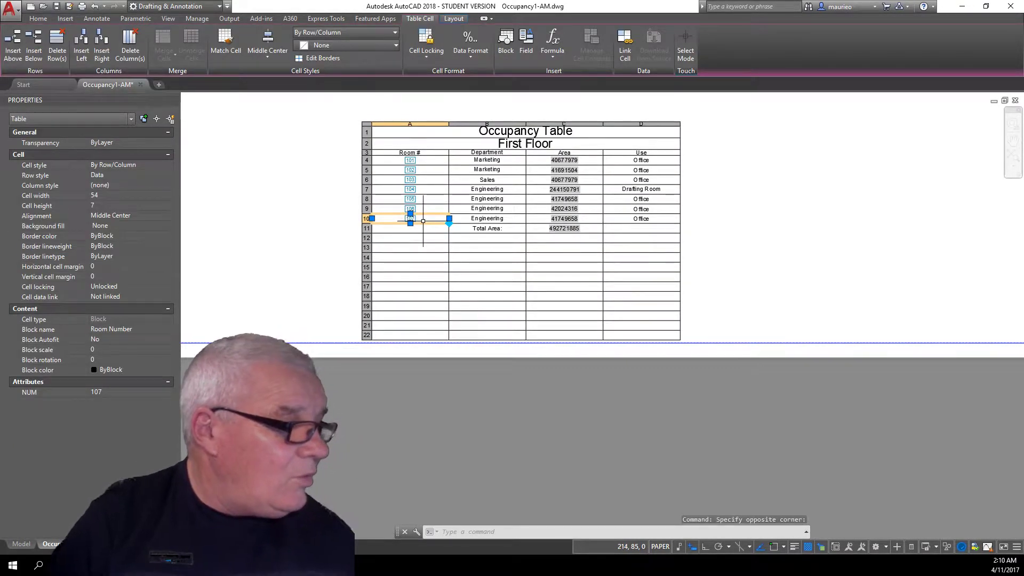
pyautogui.rightClick(423, 221)
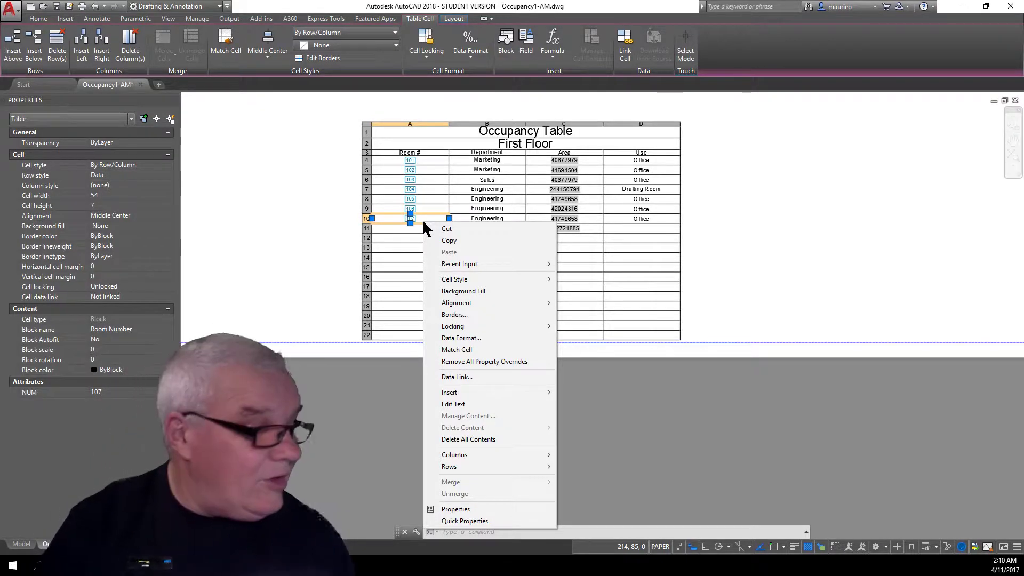
pyautogui.click(449, 242)
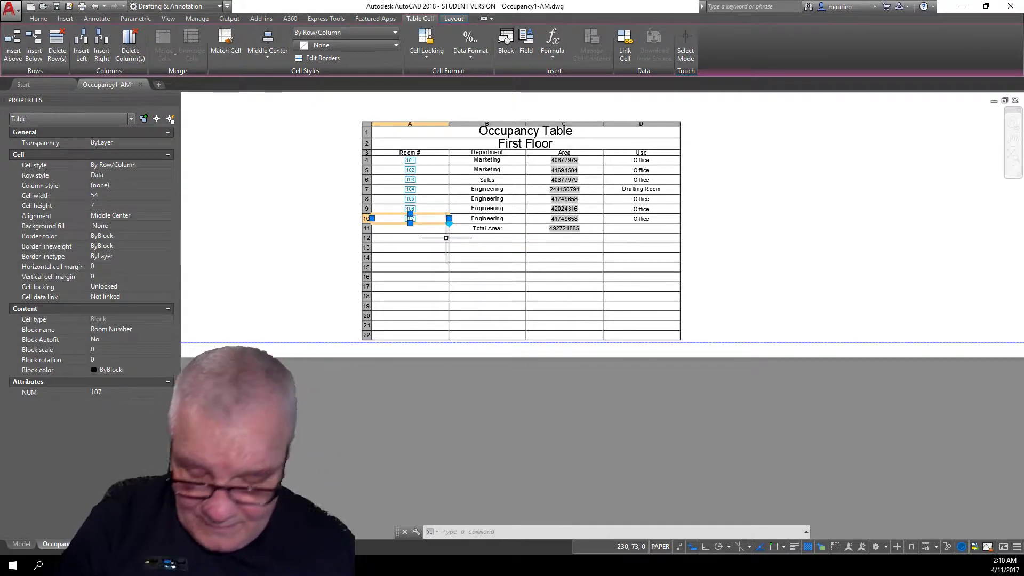
pyautogui.click(414, 238)
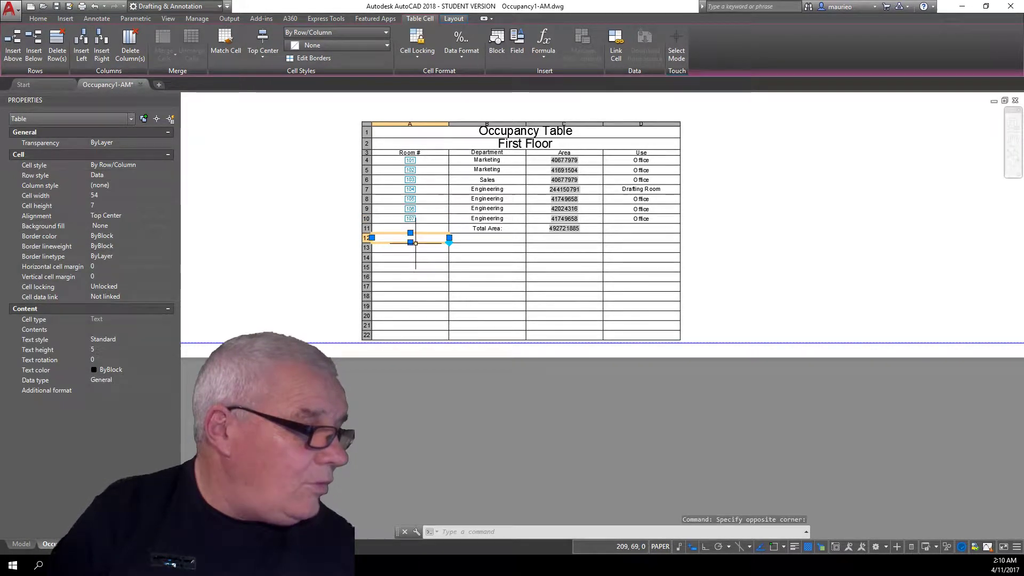
pyautogui.click(418, 248)
pyautogui.click(420, 257)
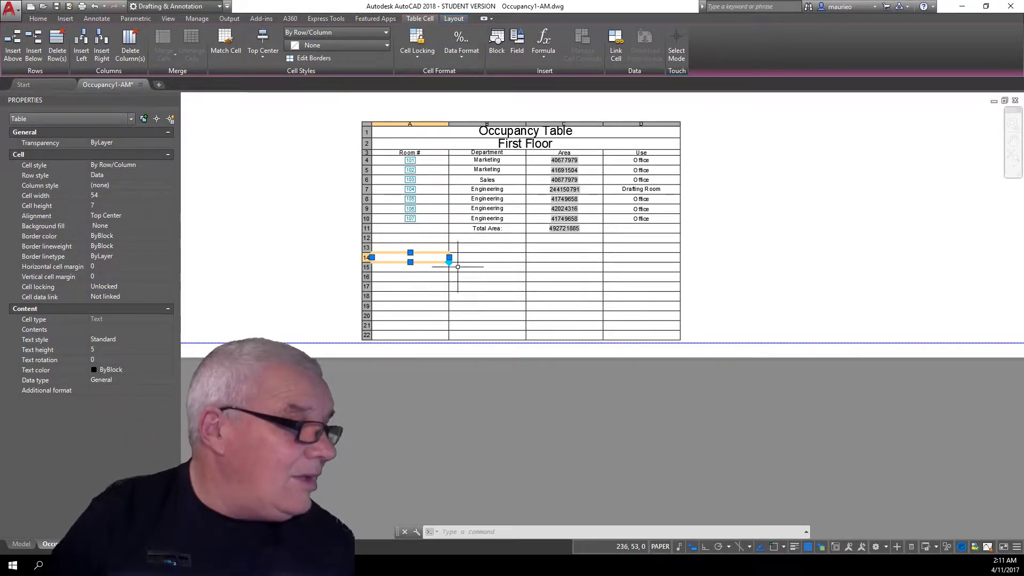
pyautogui.click(425, 266)
pyautogui.rightClick(425, 266)
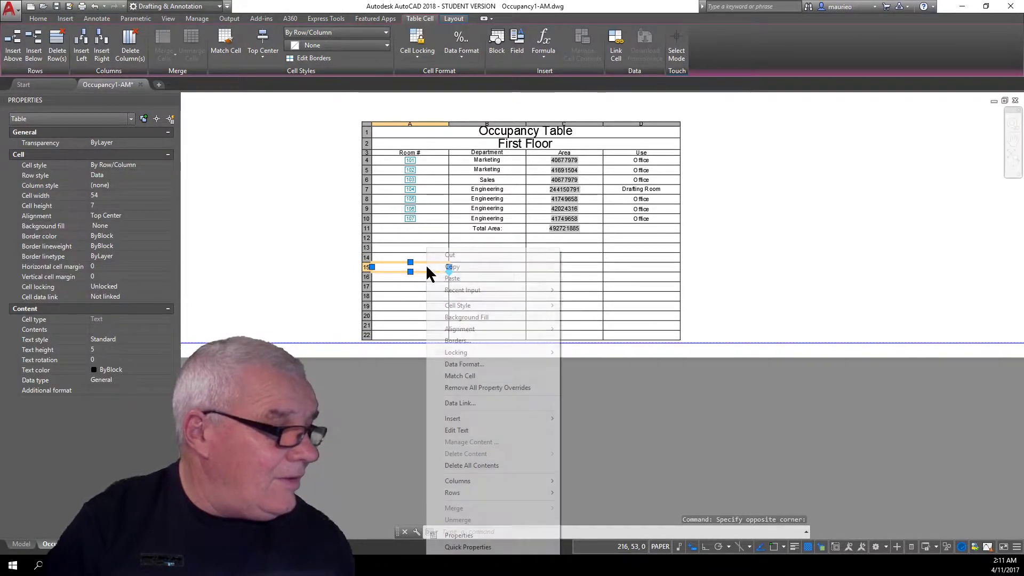
pyautogui.click(451, 279)
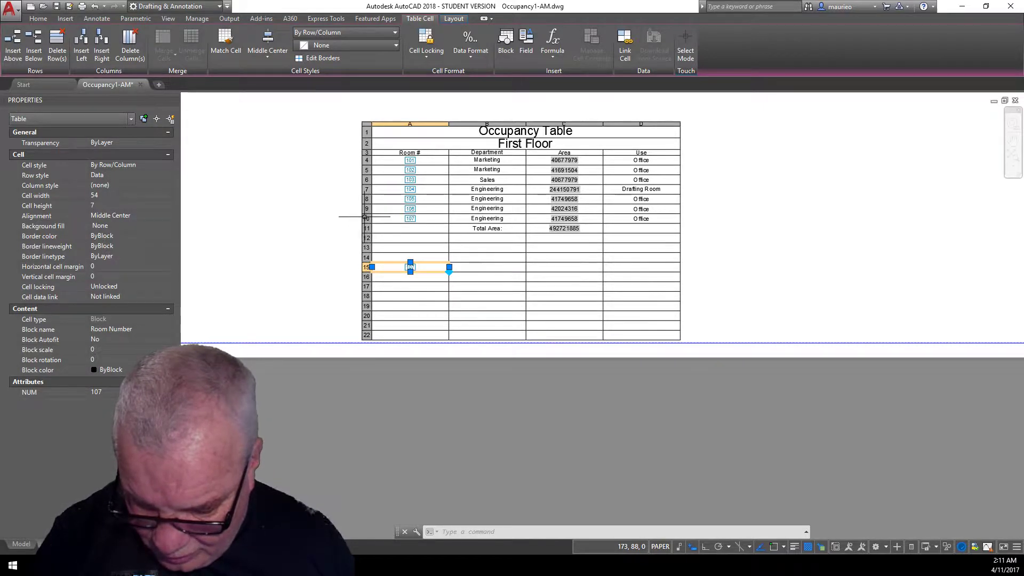
# - Auto-fill the room number block from cell A15 down through cell A21
pyautogui.click(419, 266)
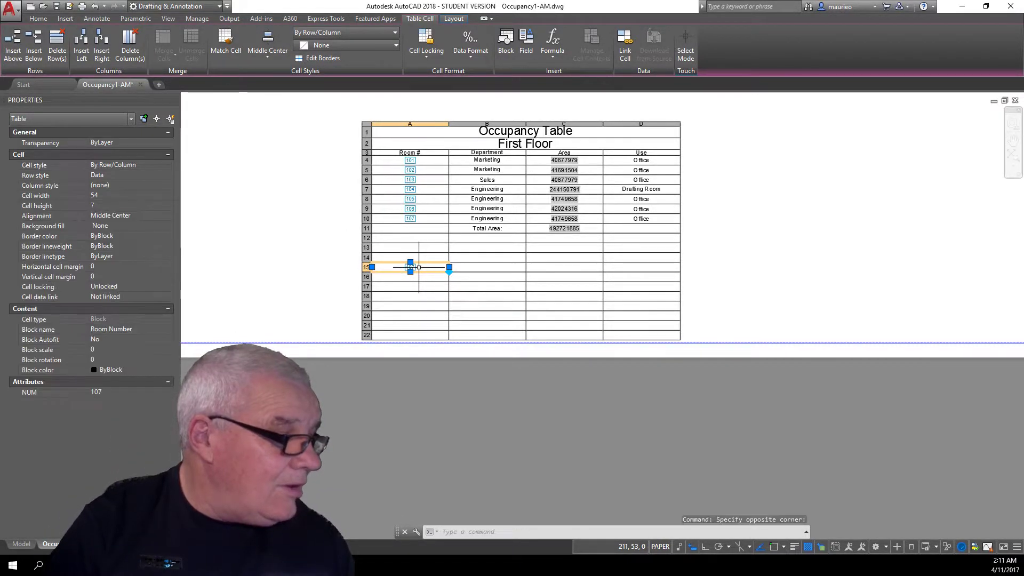
pyautogui.click(449, 269)
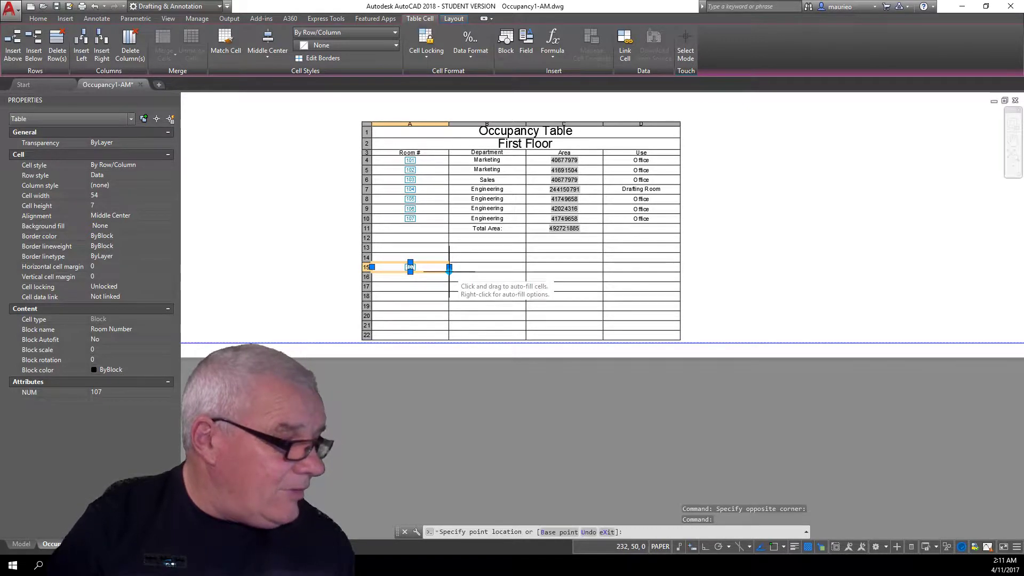
pyautogui.click(448, 330)
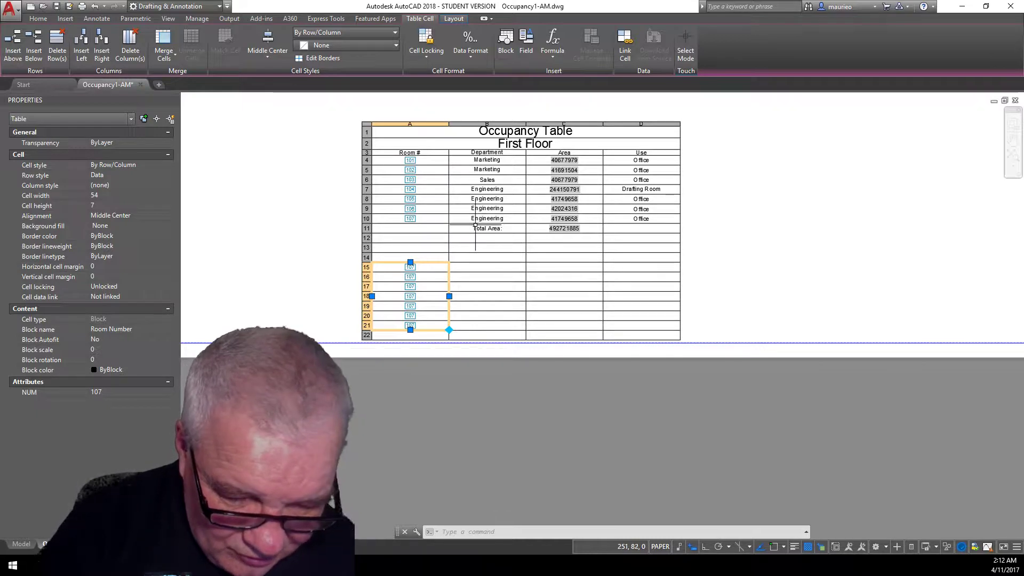
# - Edit the block in cell A15 and set its Room Number attribute to 201
pyautogui.doubleClick(416, 265)
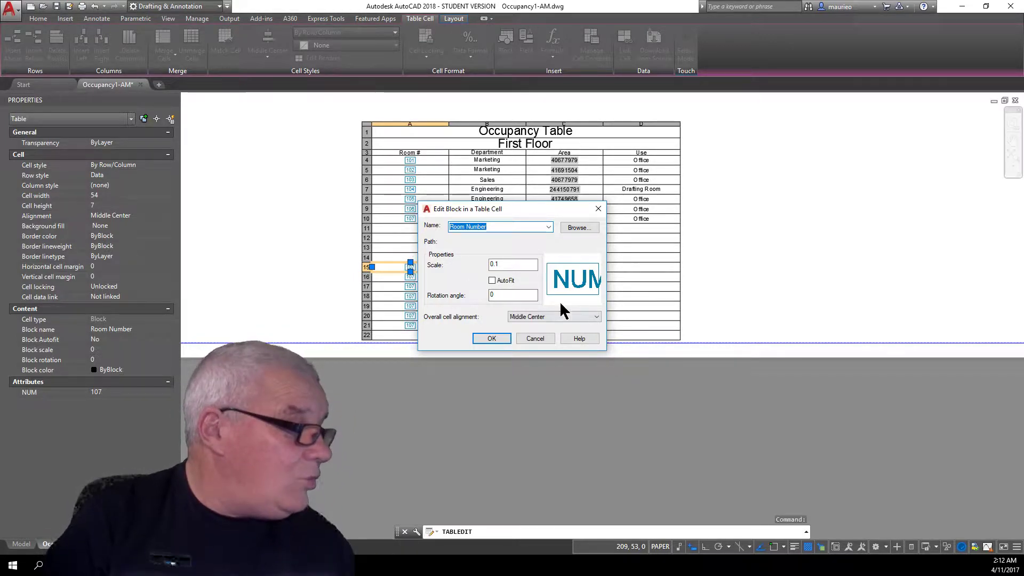
pyautogui.click(505, 337)
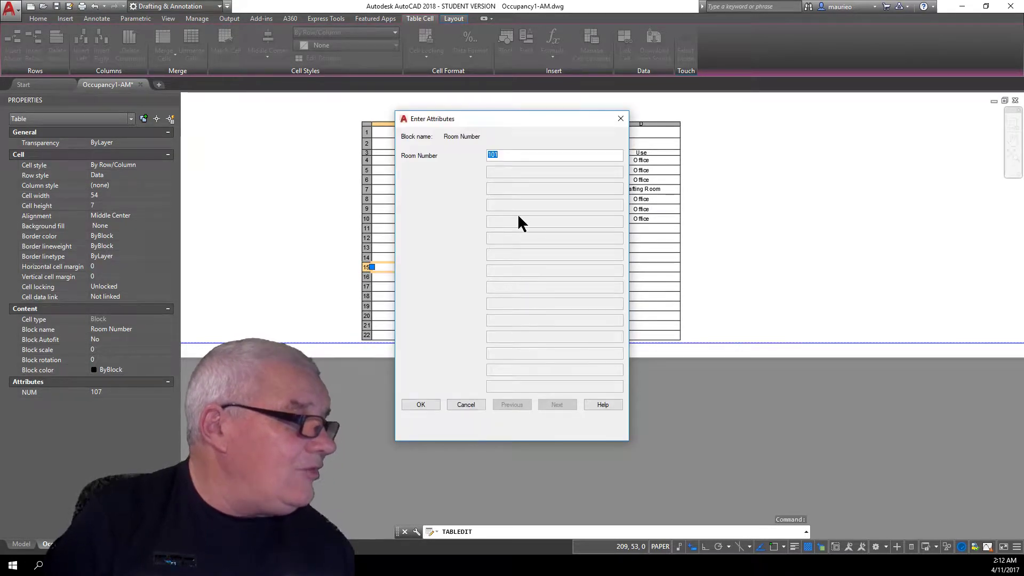
pyautogui.write('3201')
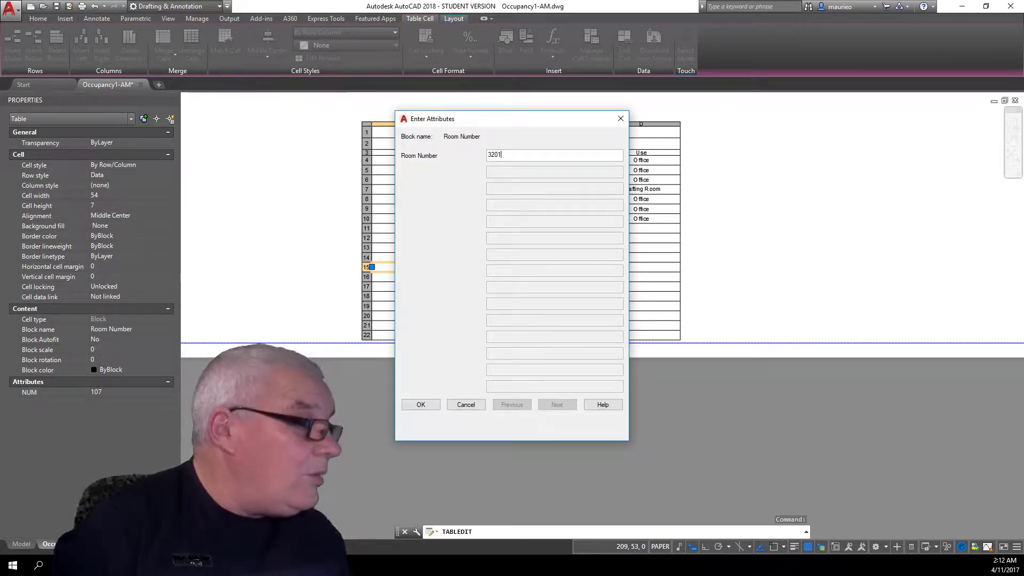
pyautogui.press('BackSpace')
pyautogui.press('BackSpace')
pyautogui.press('BackSpace')
pyautogui.press('BackSpace')
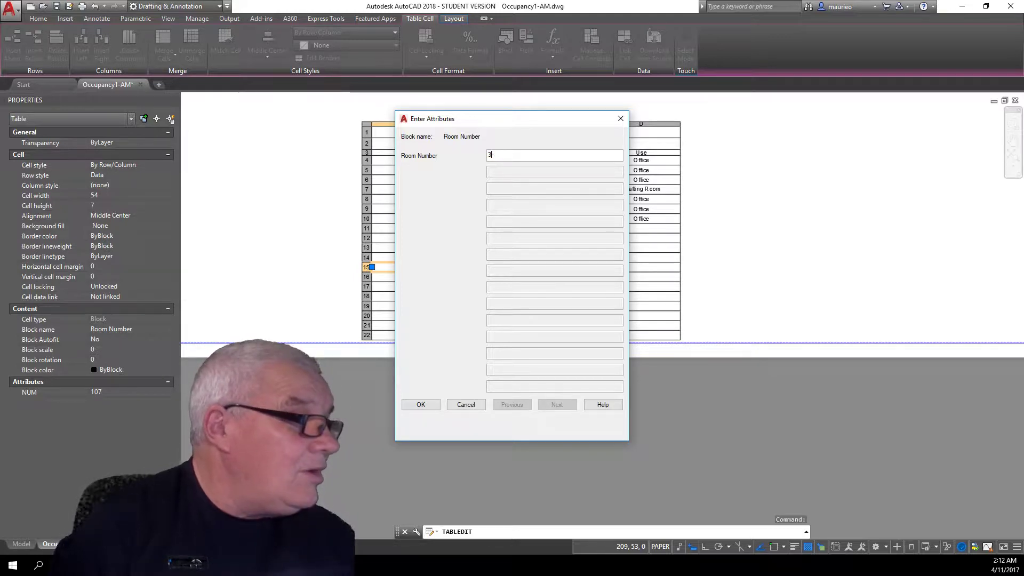
pyautogui.write('201')
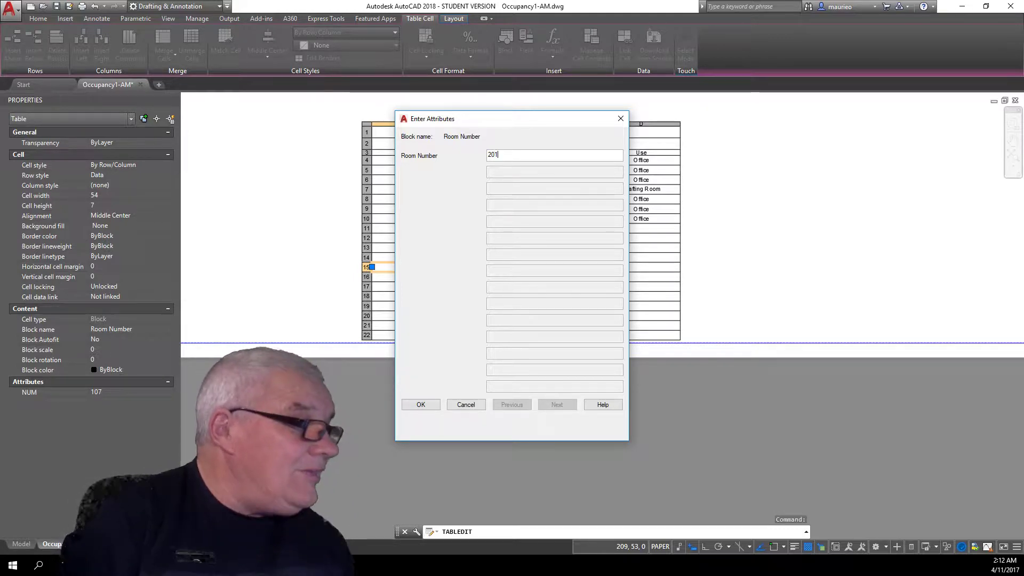
pyautogui.click(414, 404)
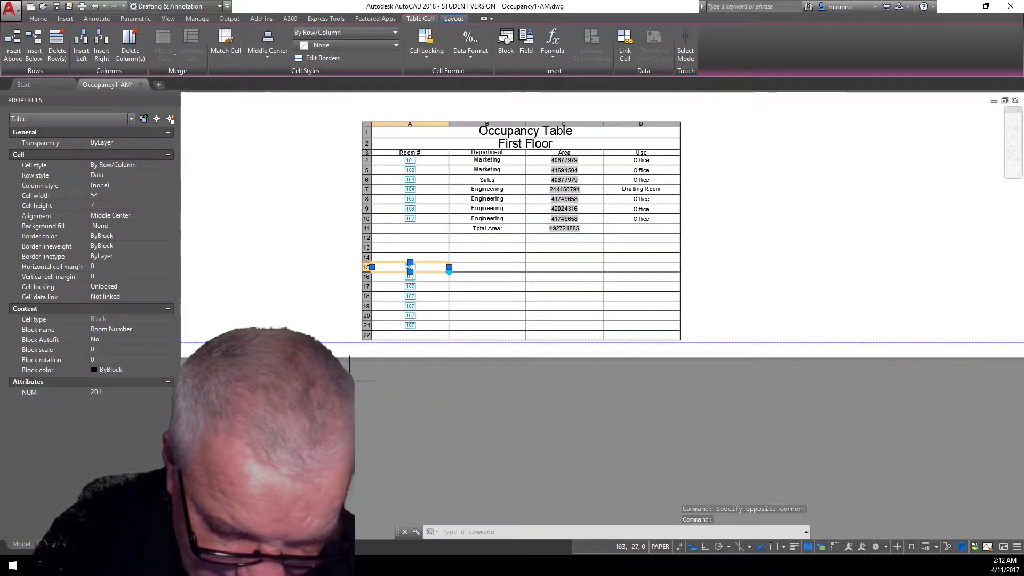
# - Edit the Room Number block in cell A16 and set its Room Number attribute to 202
pyautogui.click(414, 277)
pyautogui.doubleClick(414, 277)
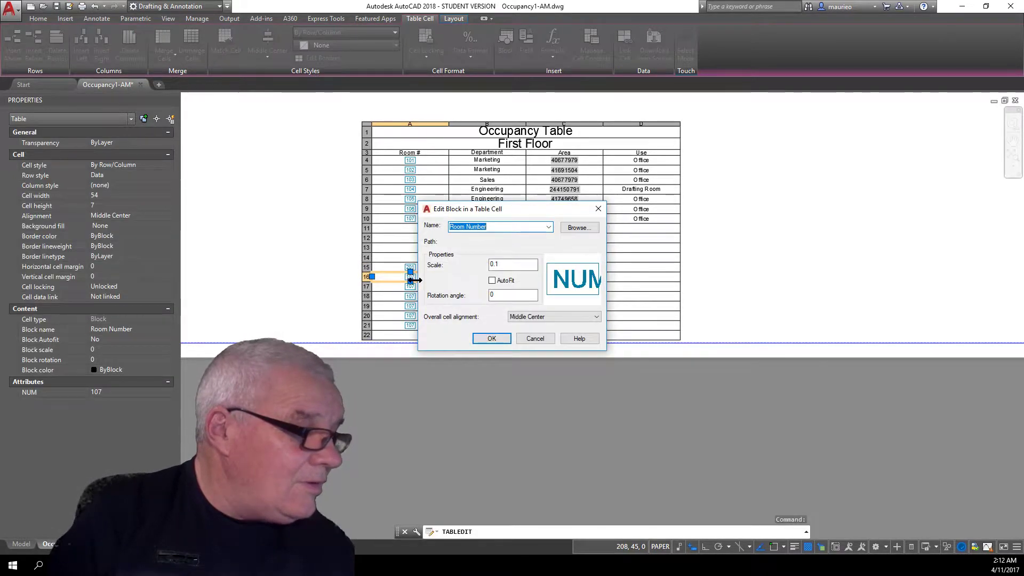
pyautogui.click(493, 338)
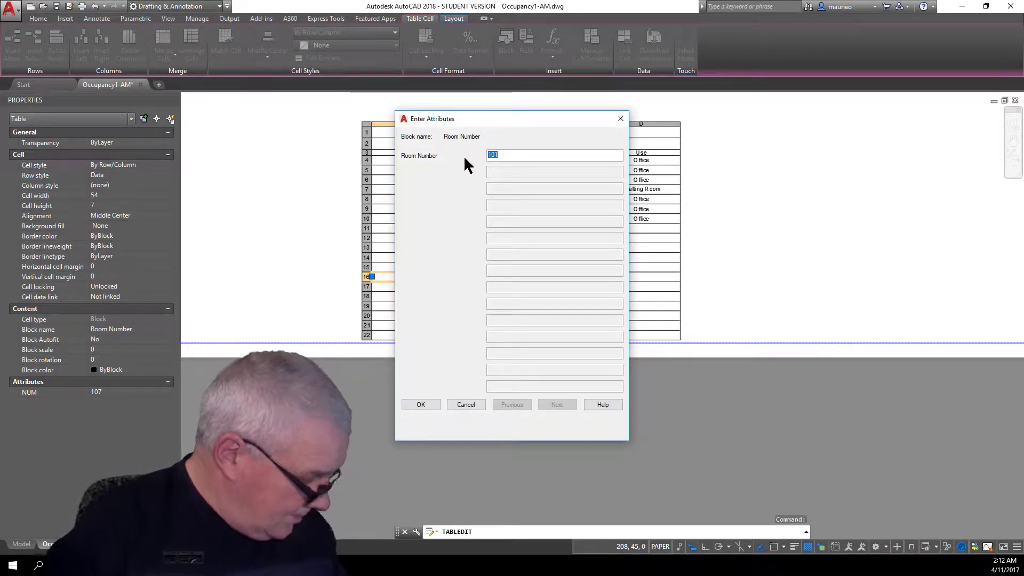
pyautogui.write('202')
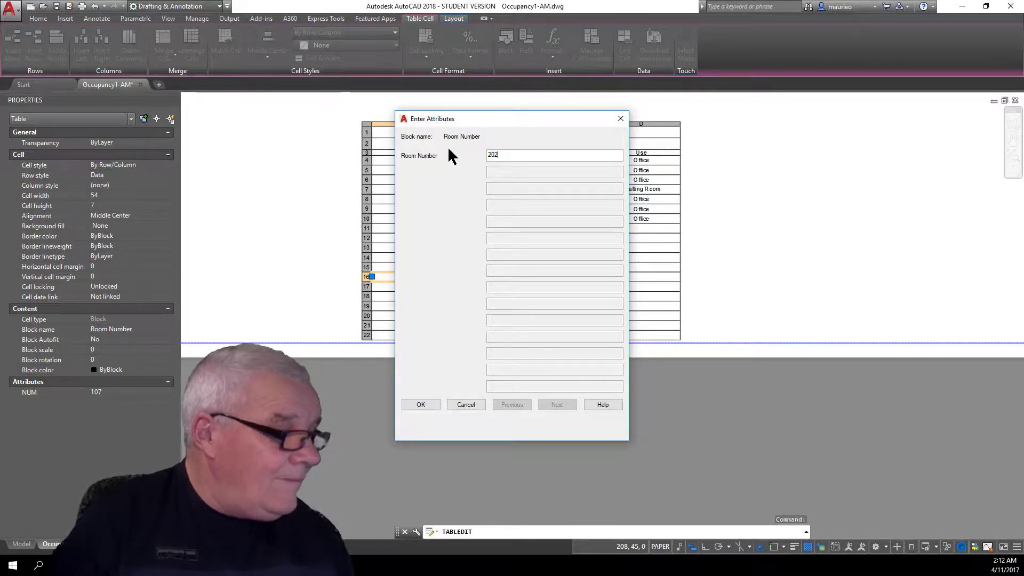
pyautogui.click(426, 400)
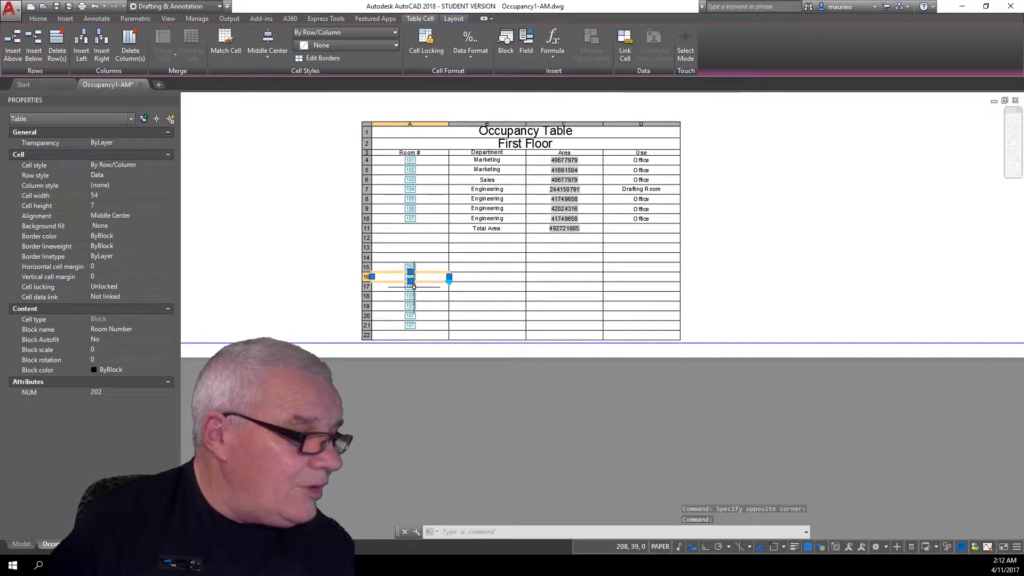
# - Edit the Room Number block in cell A17 and set its Room Number attribute to 203
pyautogui.click(410, 287)
pyautogui.doubleClick(411, 285)
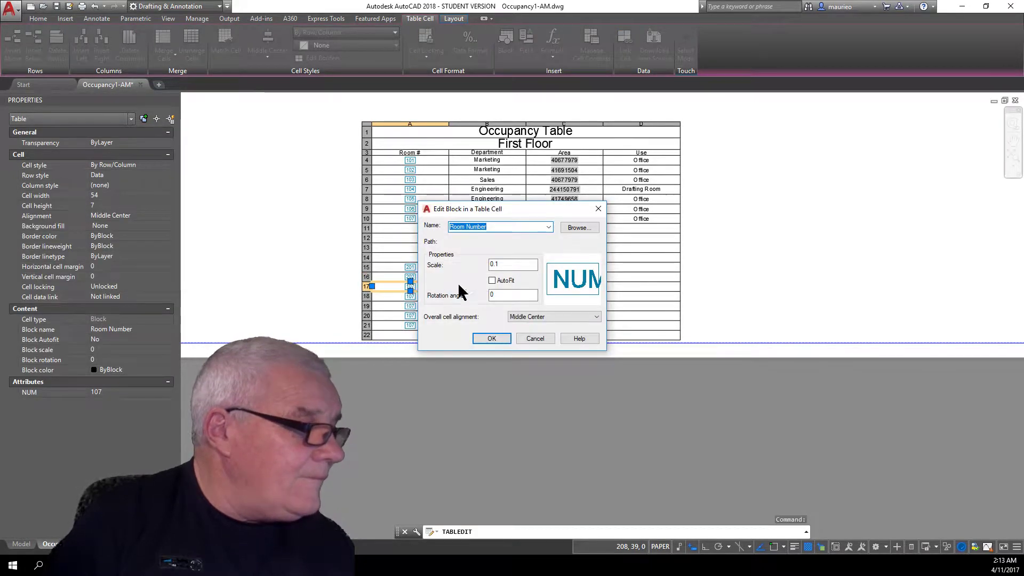
pyautogui.click(491, 338)
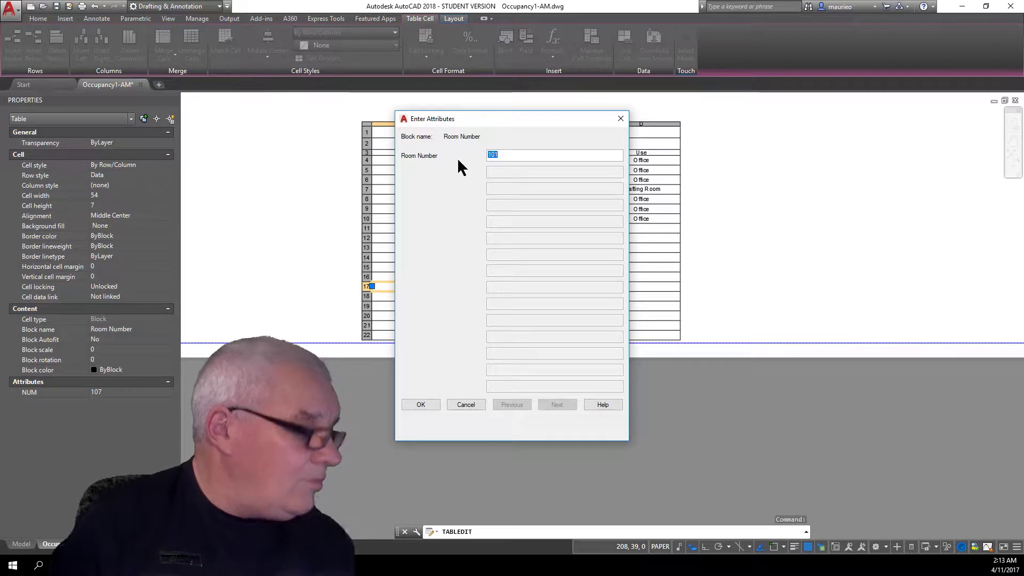
pyautogui.write('203')
pyautogui.hotkey('shift', 'Home')
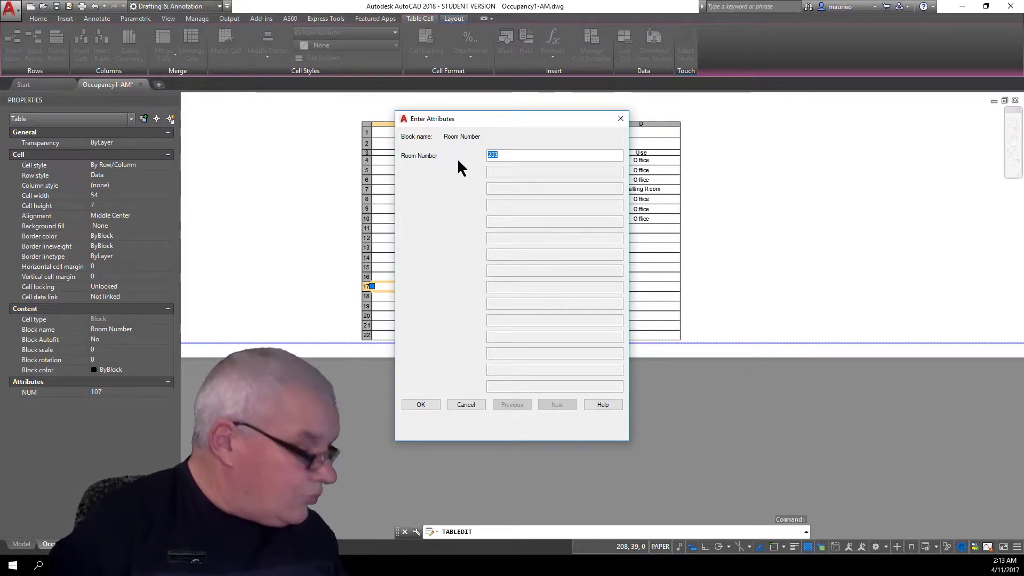
pyautogui.click(409, 404)
# - Edit the Room Number block in cell A18 and set its Room Number attribute to 204
pyautogui.click(409, 296)
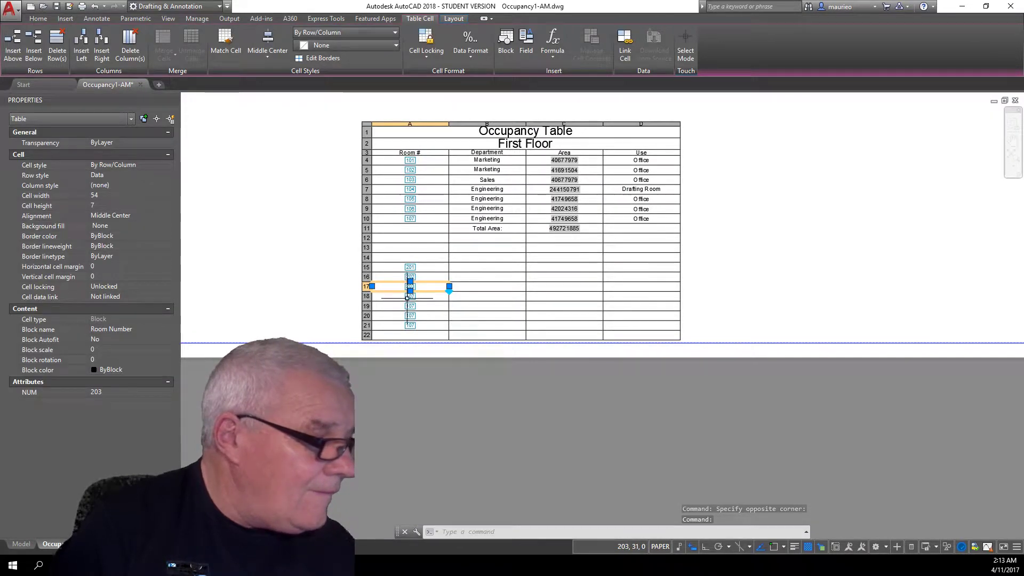
pyautogui.doubleClick(409, 296)
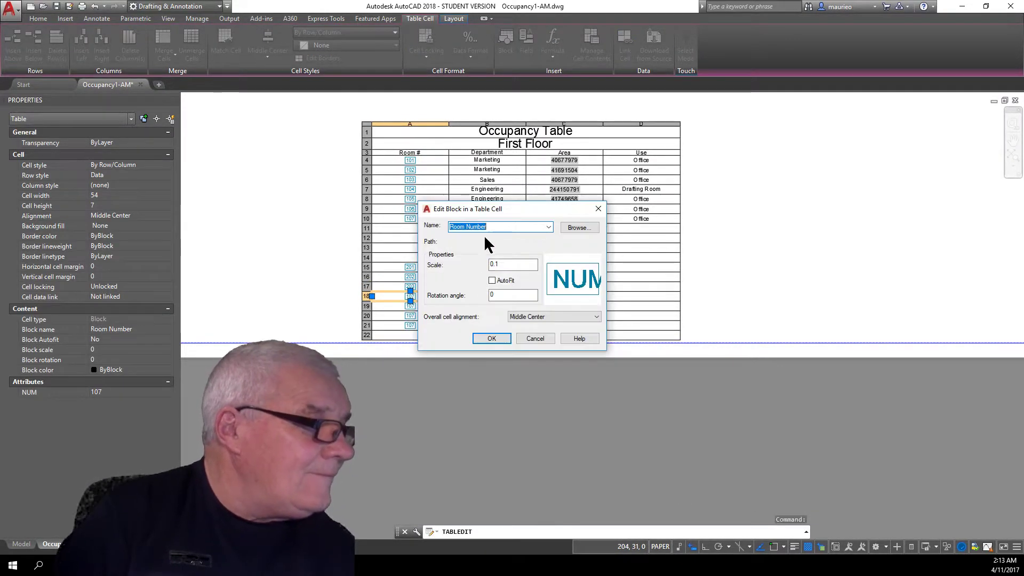
pyautogui.click(491, 228)
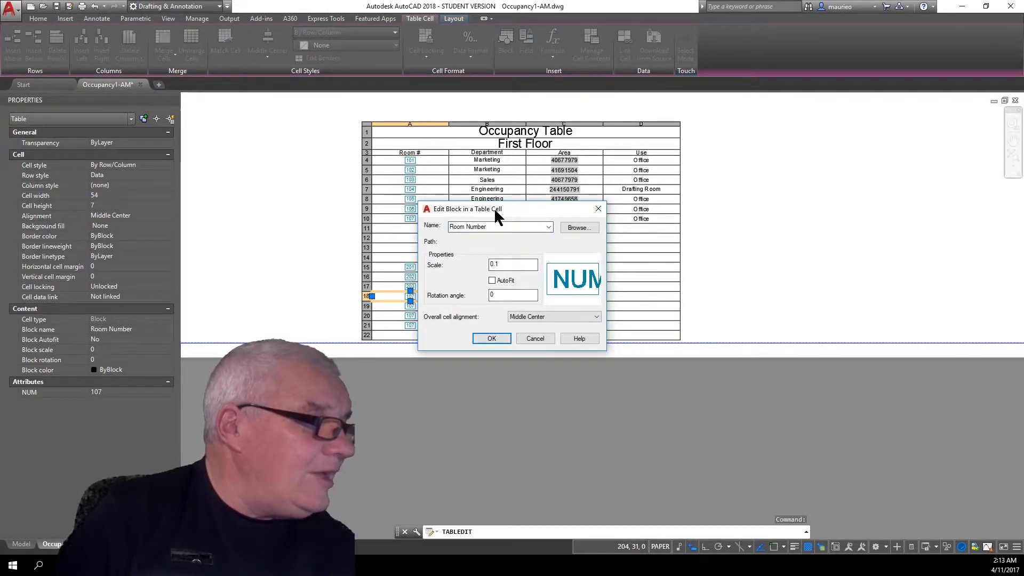
pyautogui.click(499, 336)
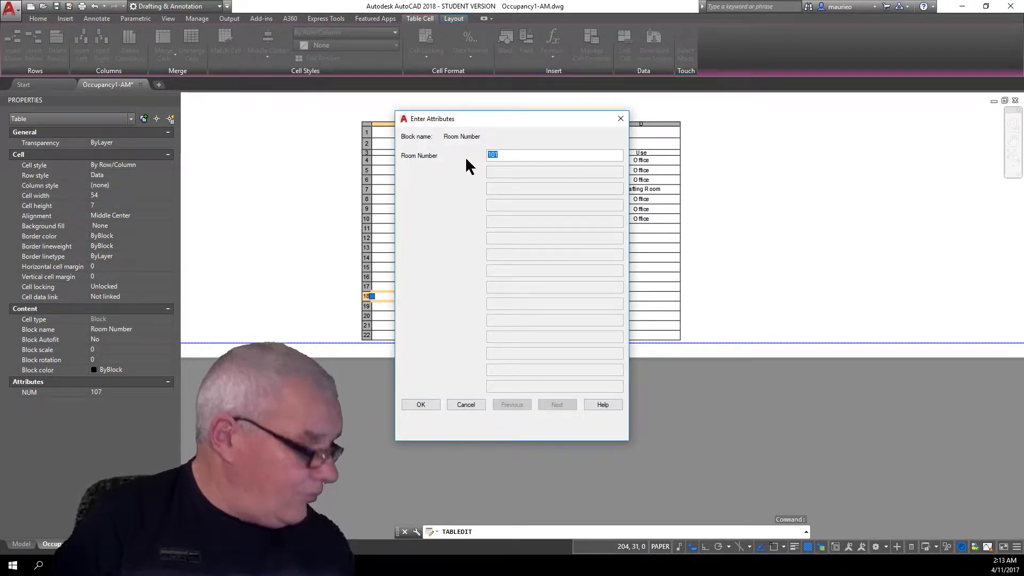
pyautogui.write('204')
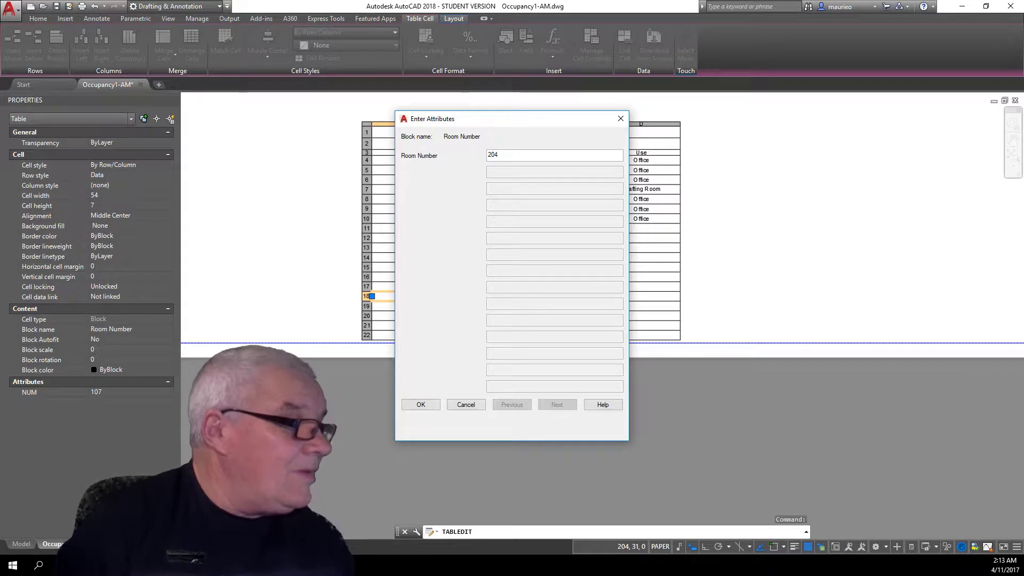
pyautogui.click(428, 405)
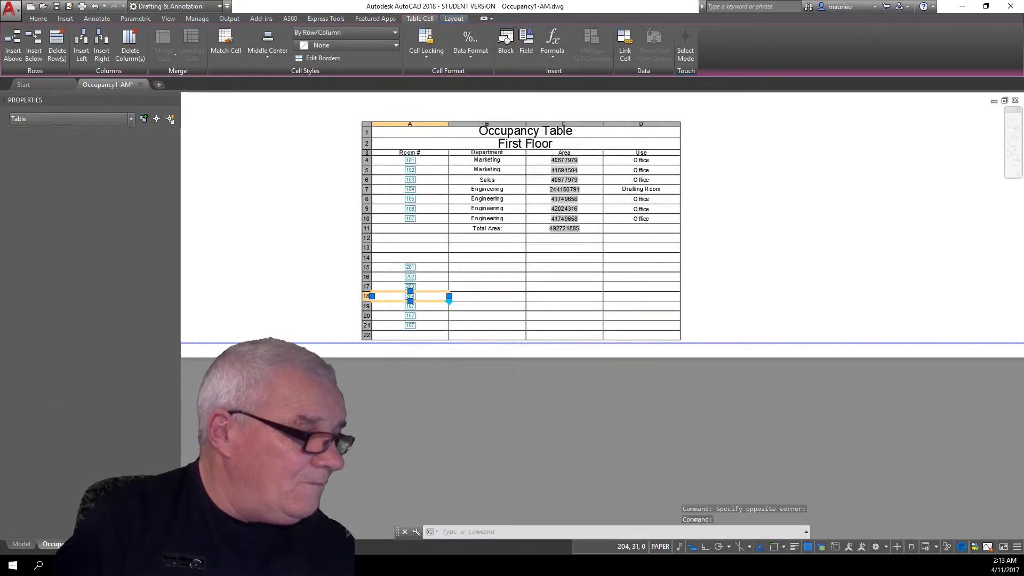
# - Edit the Room Number block in cell A19 and set its Room Number attribute to 205
pyautogui.doubleClick(414, 307)
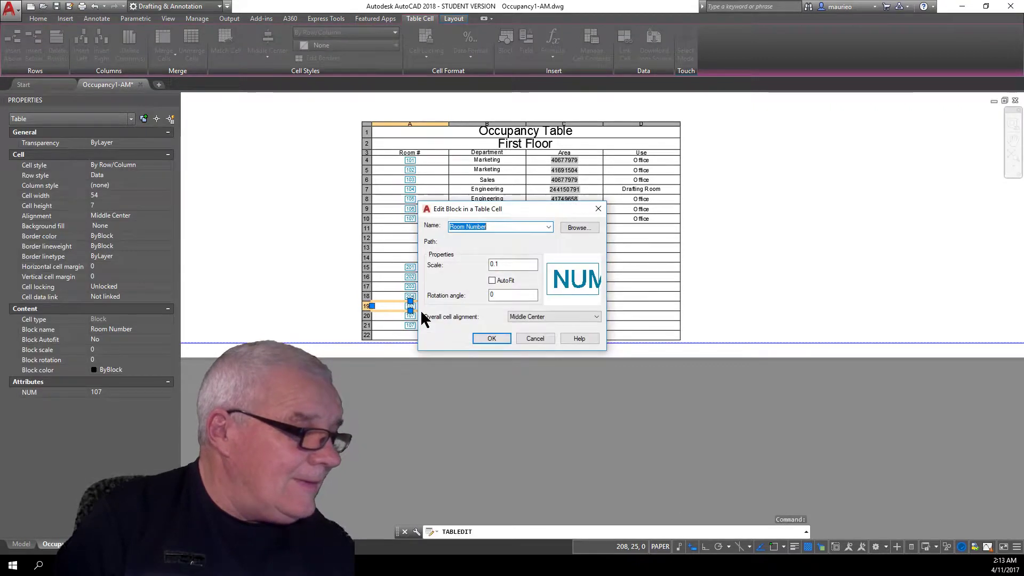
pyautogui.click(492, 339)
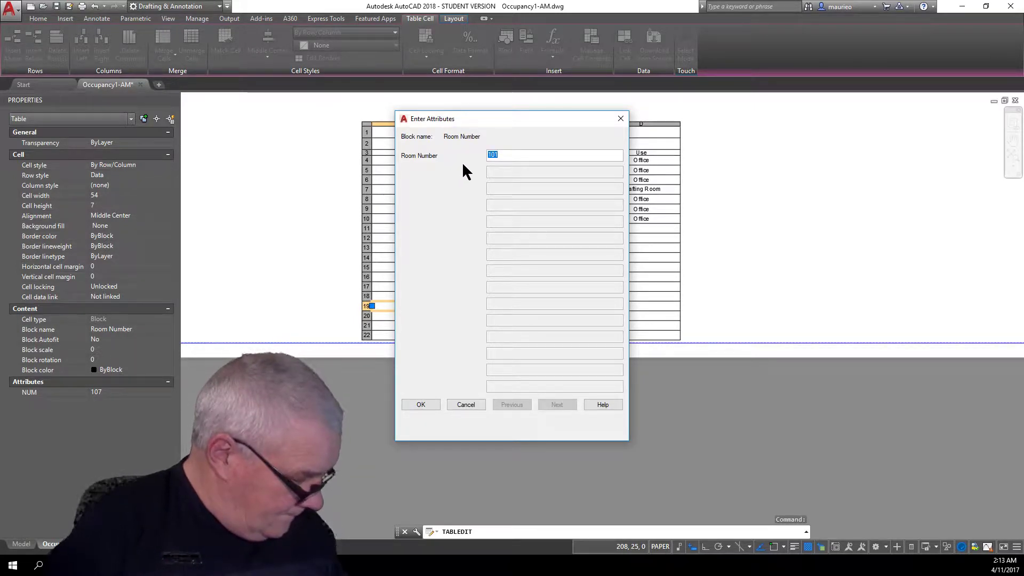
pyautogui.write('205')
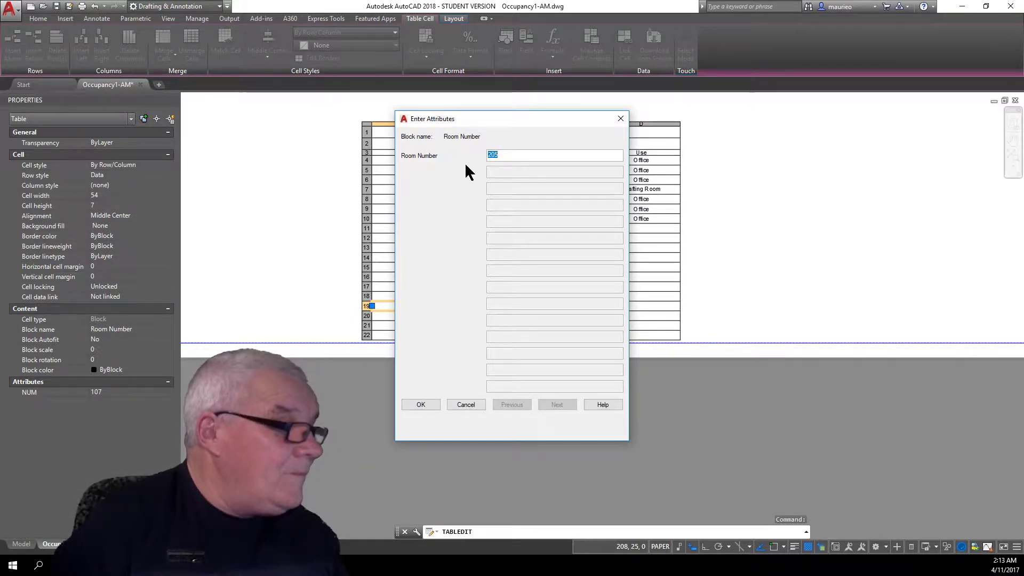
pyautogui.click(433, 409)
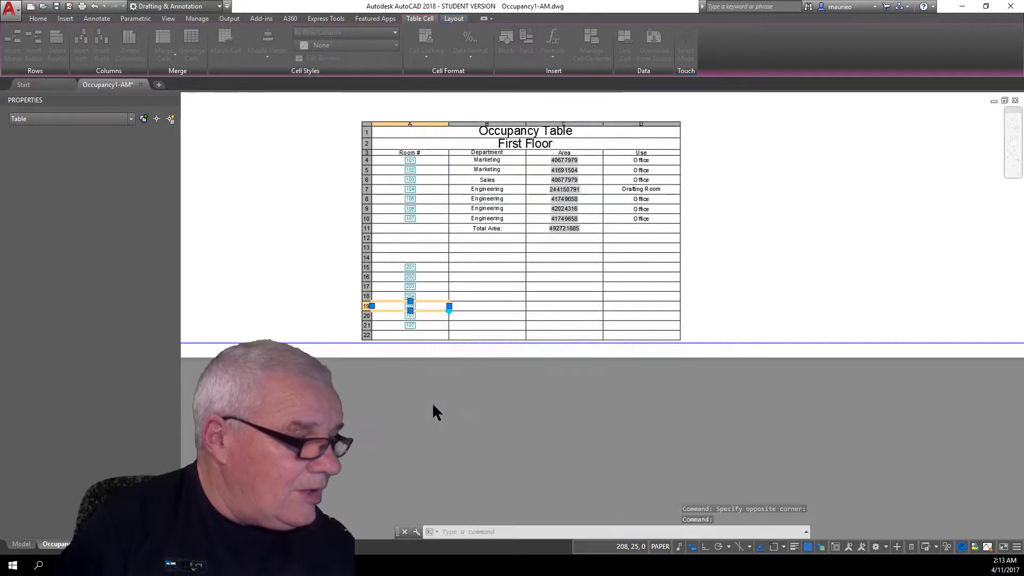
# - Edit the Room Number block in cell A20 and set its Room Number attribute to 206
pyautogui.doubleClick(418, 315)
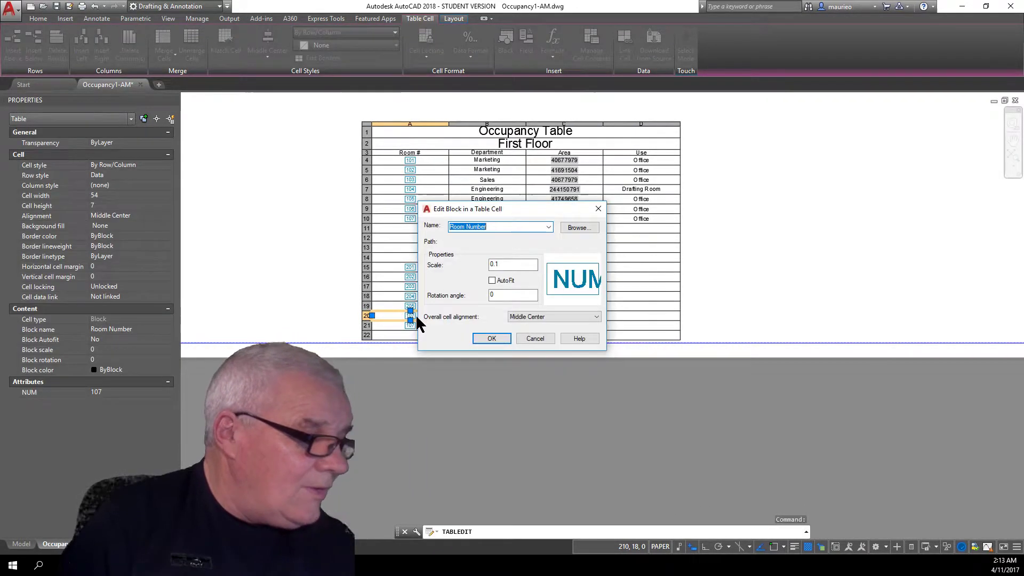
pyautogui.click(492, 338)
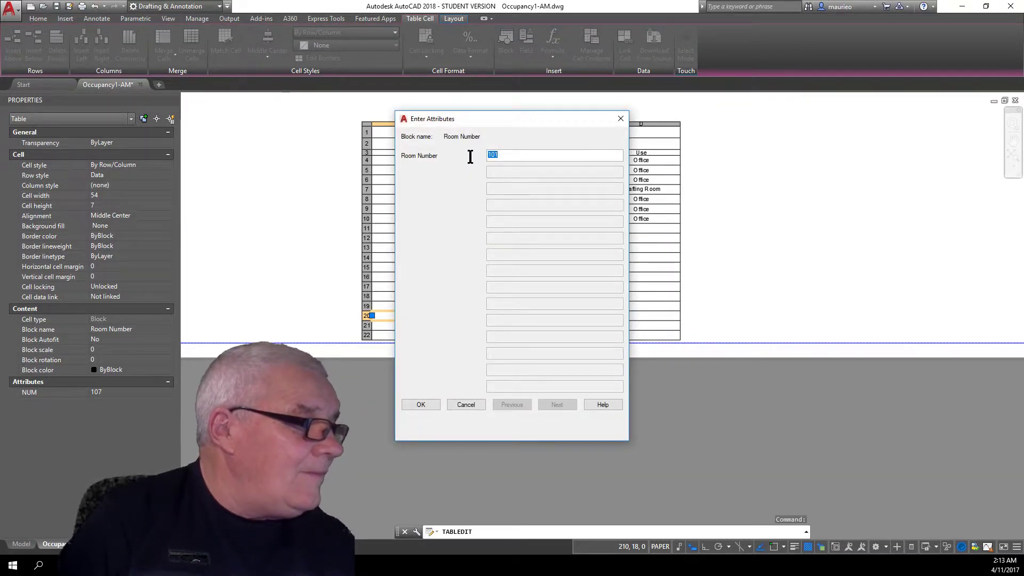
pyautogui.write('206')
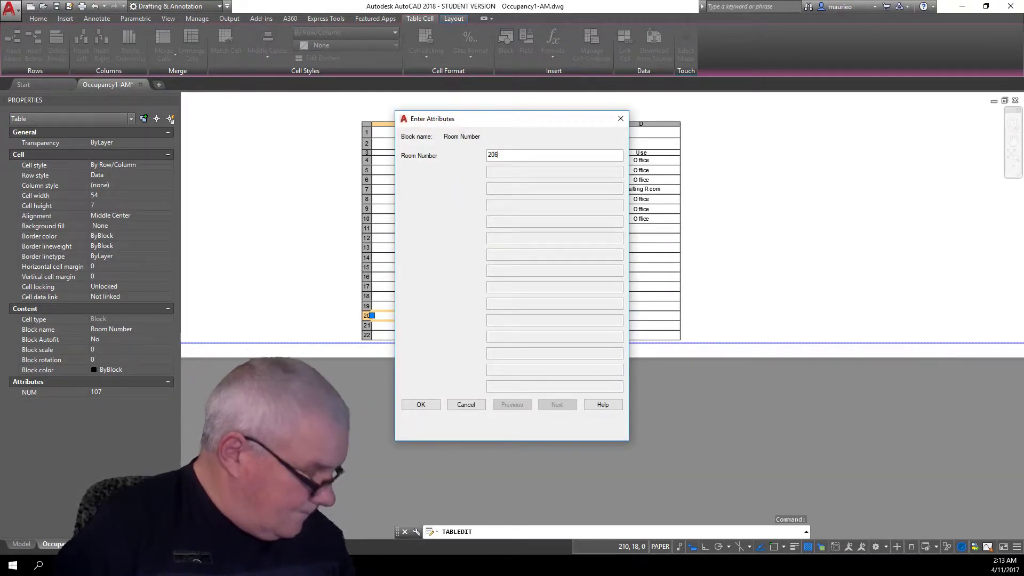
pyautogui.click(421, 406)
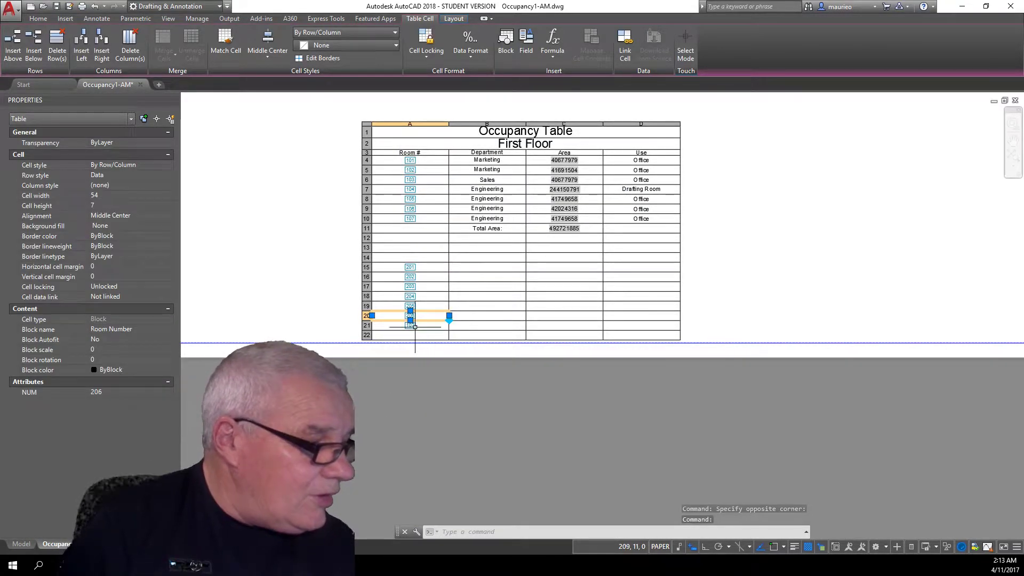
# - Edit the Room Number block in cell A21 and set its Room Number attribute to 207
pyautogui.doubleClick(415, 326)
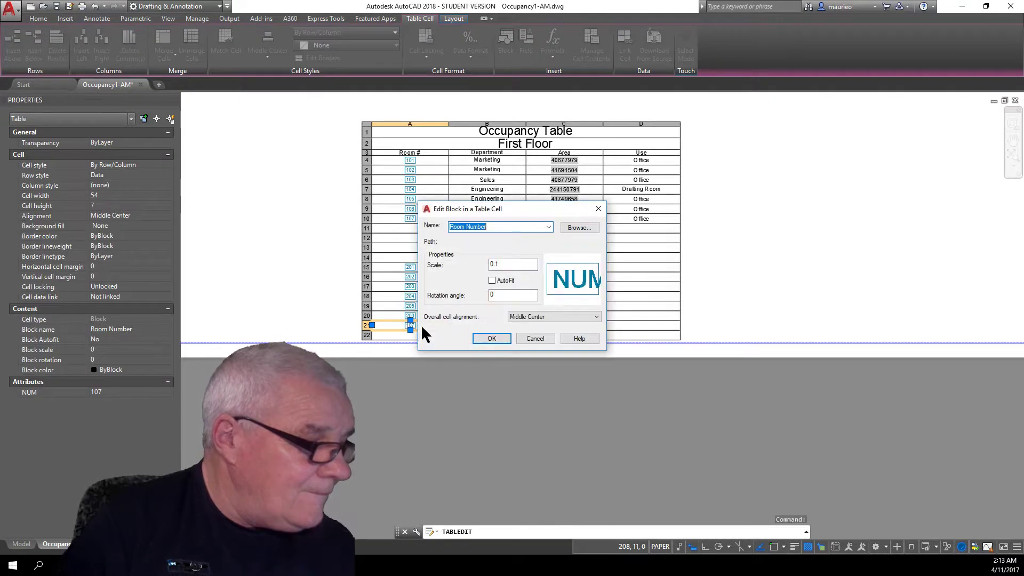
pyautogui.click(491, 337)
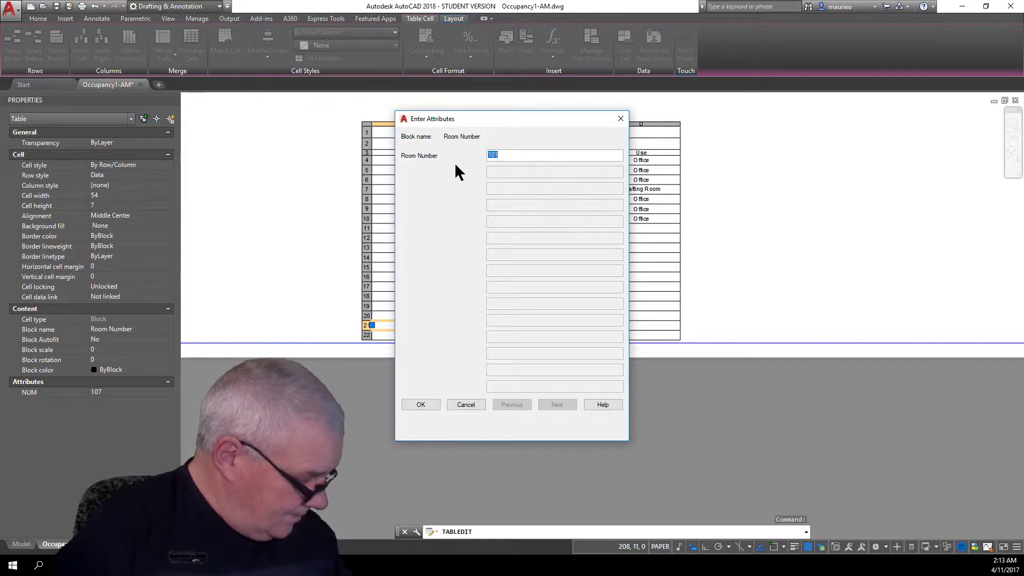
pyautogui.write('207')
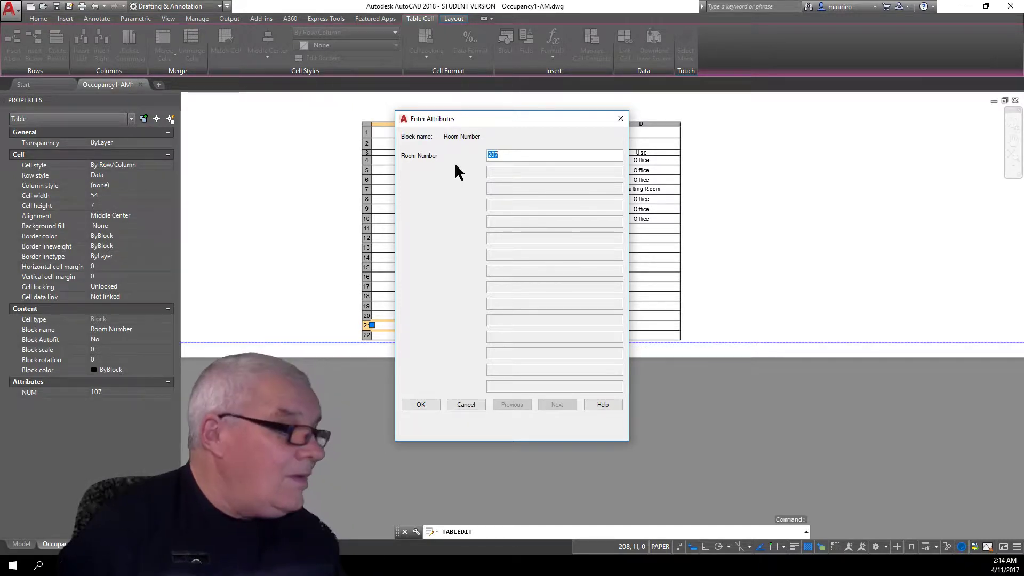
pyautogui.click(455, 165)
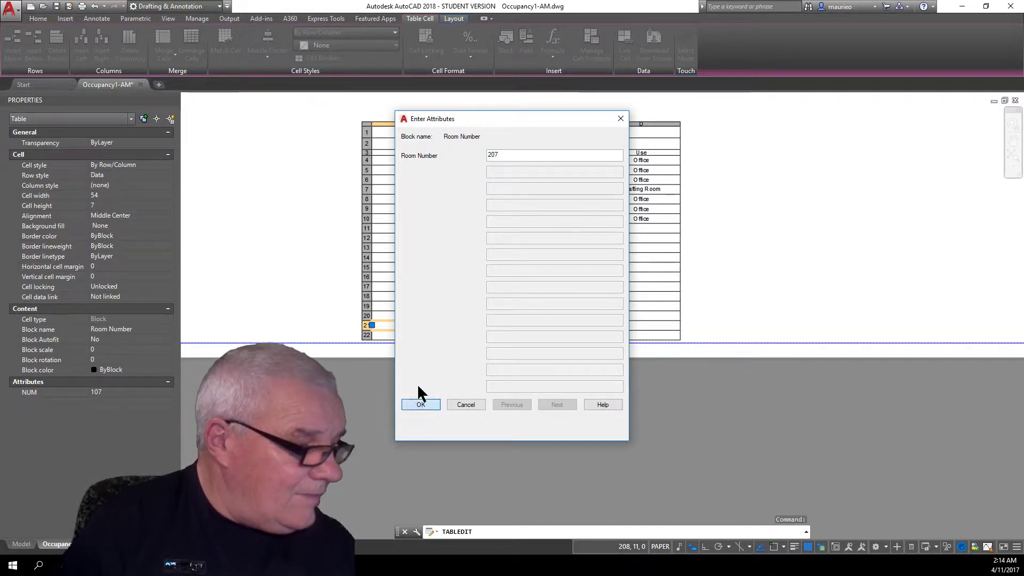
pyautogui.click(419, 403)
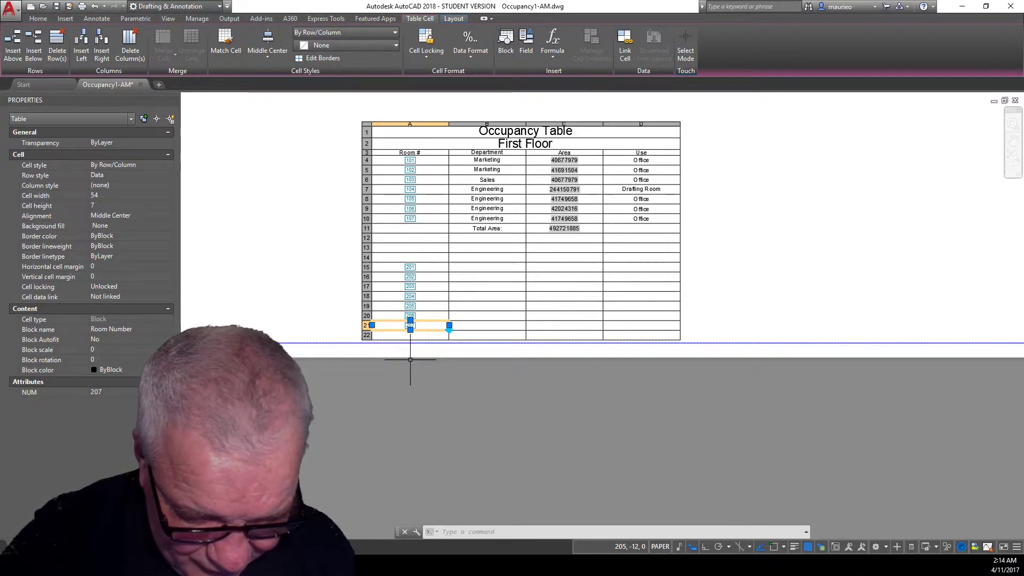
pyautogui.rightClick(410, 359)
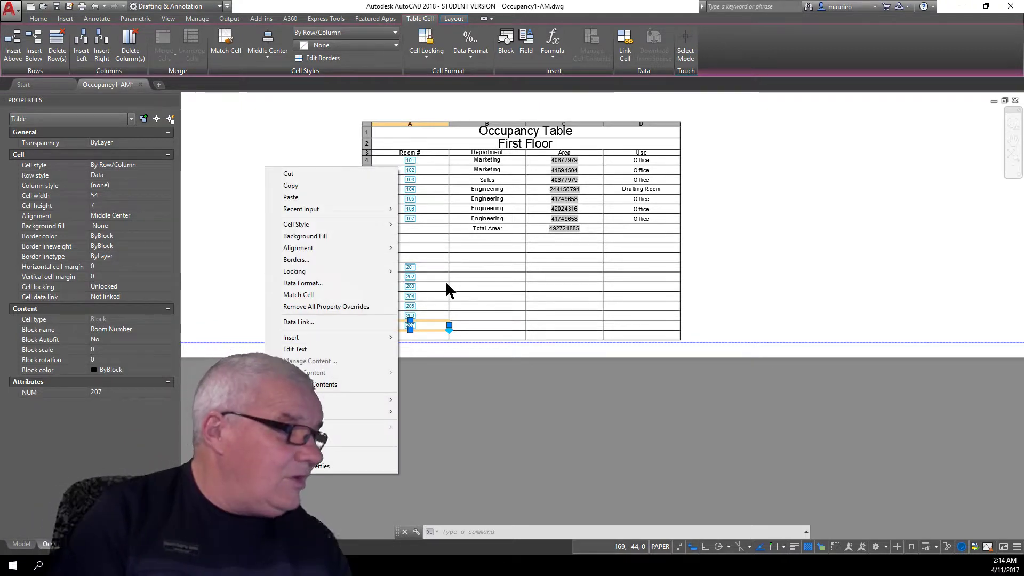
pyautogui.click(486, 297)
pyautogui.click(486, 297)
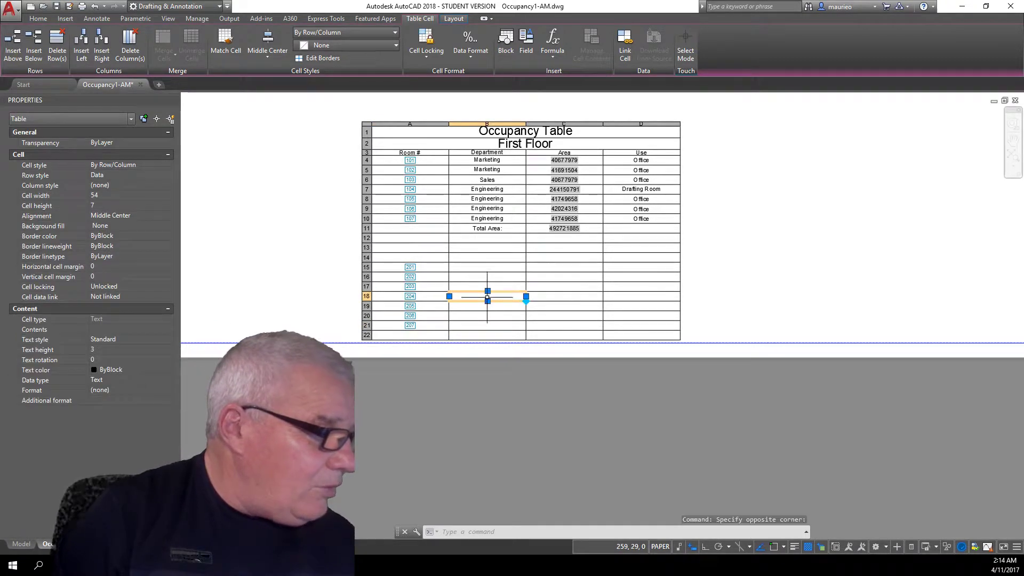
pyautogui.click(486, 269)
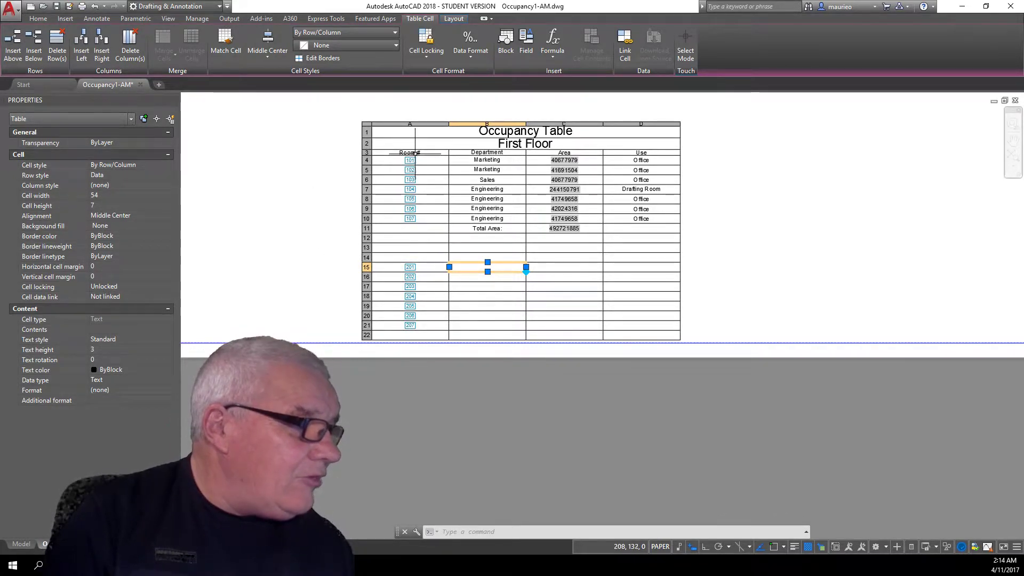
pyautogui.moveTo(415, 153); pyautogui.dragTo(657, 128)
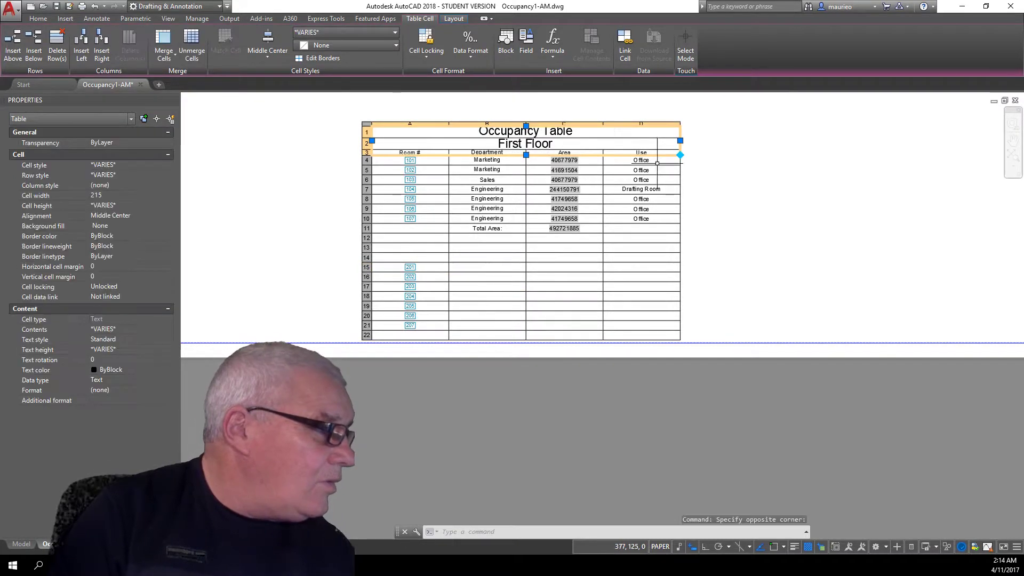
pyautogui.click(604, 199)
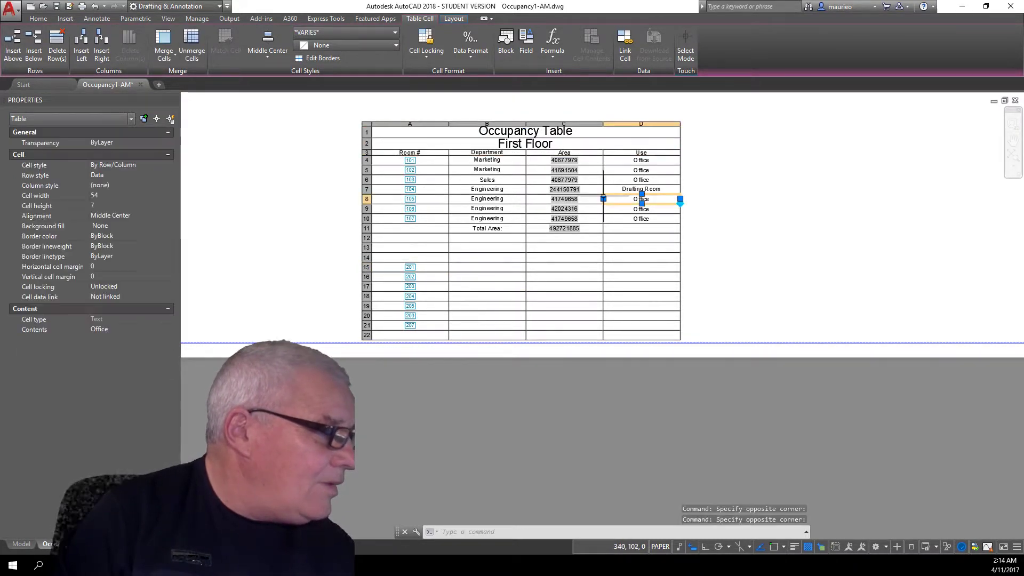
pyautogui.click(419, 153)
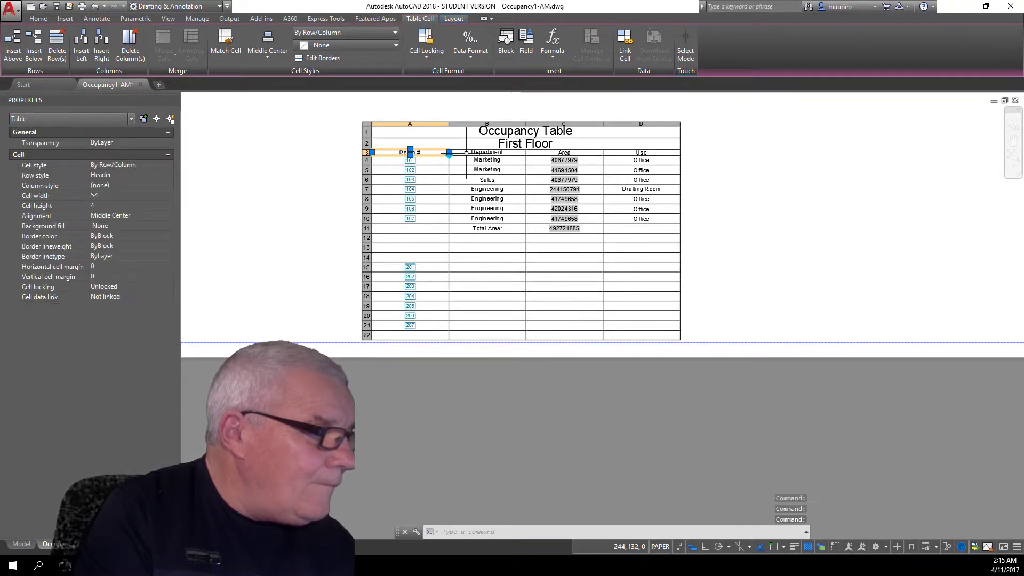
# - Enter the column heading "Room #" in cell A14, directly above the room 201 block
pyautogui.click(432, 254)
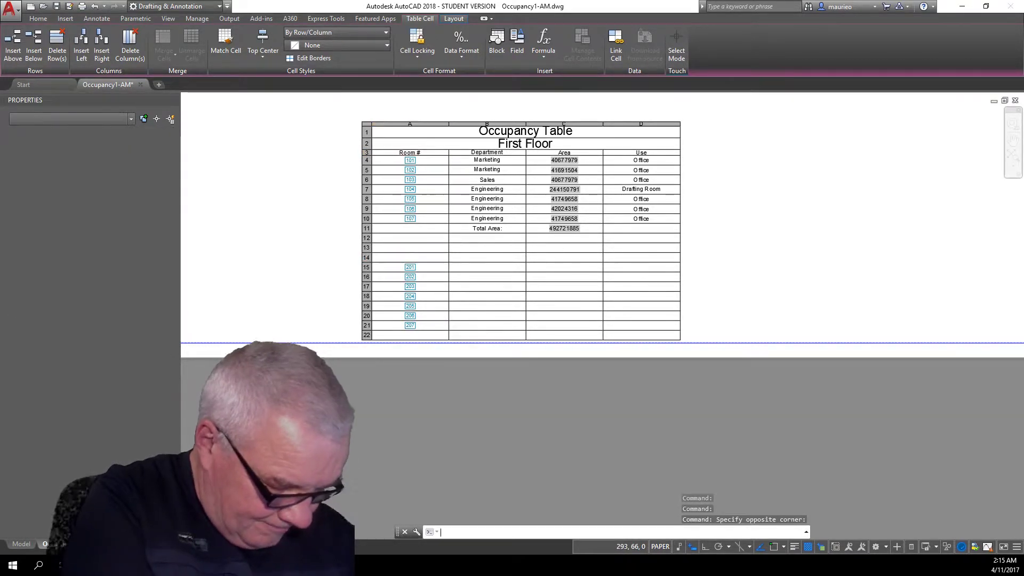
pyautogui.write('Room')
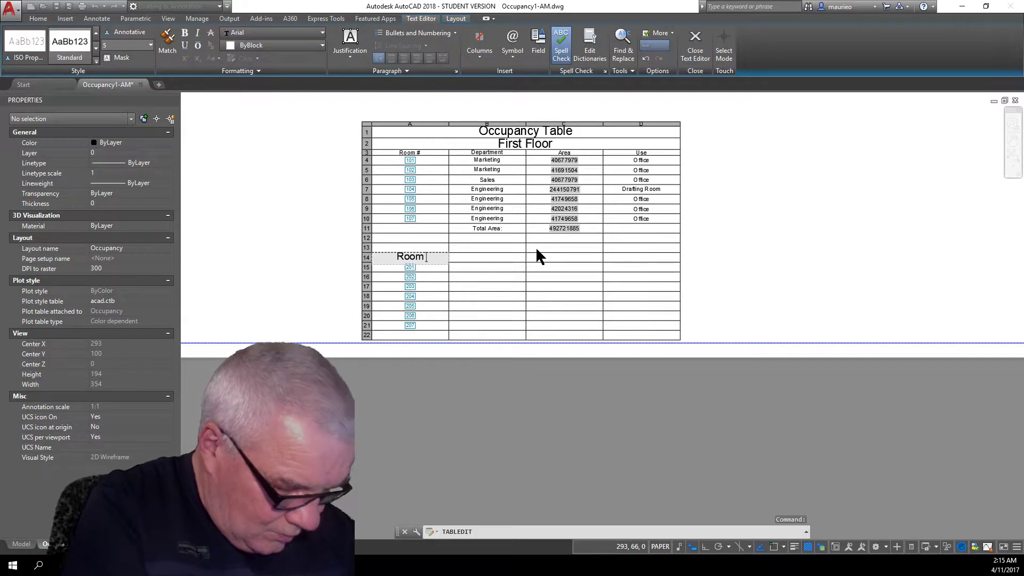
pyautogui.write(' #')
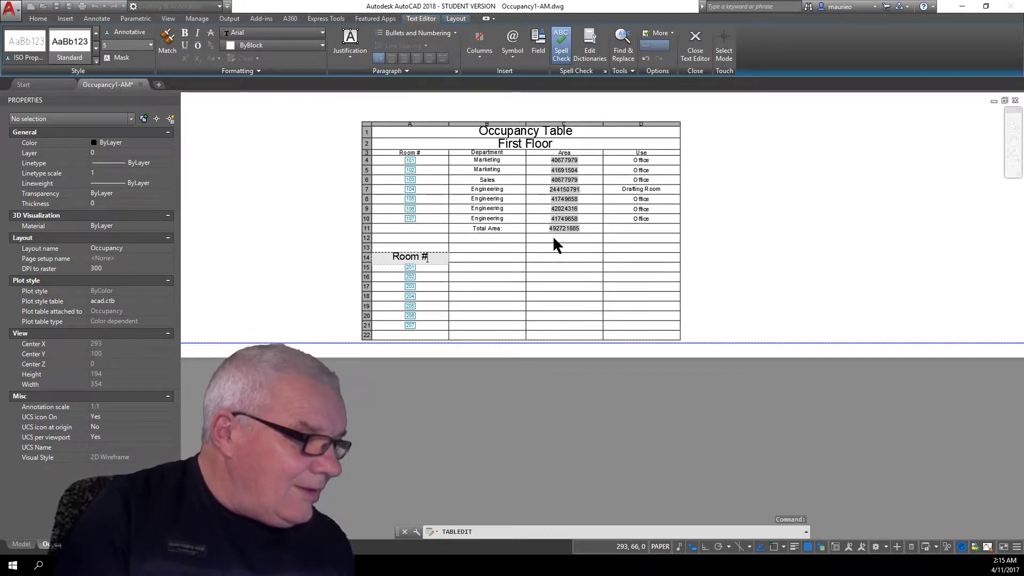
# - Enter the column heading "Department" in cell B14, beside the lower "Room #" heading
pyautogui.click(489, 265)
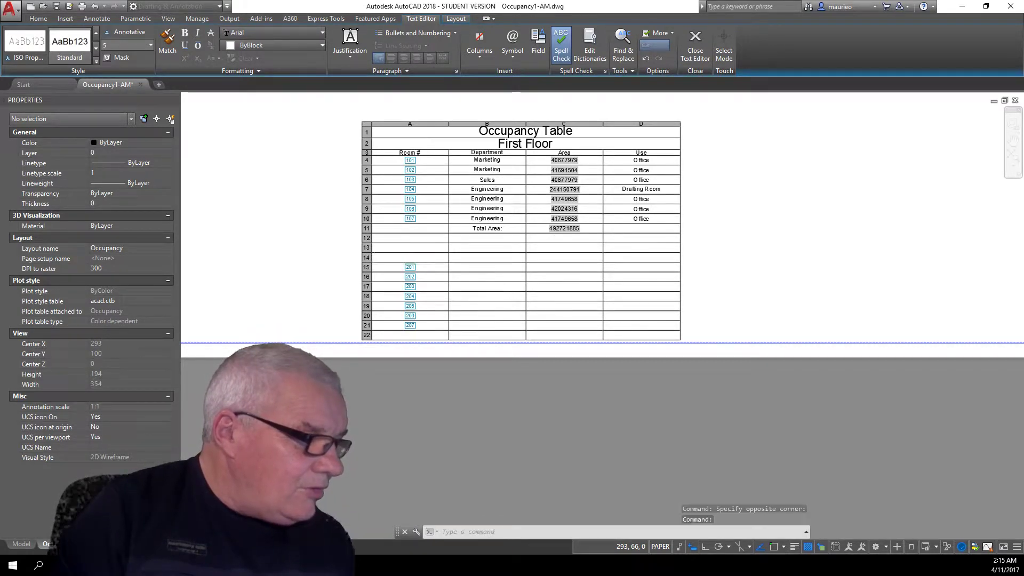
pyautogui.click(492, 253)
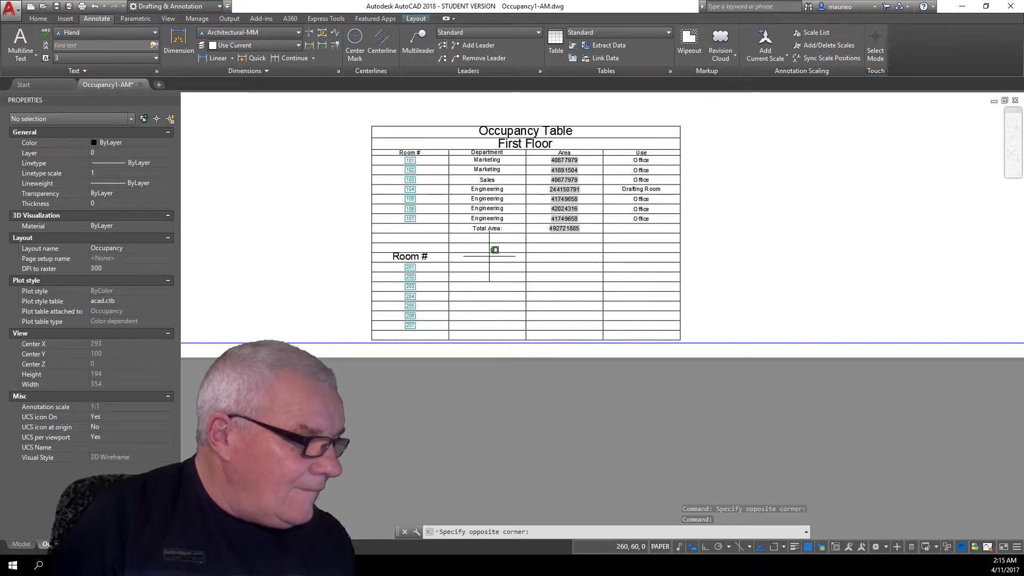
pyautogui.click(490, 258)
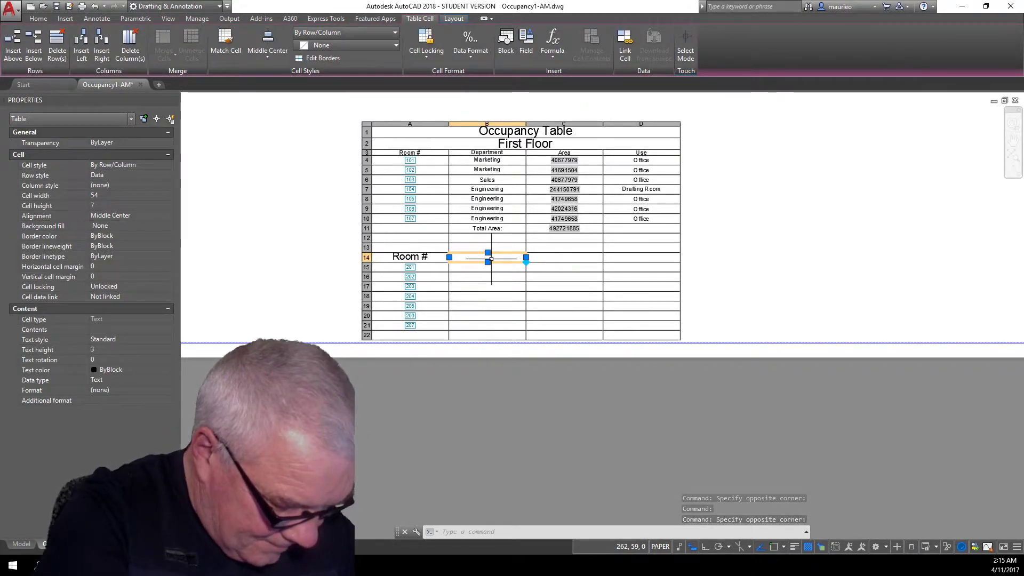
pyautogui.doubleClick(491, 257)
pyautogui.write('Dept')
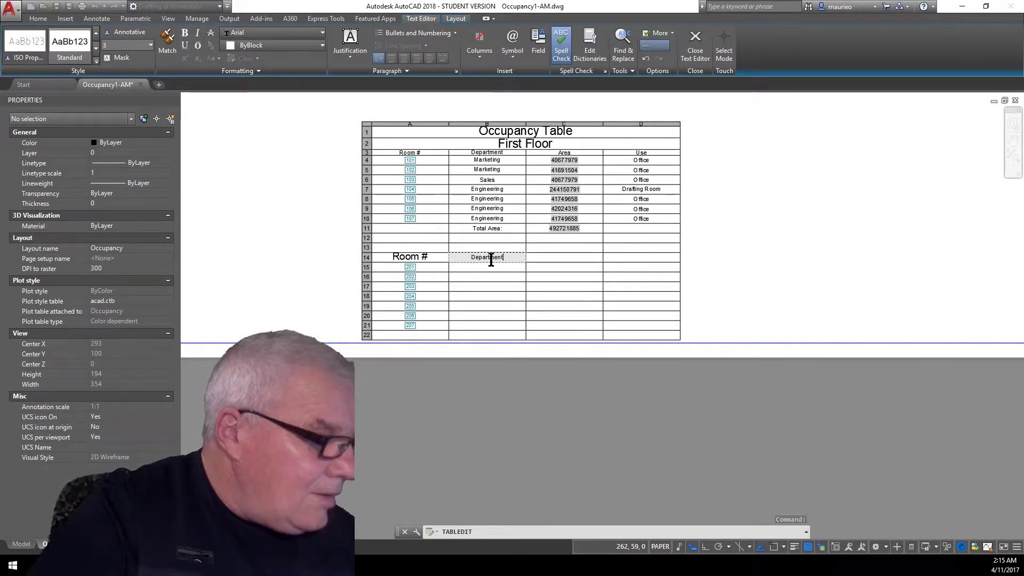
pyautogui.click(525, 296)
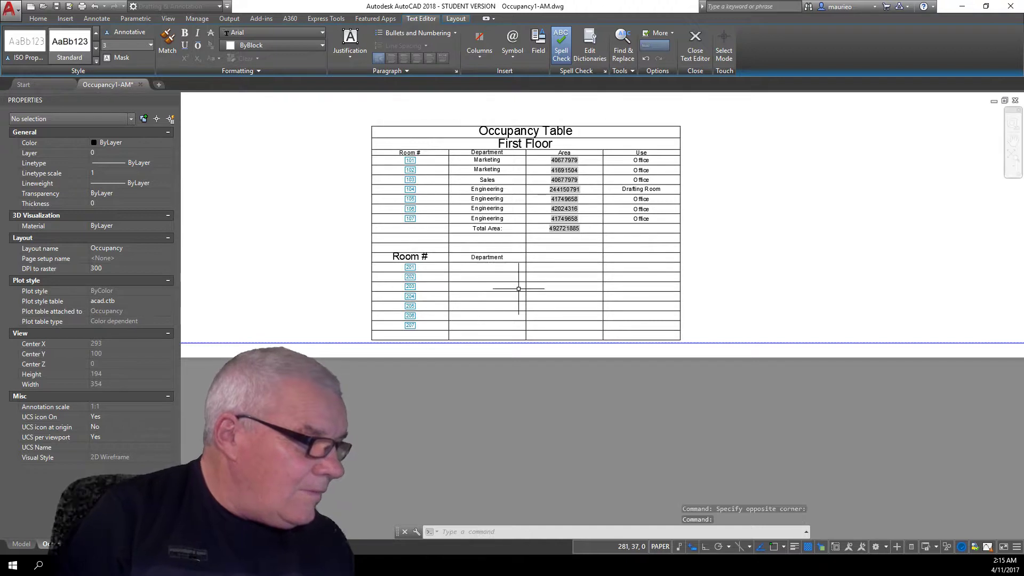
pyautogui.click(476, 257)
pyautogui.press('Escape')
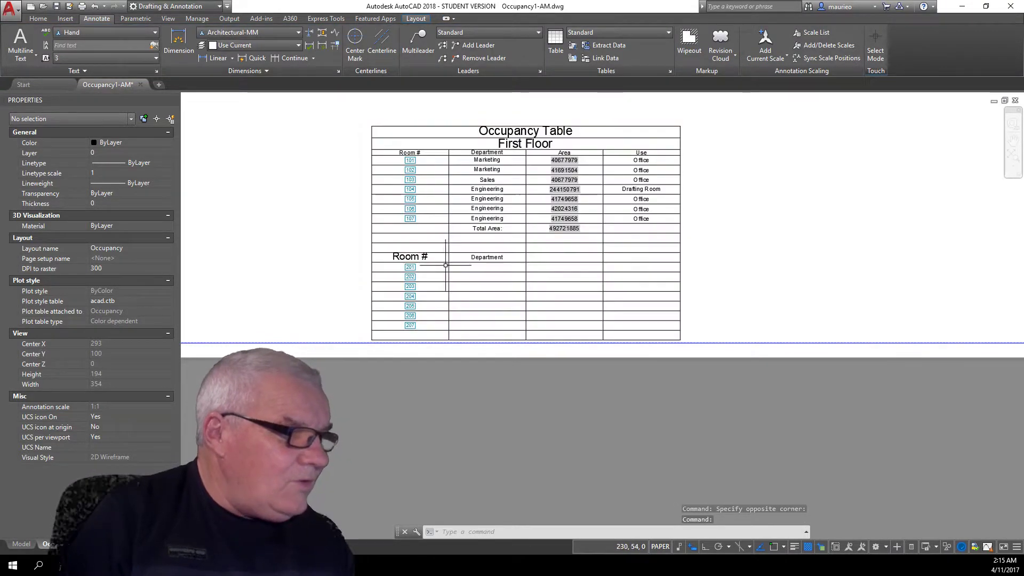
pyautogui.click(433, 255)
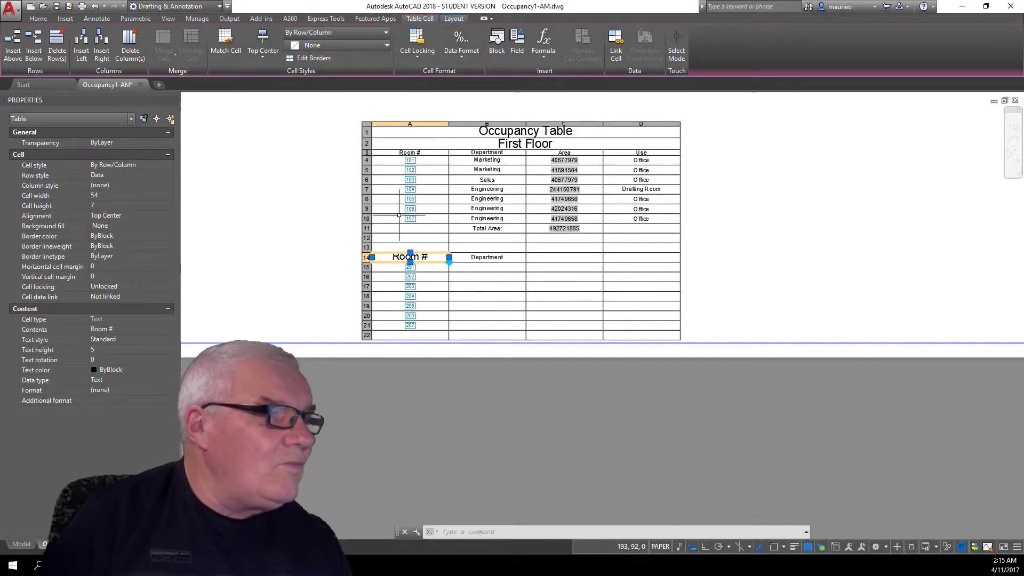
pyautogui.click(559, 395)
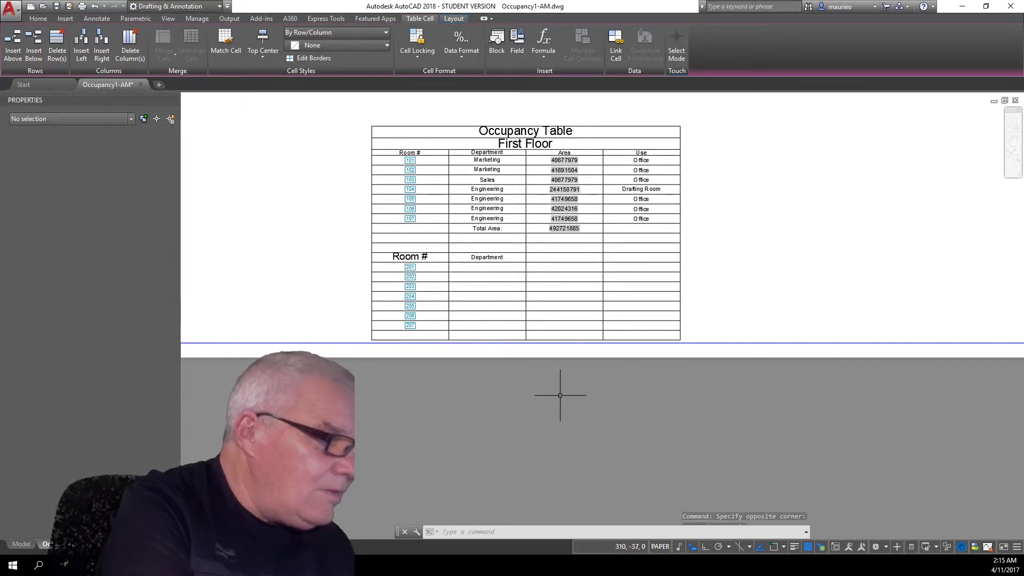
pyautogui.press('Escape')
pyautogui.press('Escape')
pyautogui.click(558, 256)
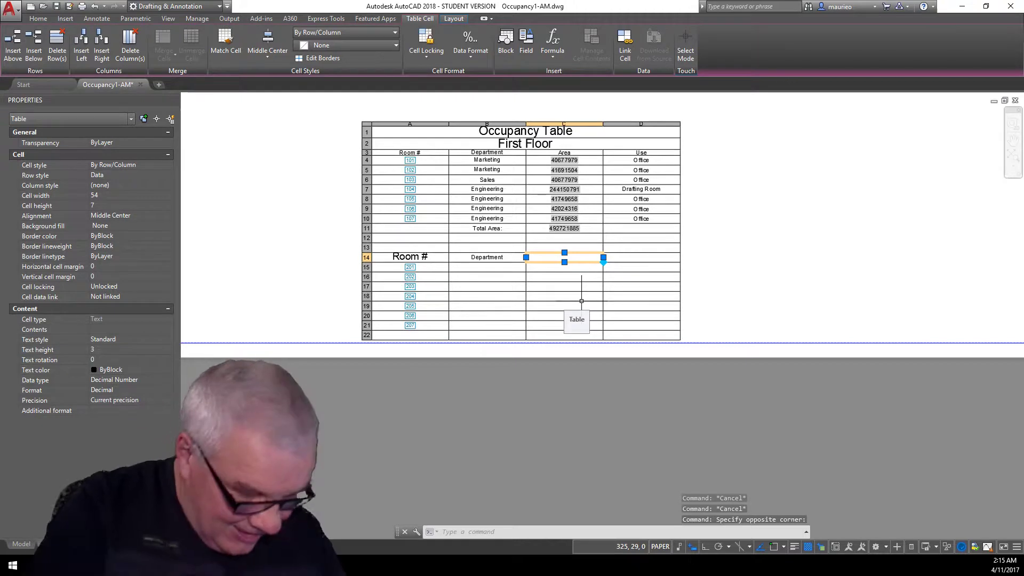
pyautogui.write('Area')
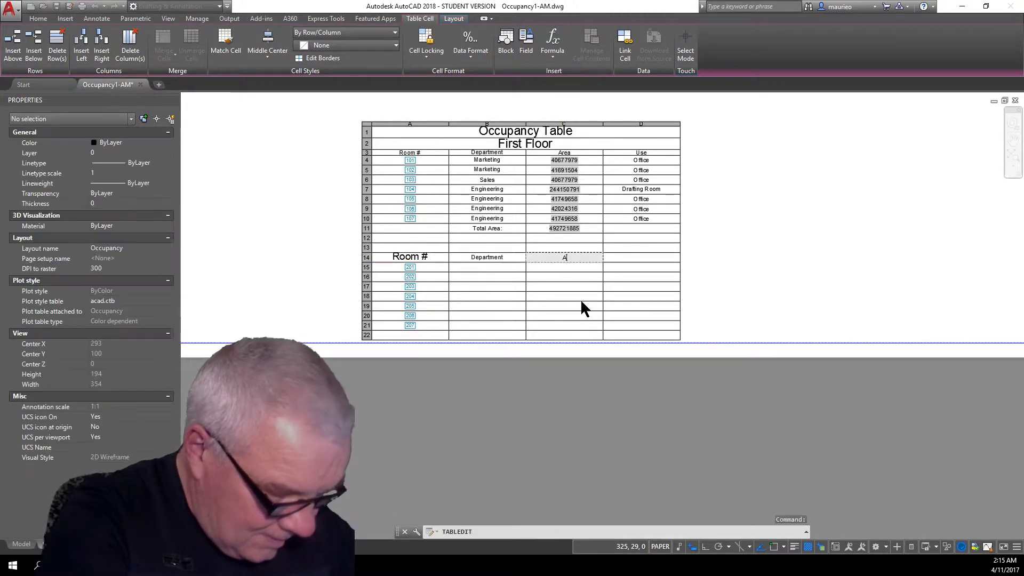
pyautogui.click(639, 257)
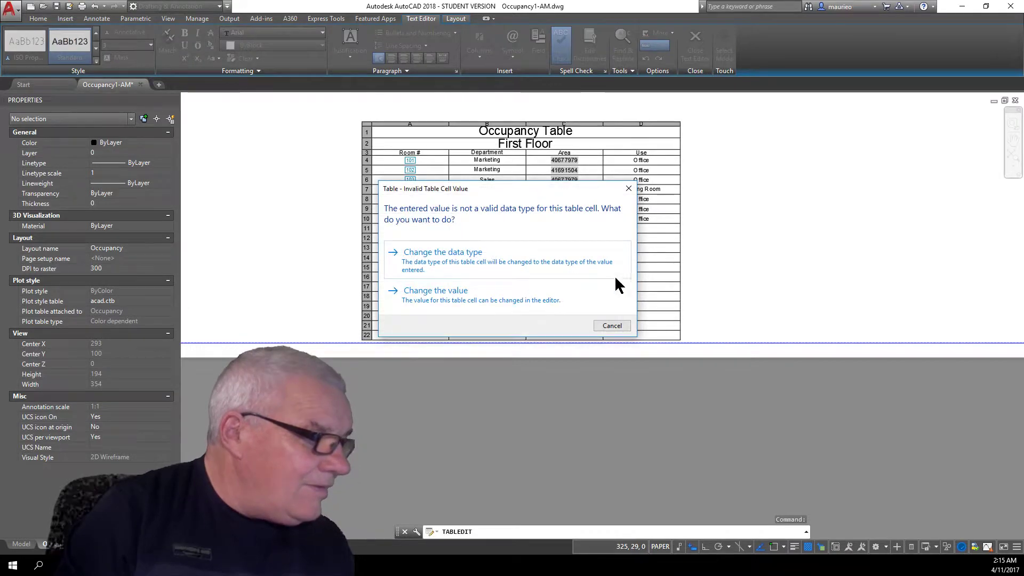
pyautogui.click(609, 324)
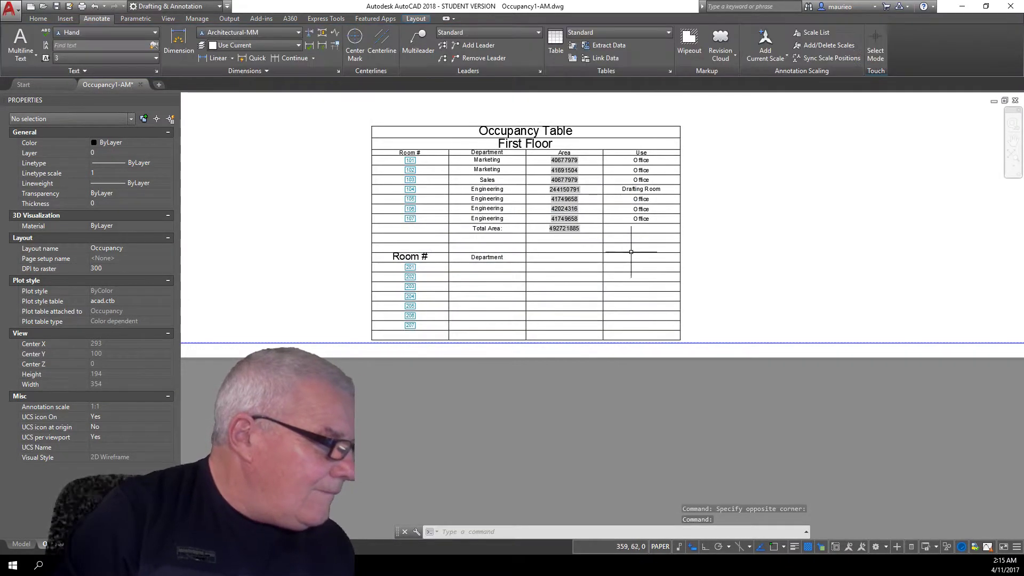
# - Enter the column heading "Area" in cell C14 and change the cell's data type to accept the text
pyautogui.click(591, 260)
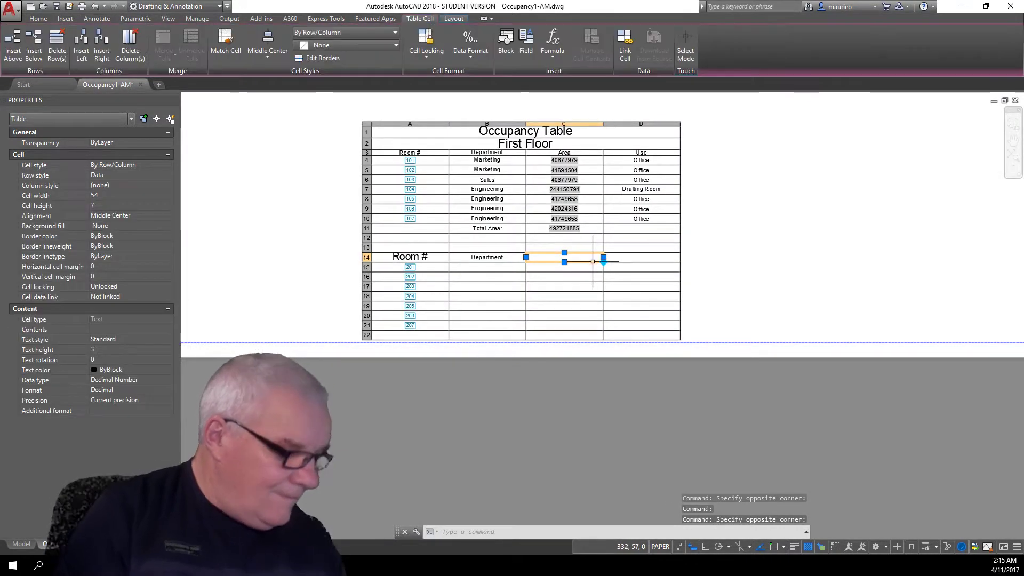
pyautogui.write('A')
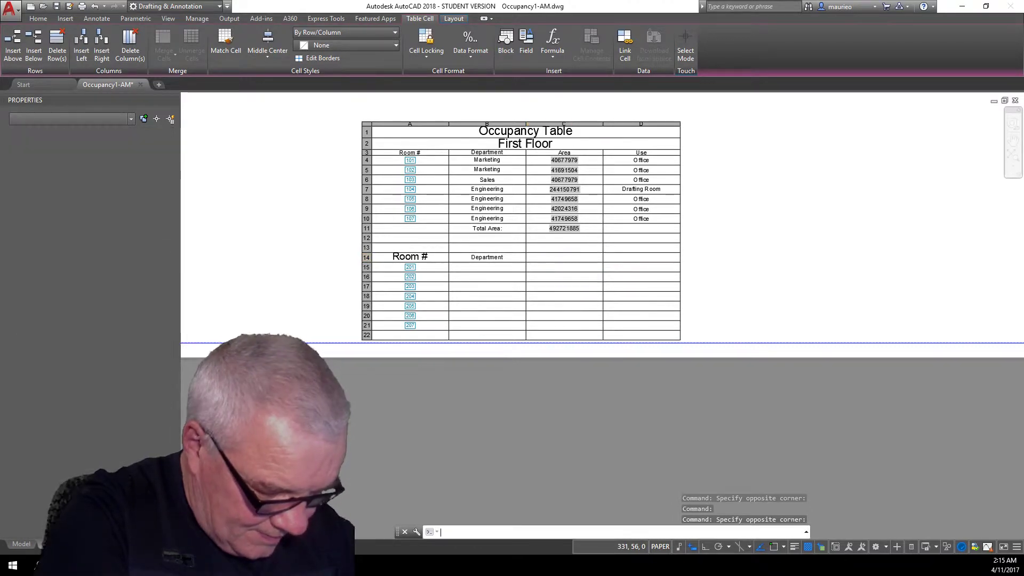
pyautogui.write('rea')
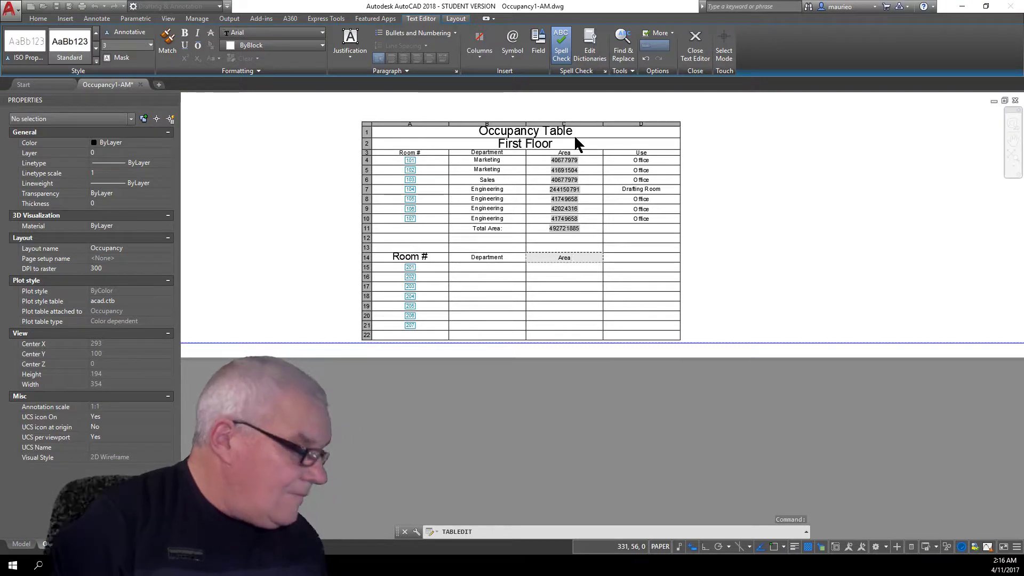
pyautogui.press('Return')
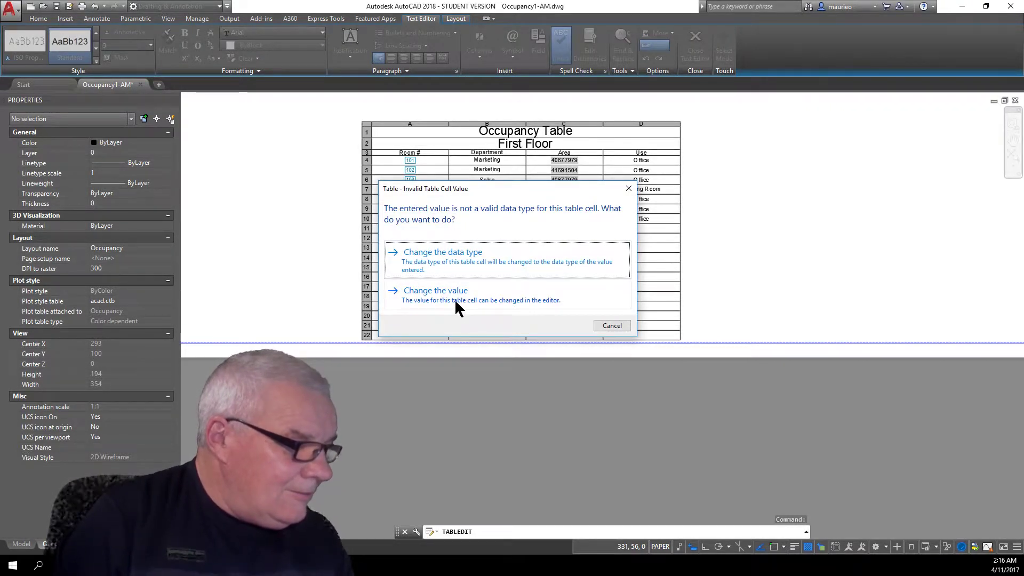
pyautogui.click(440, 263)
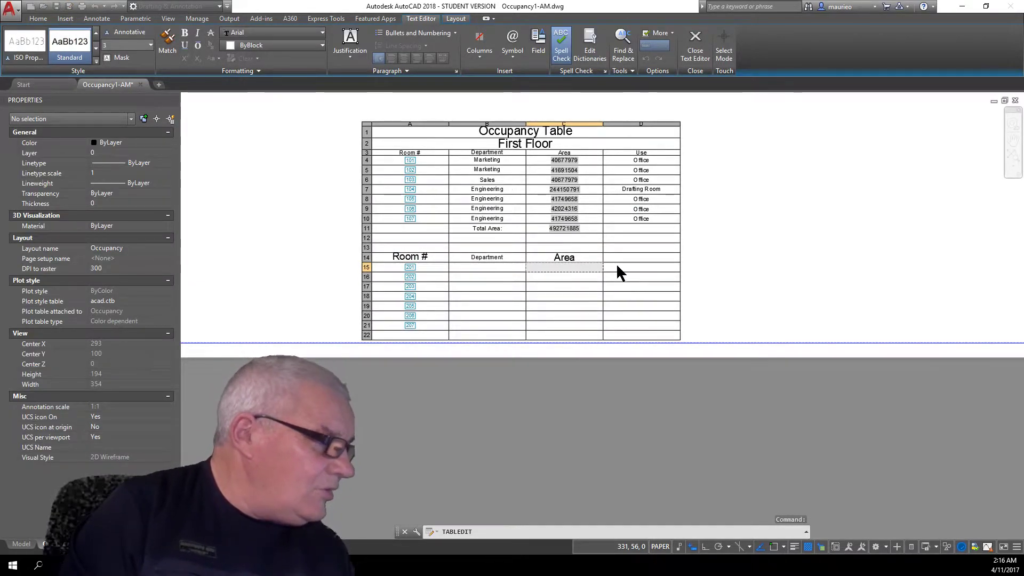
# - Enter the column heading "Use" in cell D14 and finish editing the heading row
pyautogui.click(635, 256)
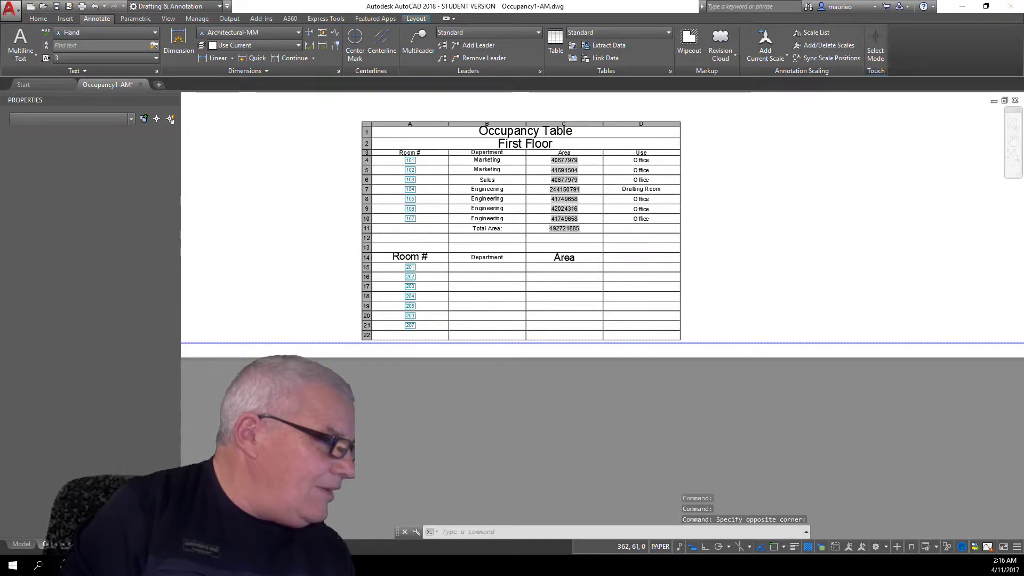
pyautogui.doubleClick(635, 256)
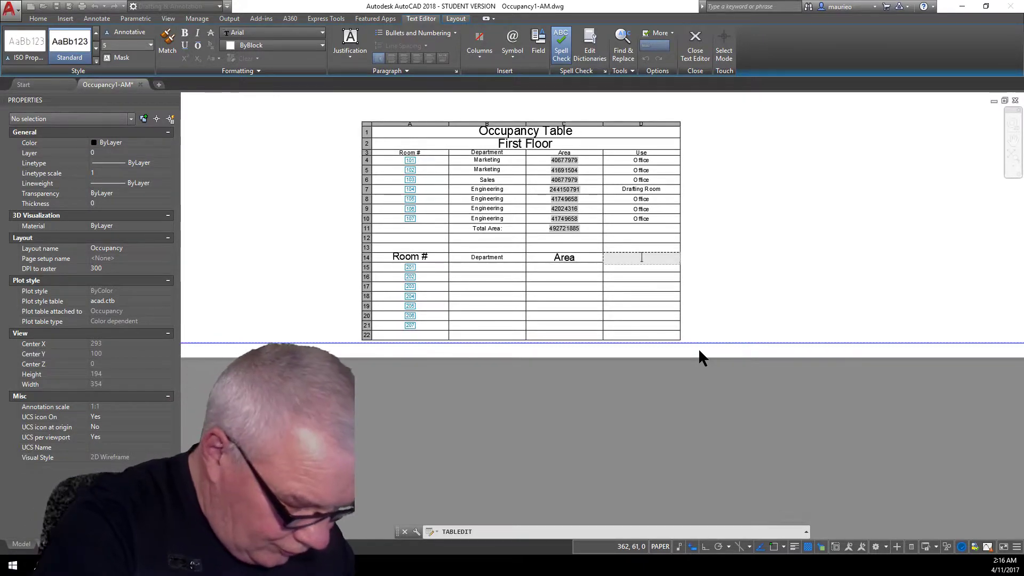
pyautogui.write('Use')
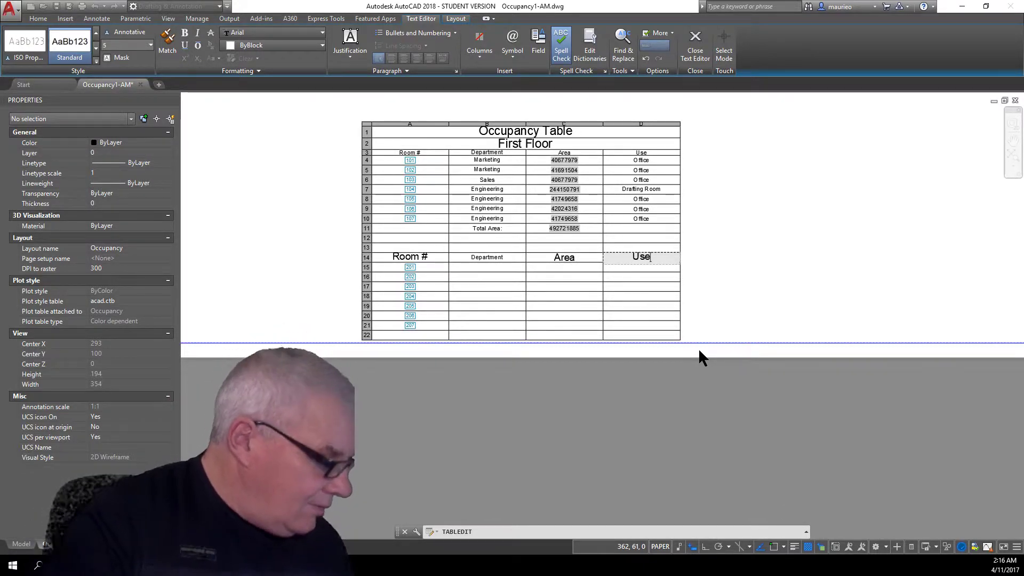
pyautogui.press('Return')
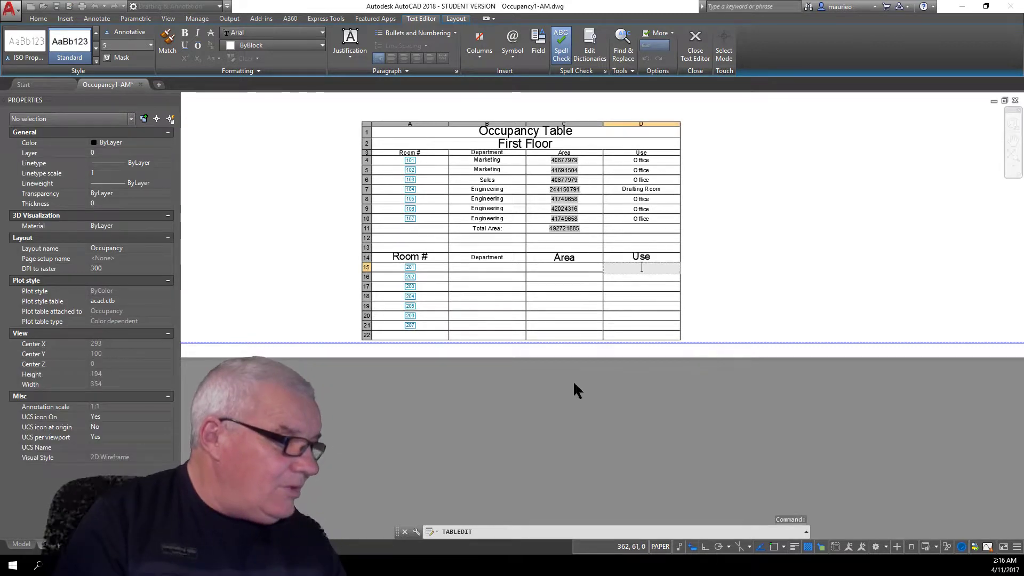
pyautogui.press('Escape')
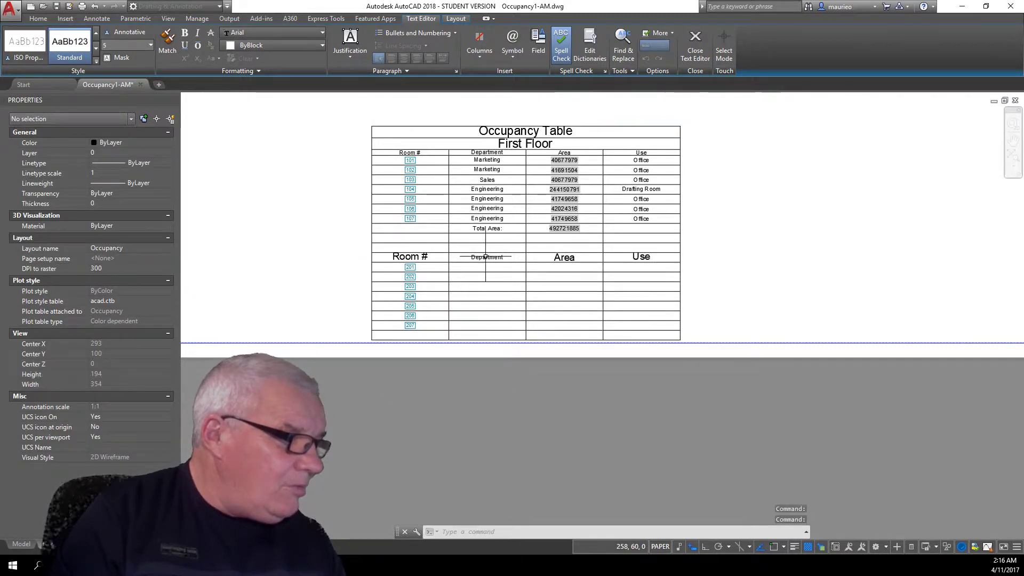
pyautogui.click(423, 256)
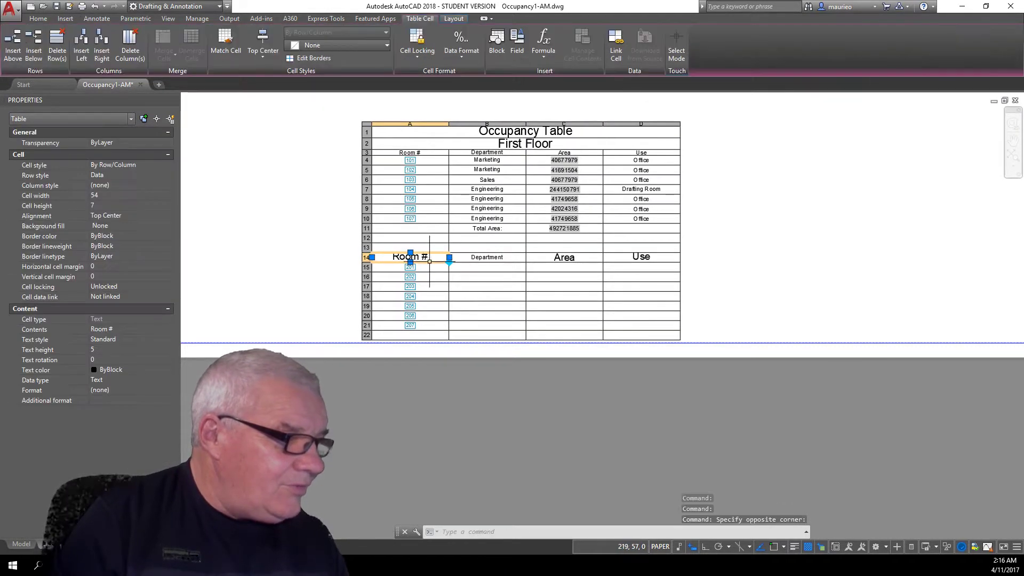
pyautogui.press('Escape')
pyautogui.press('Escape')
pyautogui.press('Escape')
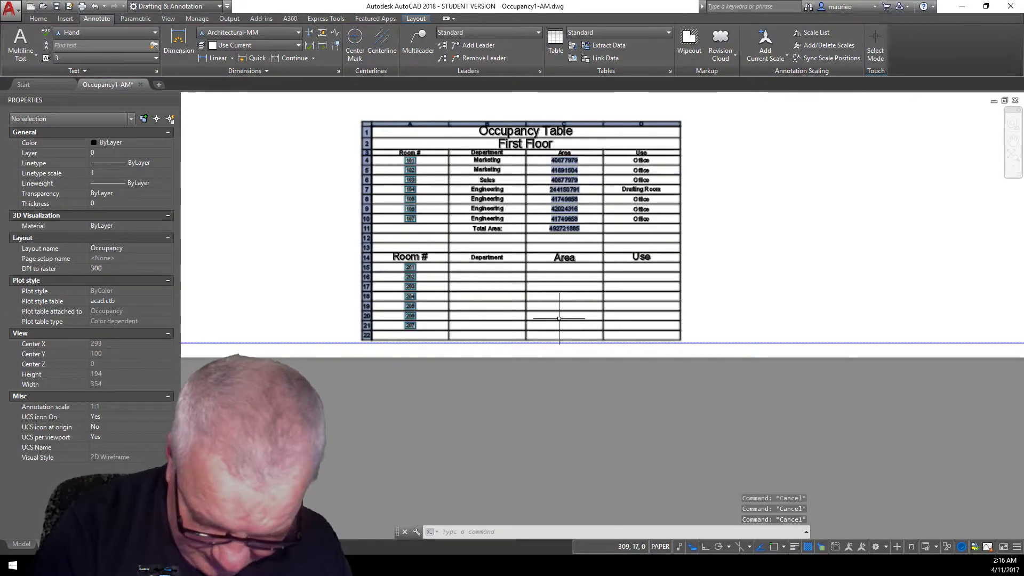
# - Enter "Engineering" as the department for room 201 in cell B15
pyautogui.click(483, 267)
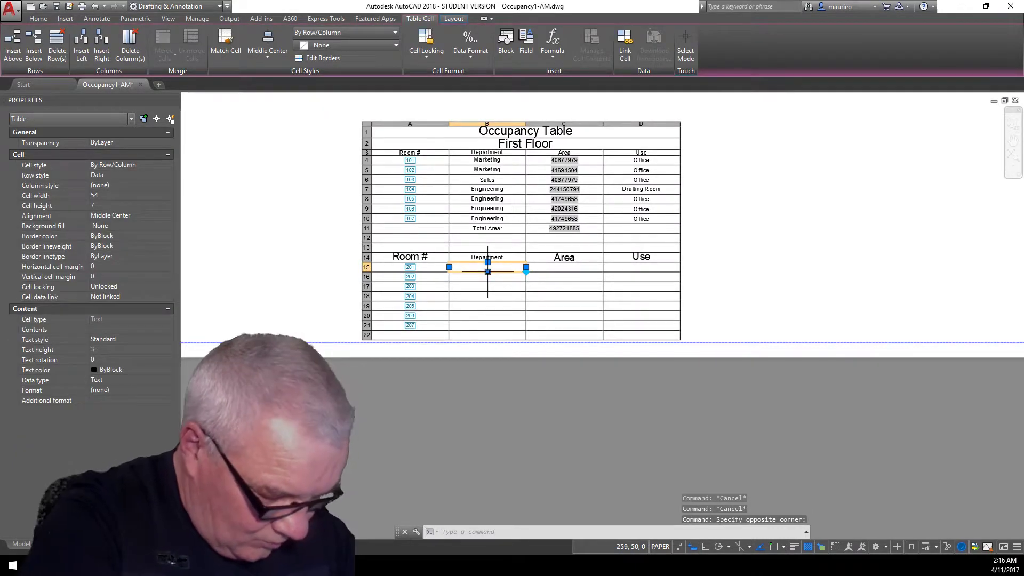
pyautogui.write('Eng')
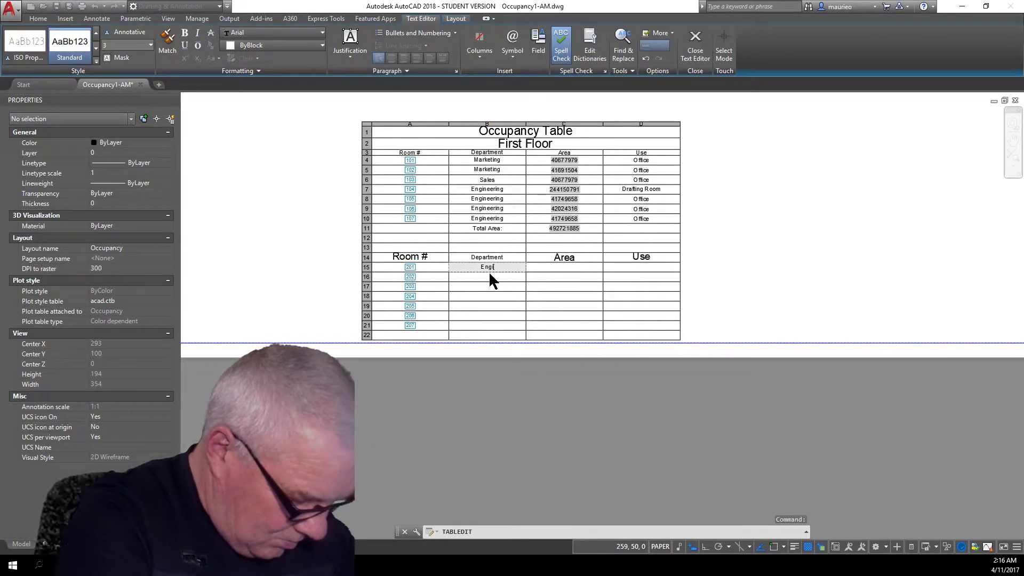
pyautogui.write('ineering')
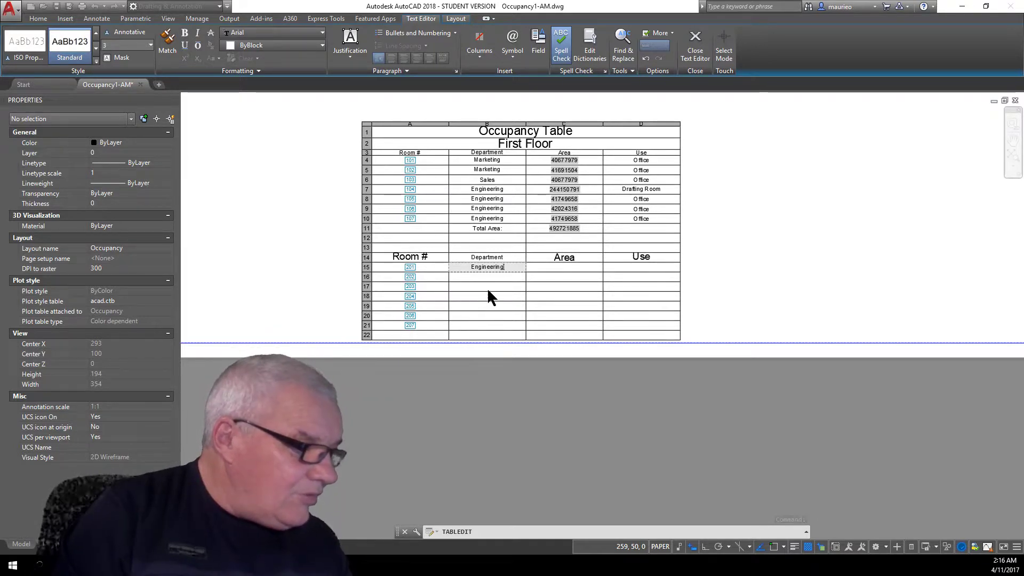
pyautogui.click(487, 287)
# - AutoFill the "Engineering" entry from cell B15 down through B21 for rooms 202 to 207
pyautogui.click(501, 266)
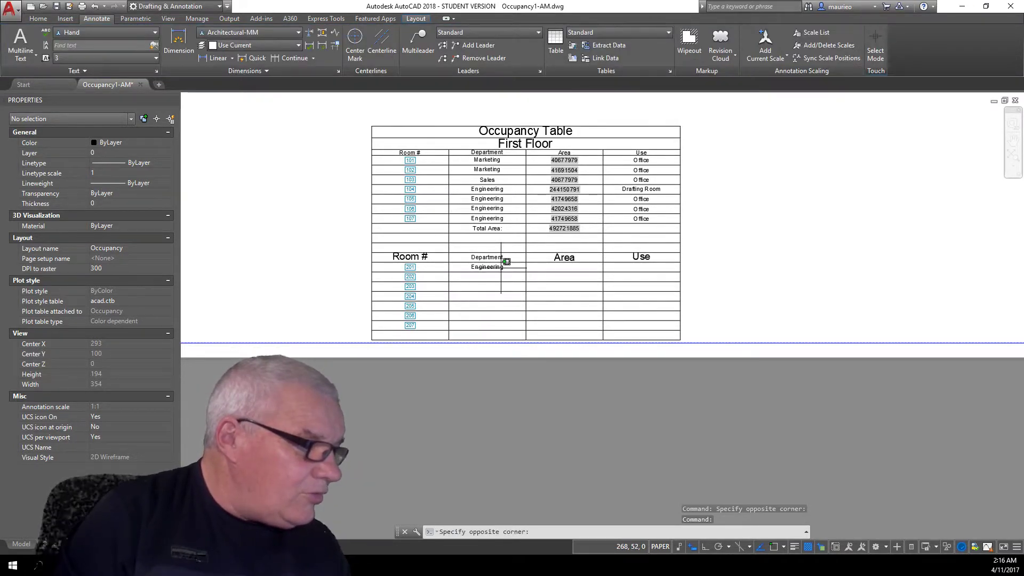
pyautogui.click(505, 261)
pyautogui.click(525, 268)
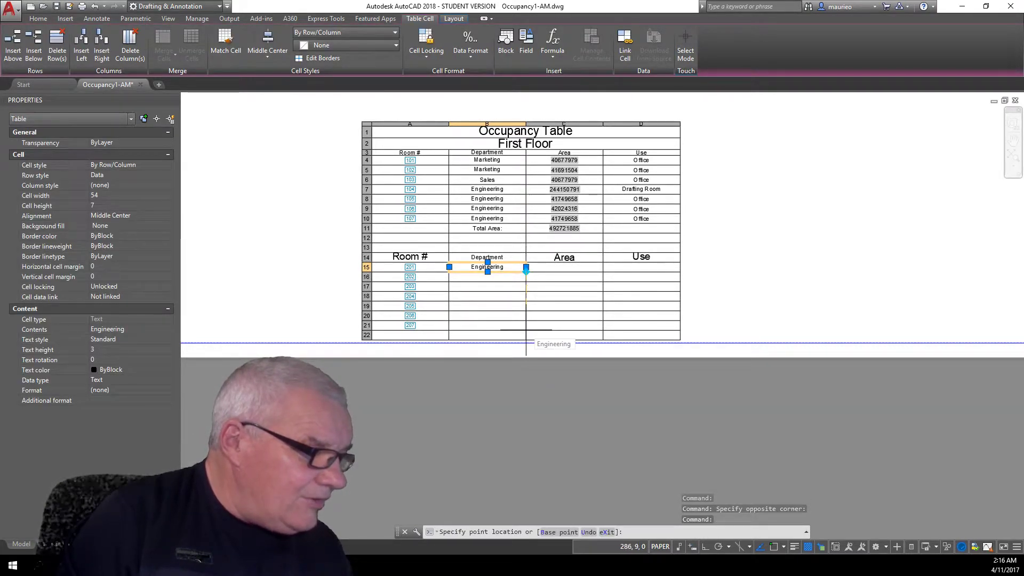
pyautogui.click(528, 330)
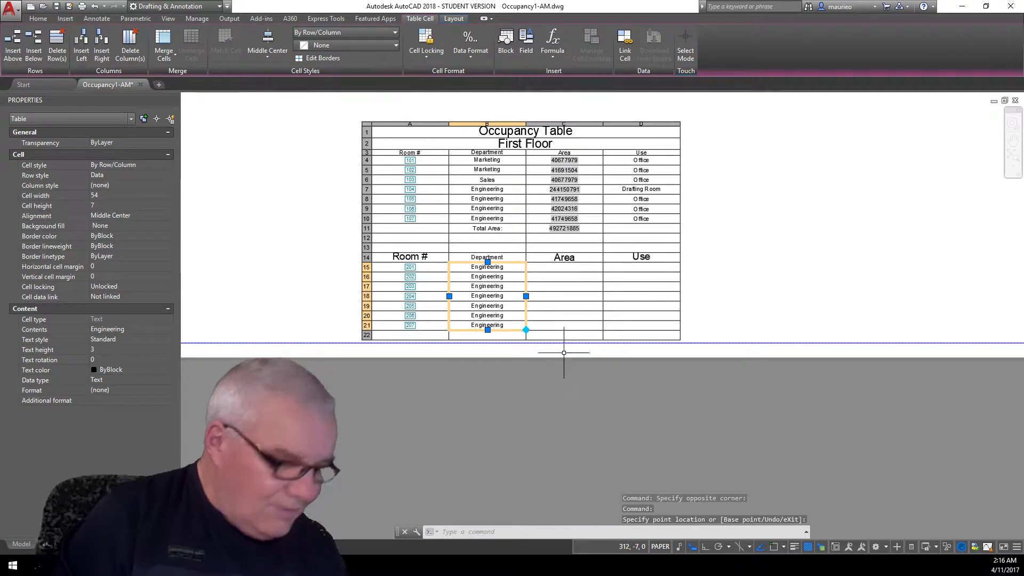
# - Enter the label "Total Area" in cell B22, below the room 207 department entry
pyautogui.click(492, 335)
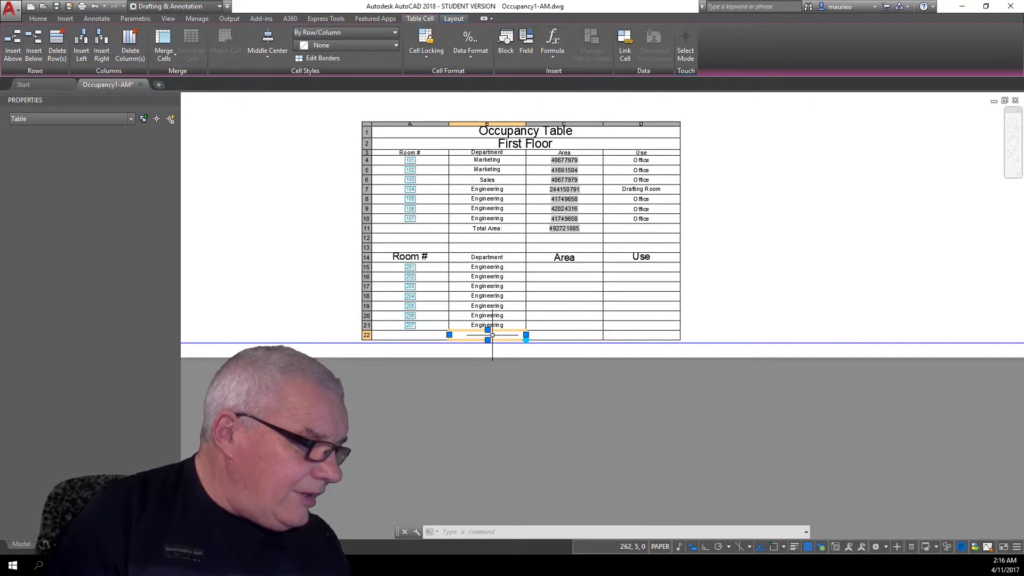
pyautogui.write('T')
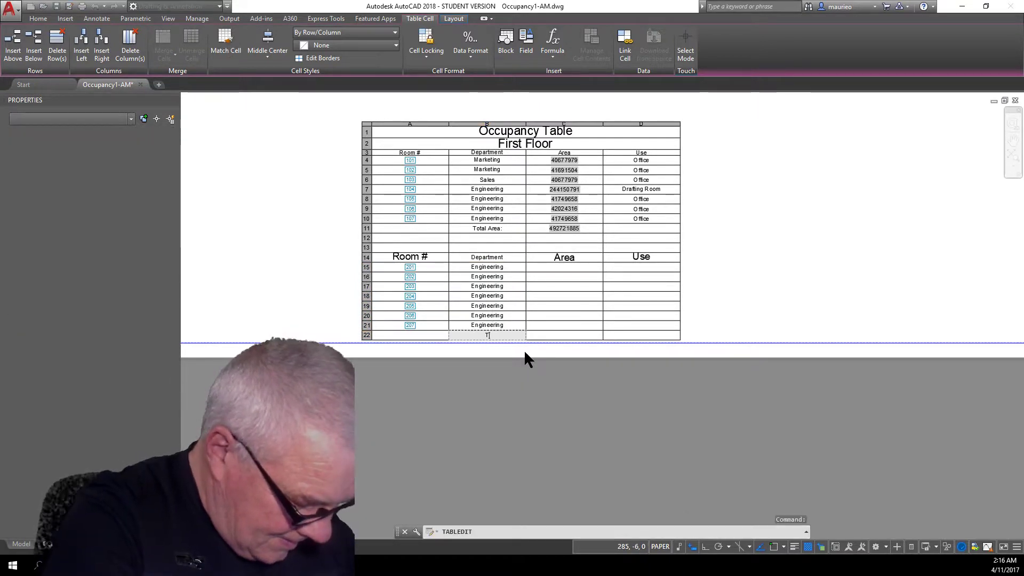
pyautogui.write('otal ')
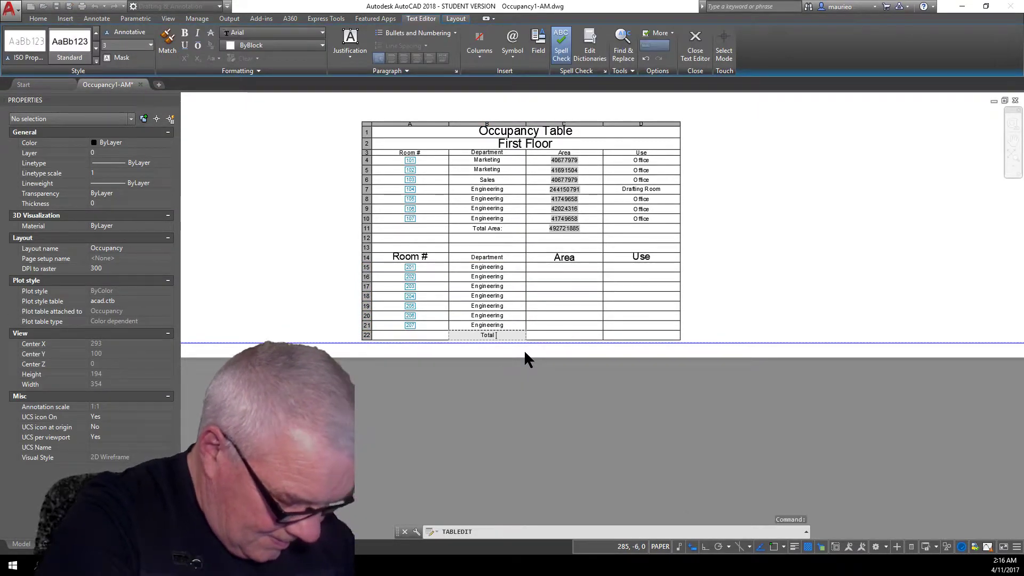
pyautogui.write('Area')
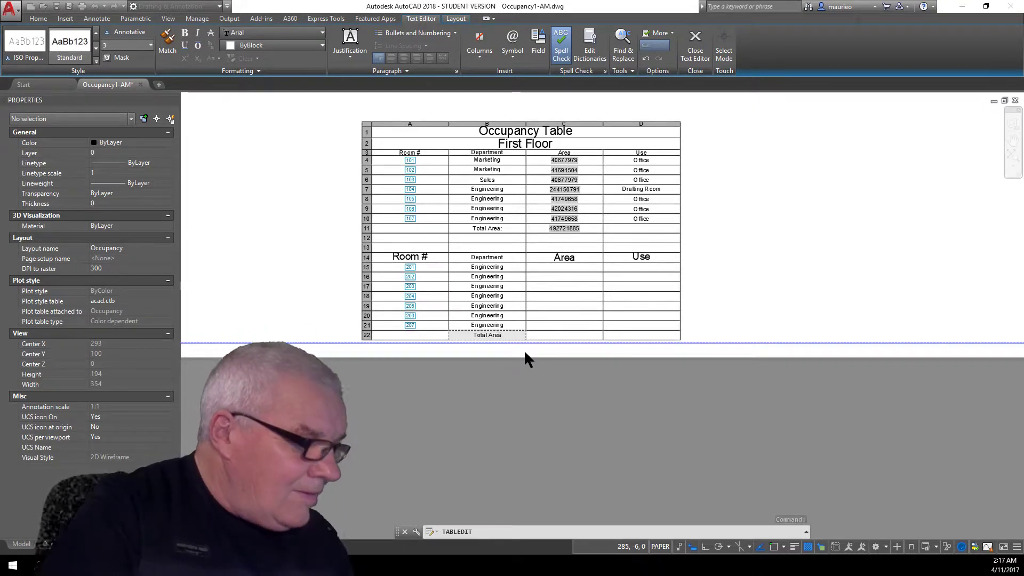
pyautogui.click(554, 347)
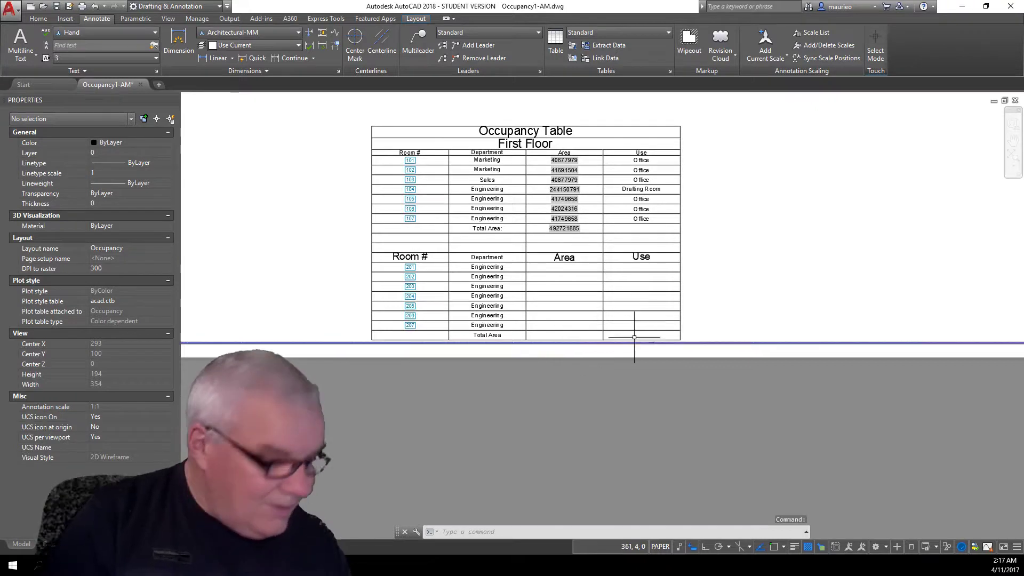
# - Enter "Office" as the use for room 201 in cell D15
pyautogui.click(643, 270)
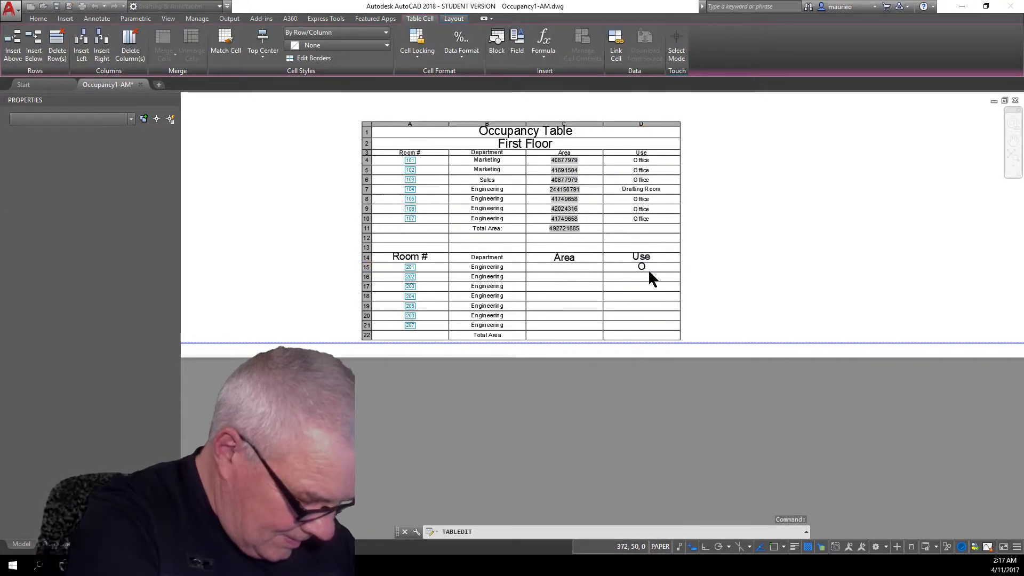
pyautogui.write('Office')
pyautogui.press('Return')
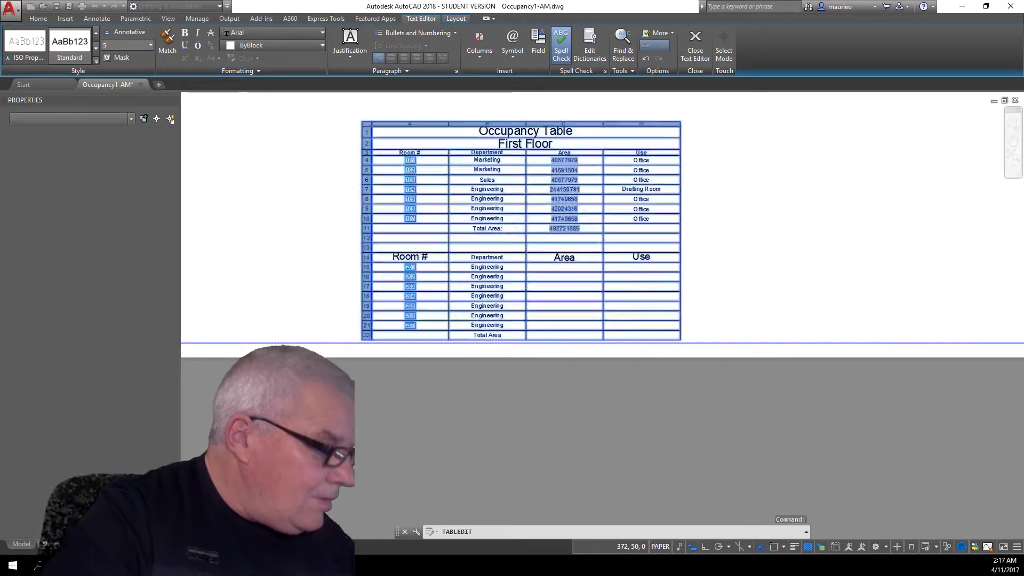
pyautogui.click(649, 277)
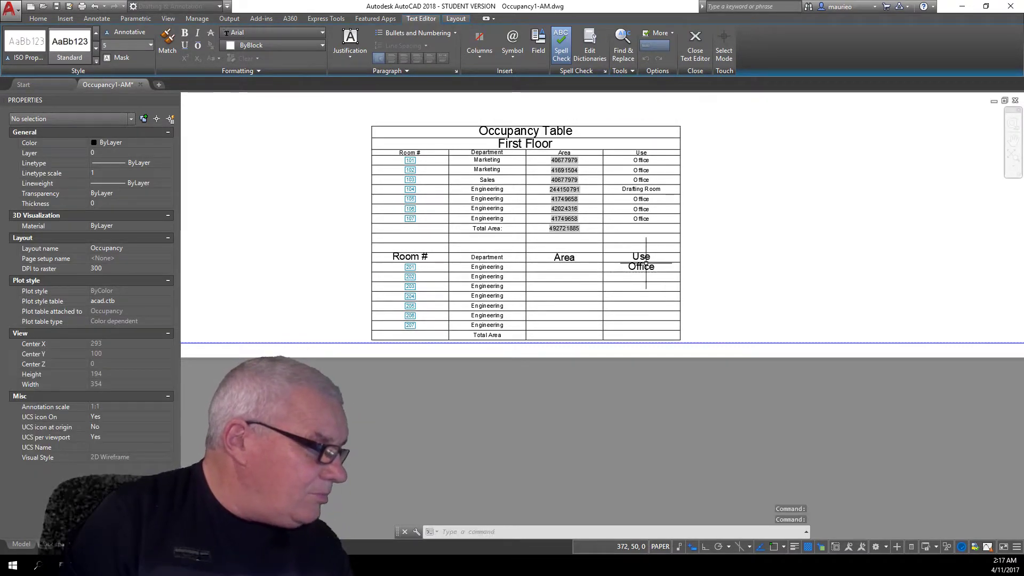
# - AutoFill the "Office" entry from cell D15 down through D22 and deselect the table
pyautogui.click(676, 274)
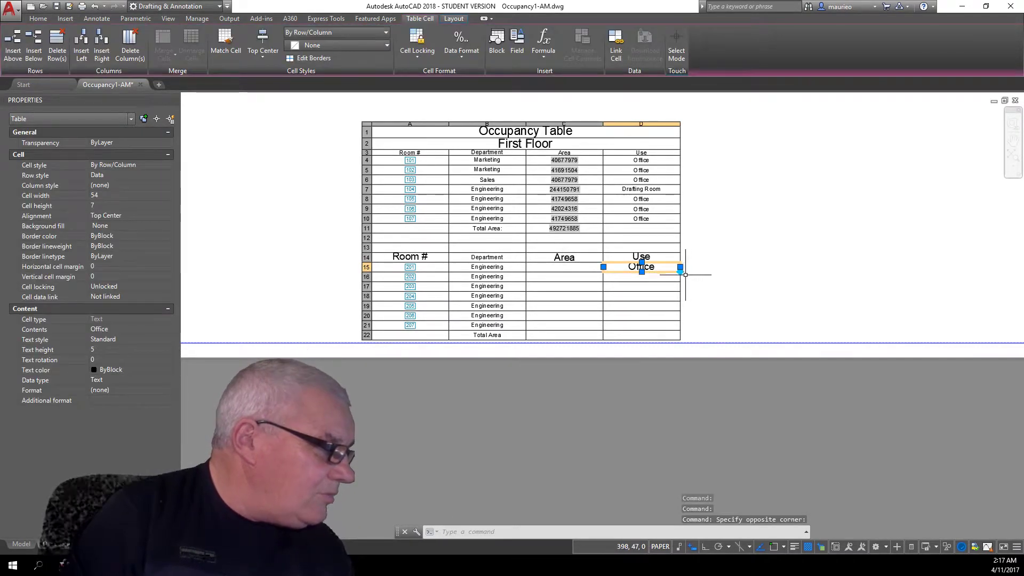
pyautogui.click(681, 270)
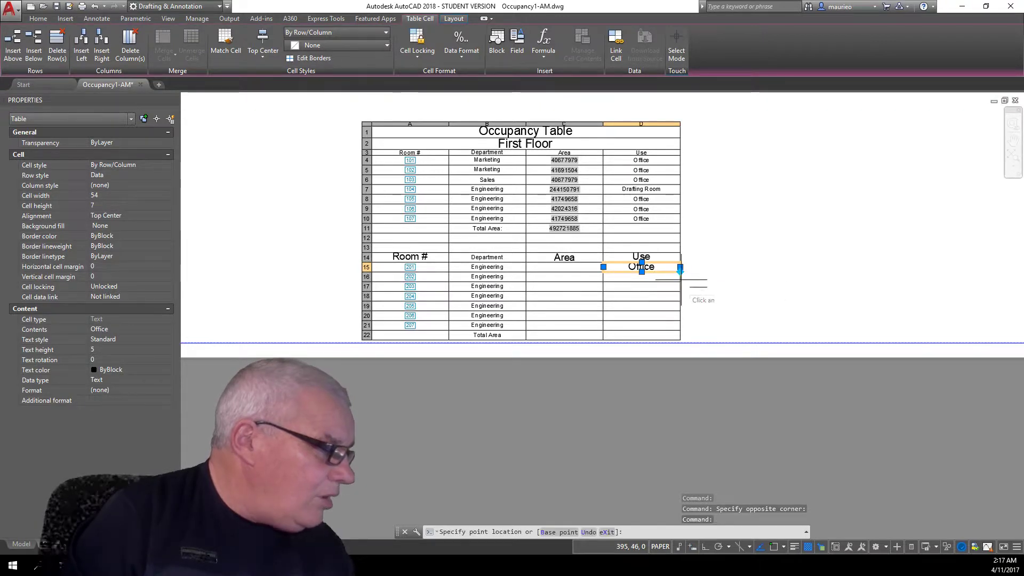
pyautogui.click(679, 340)
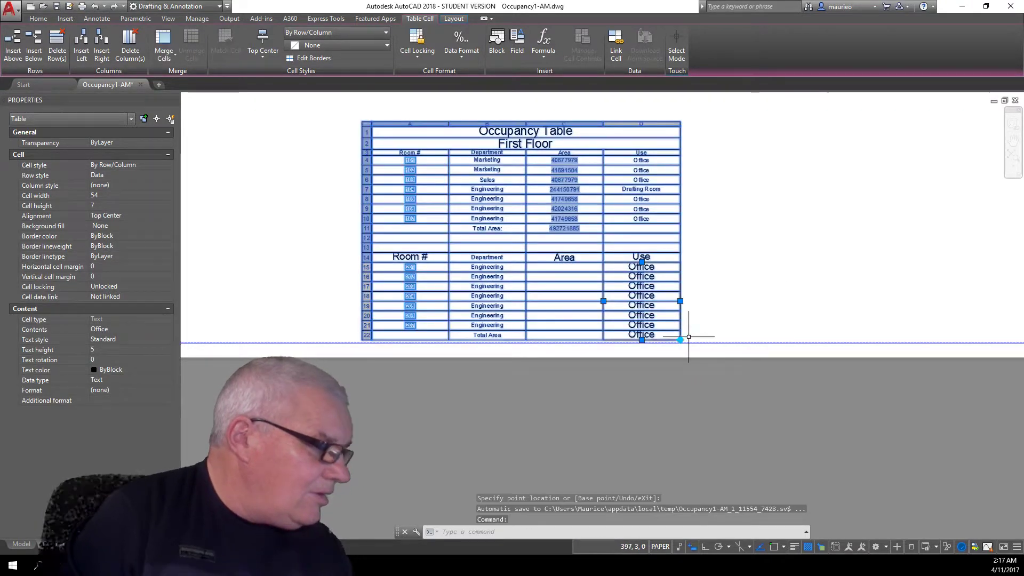
pyautogui.click(714, 306)
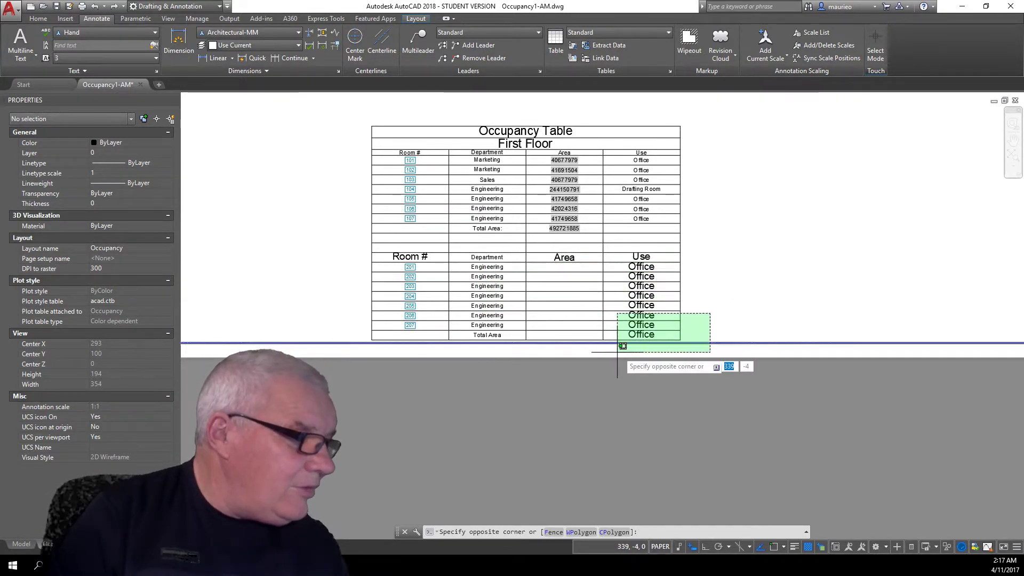
pyautogui.press('Escape')
pyautogui.press('Escape')
pyautogui.press('Escape')
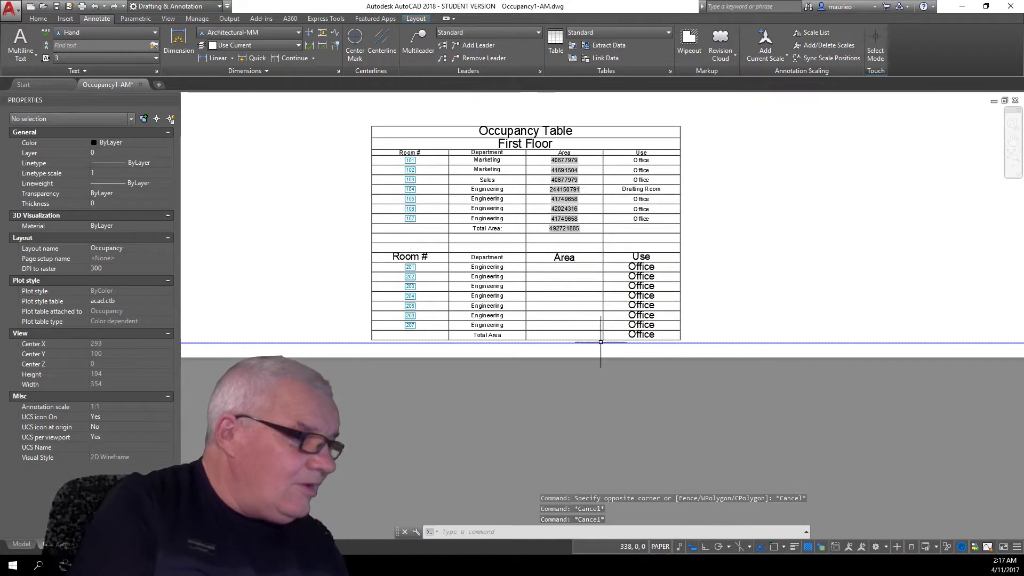
# - Reapply the By Row/Column cell style to the "Room #" heading in cell A14 and deselect the table
pyautogui.click(426, 258)
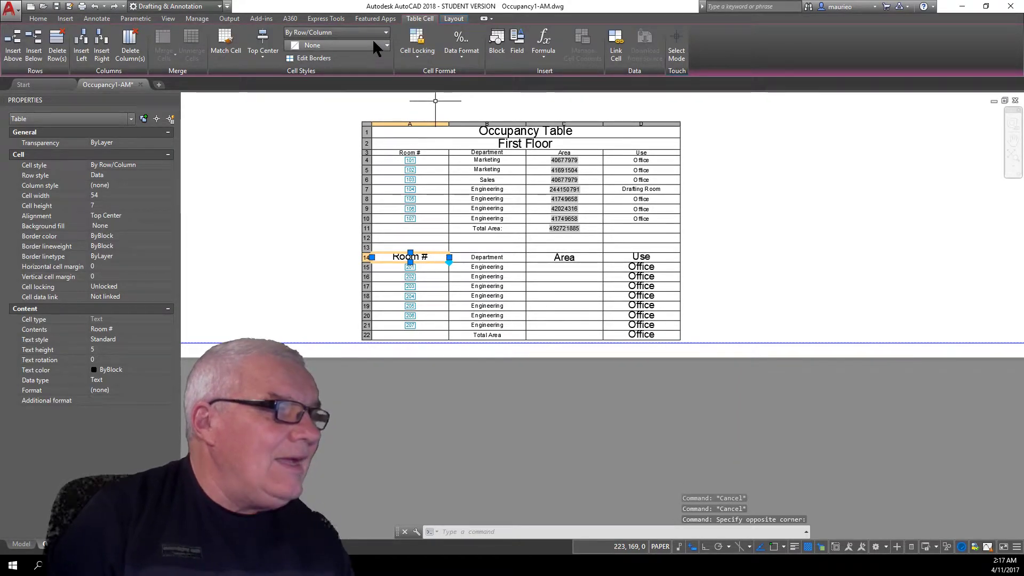
pyautogui.click(384, 32)
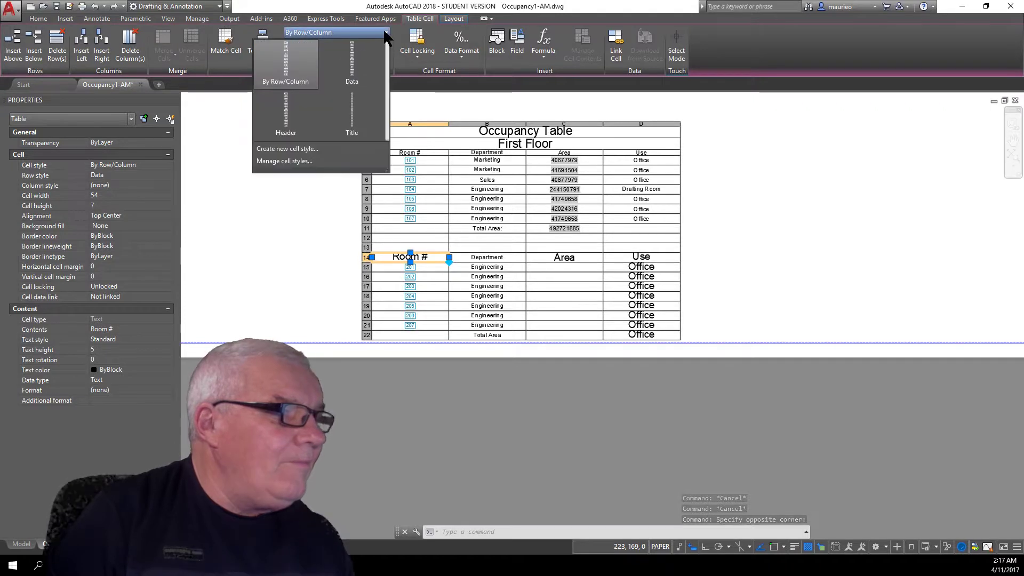
pyautogui.click(282, 60)
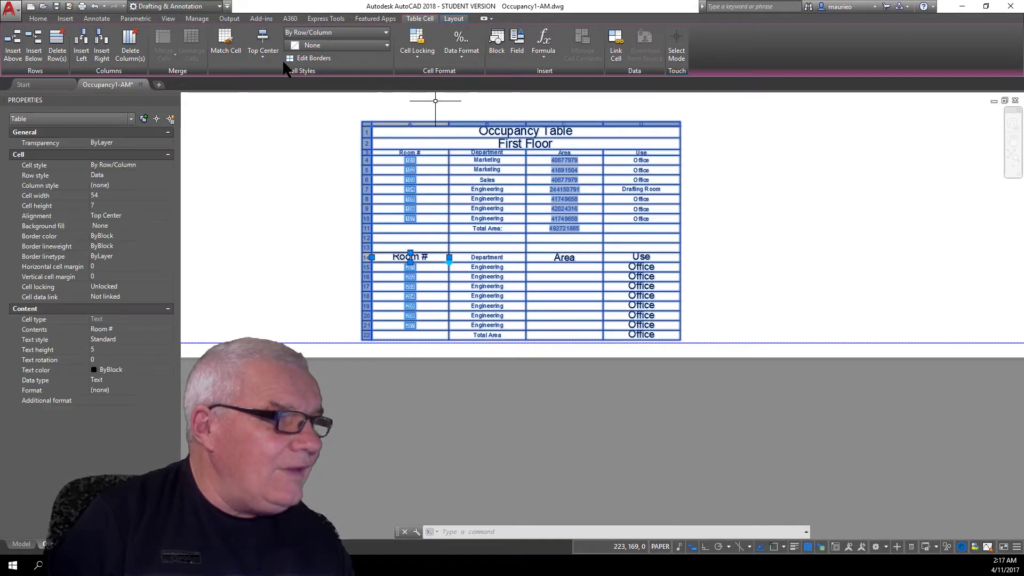
pyautogui.press('Escape')
pyautogui.press('Escape')
pyautogui.press('Escape')
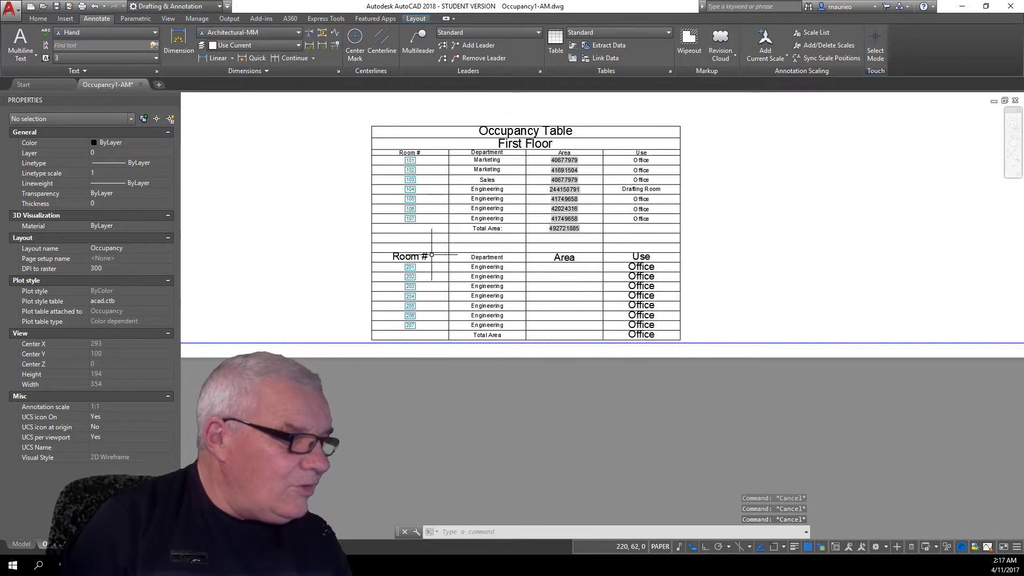
# - Inspect the cell properties of the First Floor "Room #" heading in cell A3
pyautogui.click(423, 152)
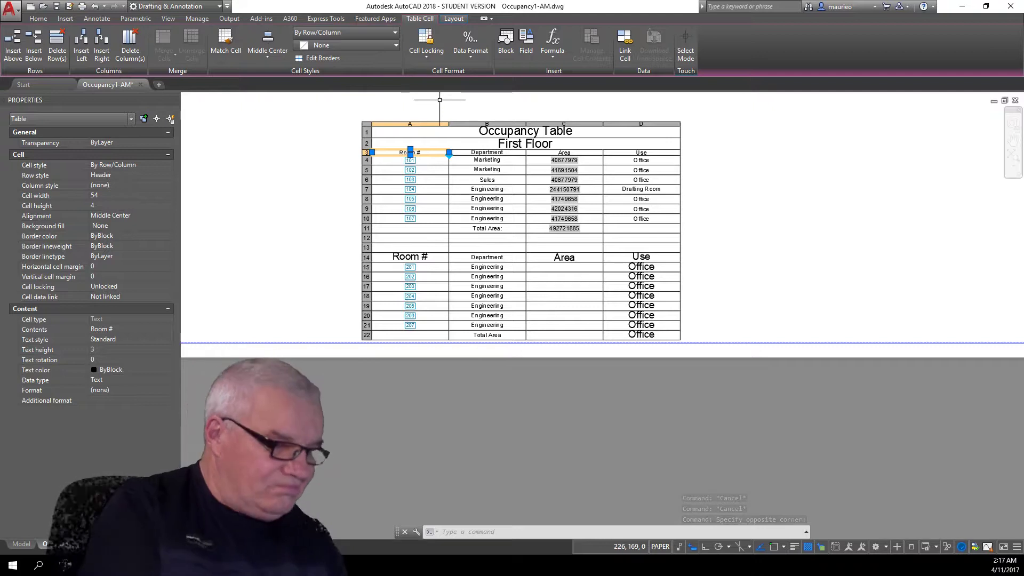
pyautogui.press('Escape')
pyautogui.press('Escape')
pyautogui.press('Escape')
pyautogui.press('Escape')
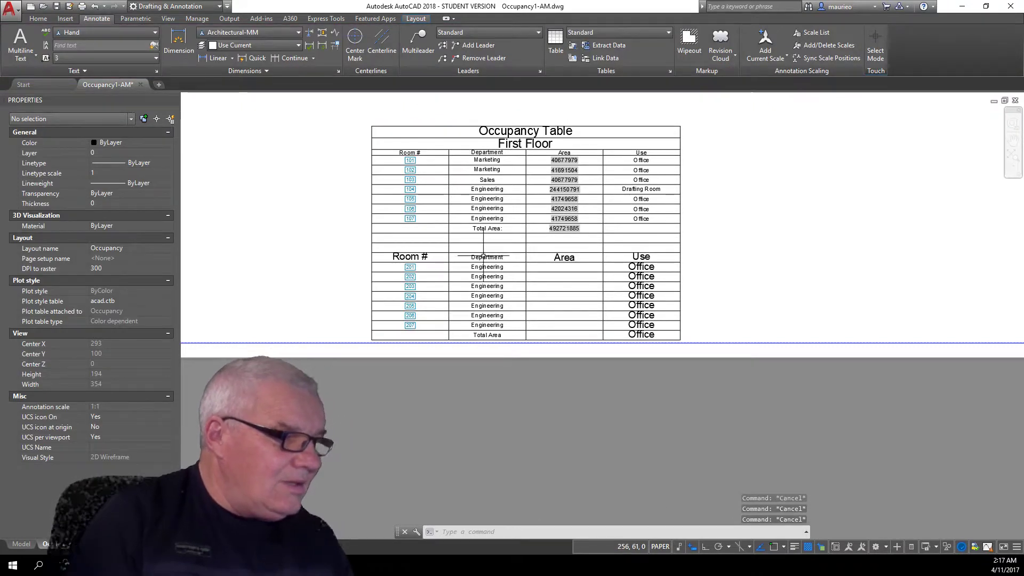
# - Try the Header cell style on the "Room #" heading in cell A14, and restore the By Row/Column style
pyautogui.click(434, 258)
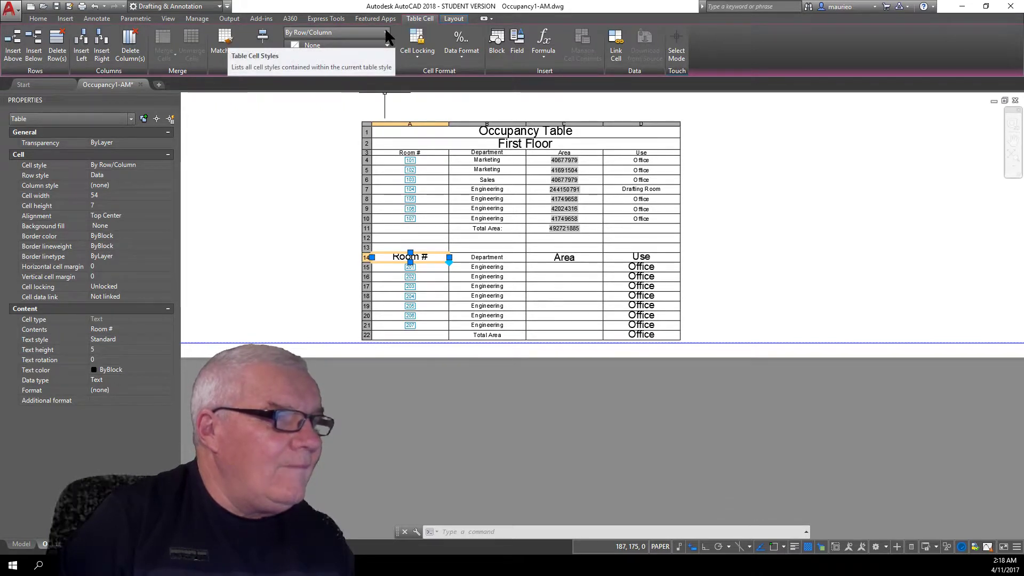
pyautogui.click(385, 32)
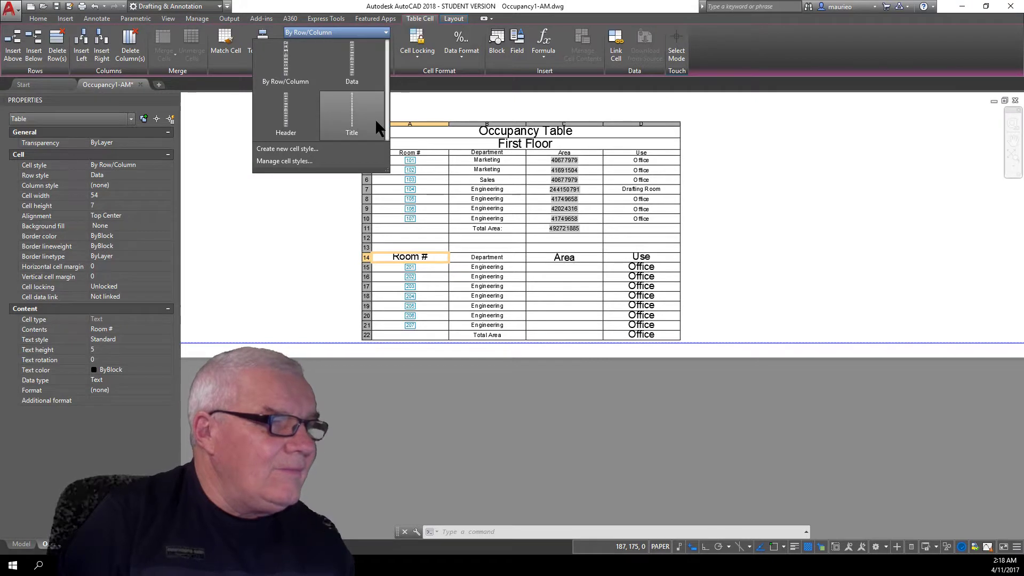
pyautogui.click(283, 123)
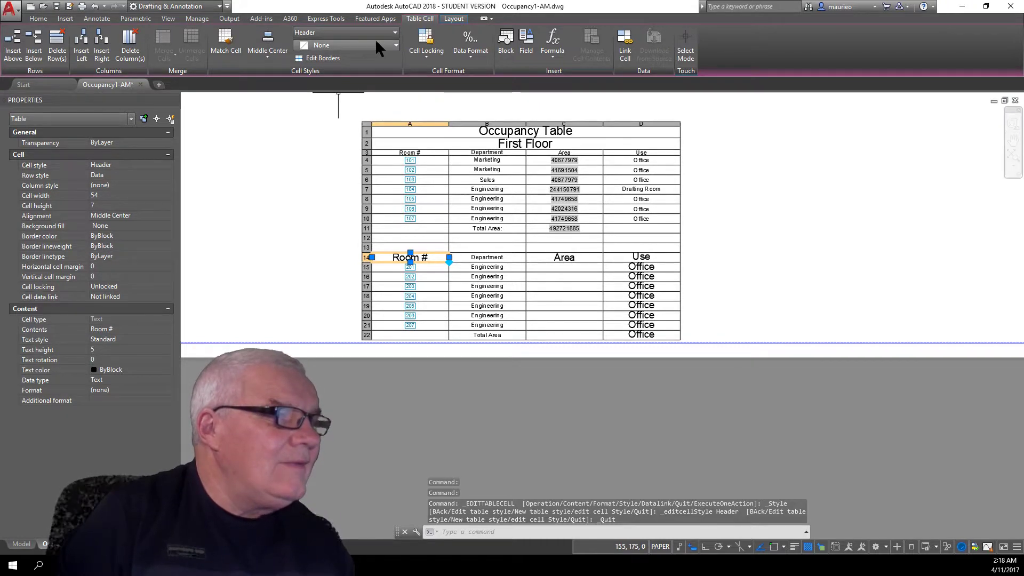
pyautogui.click(394, 33)
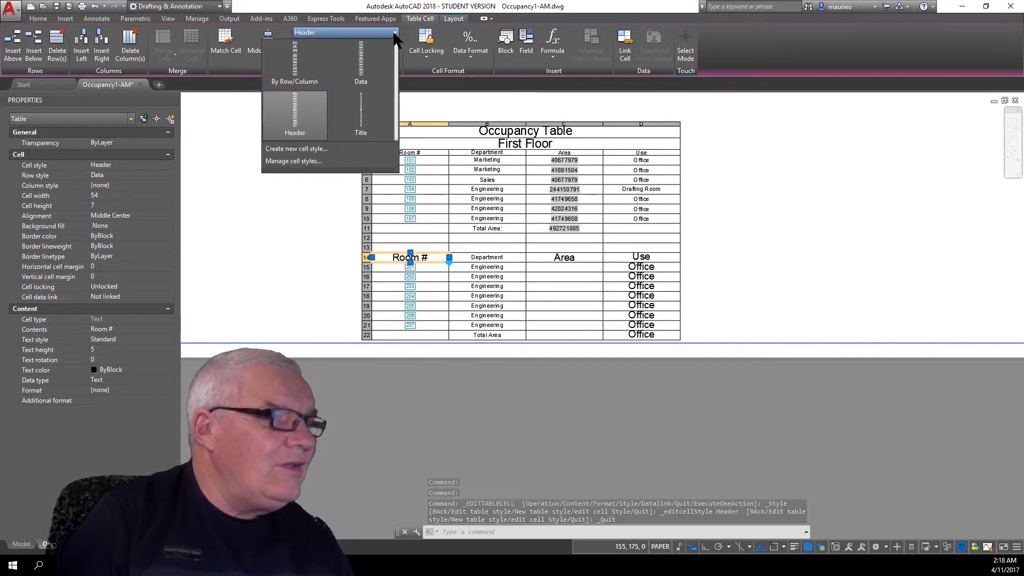
pyautogui.click(292, 63)
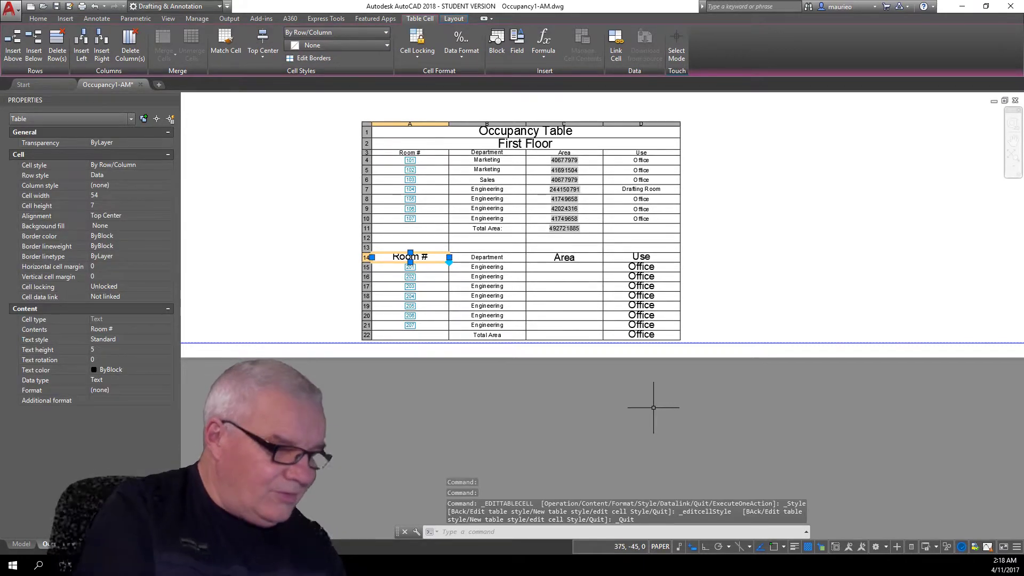
pyautogui.press('Escape')
pyautogui.press('Escape')
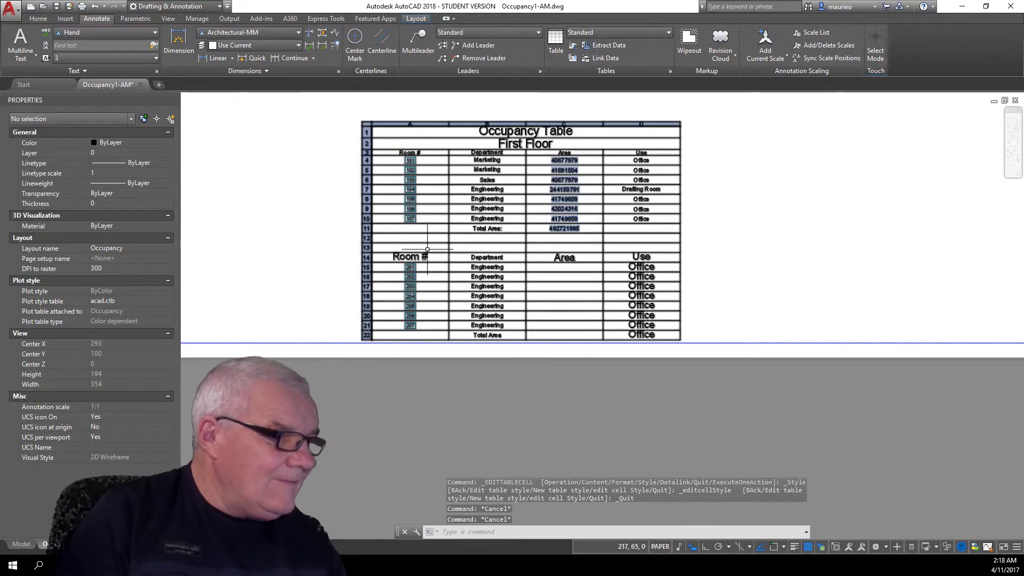
# - Examine the data format options of the "Department" heading in B14 and compare the cell properties of the "Room #" headings in A14 and A3
pyautogui.click(477, 253)
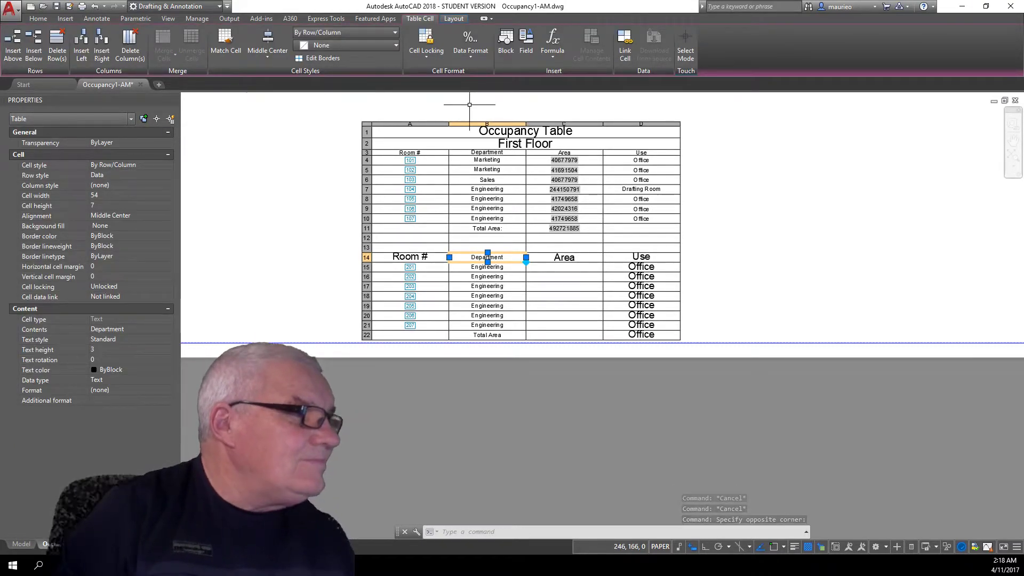
pyautogui.click(469, 53)
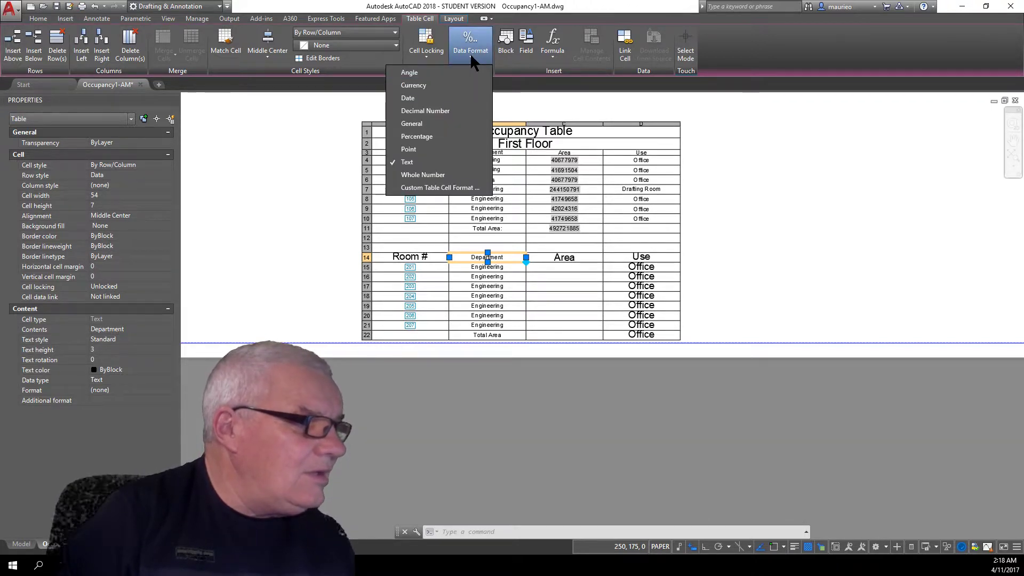
pyautogui.click(469, 53)
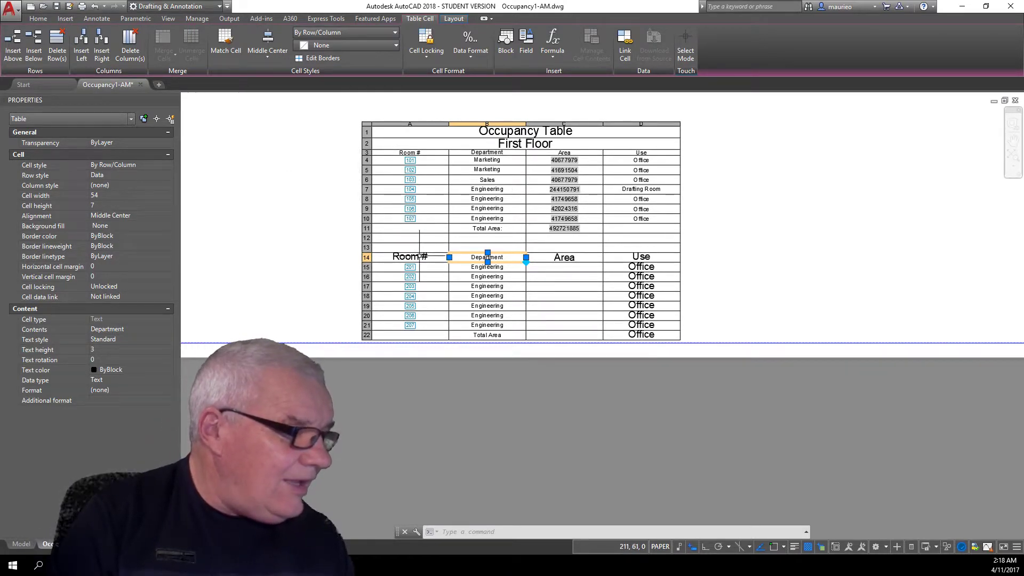
pyautogui.click(419, 255)
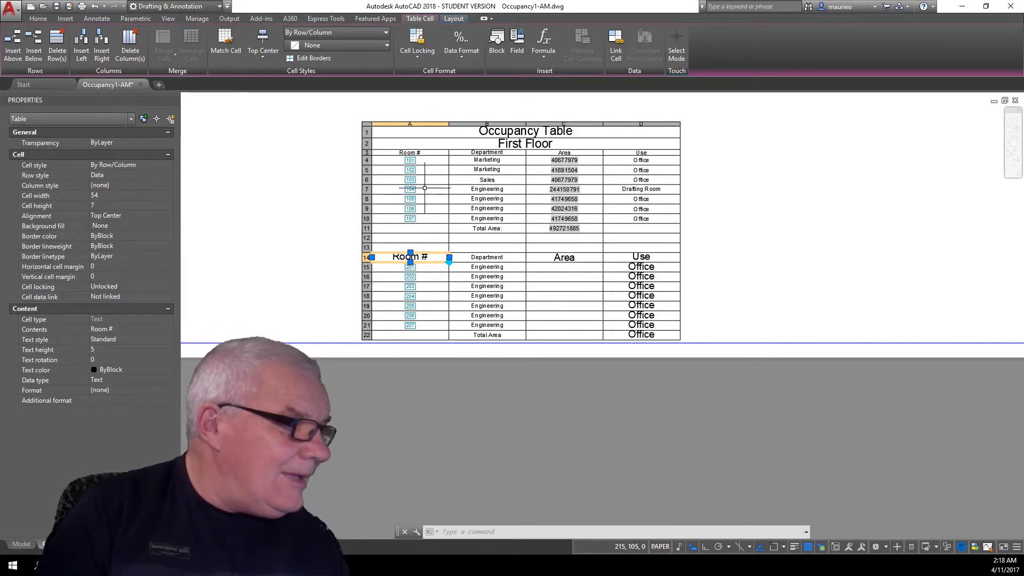
pyautogui.click(421, 153)
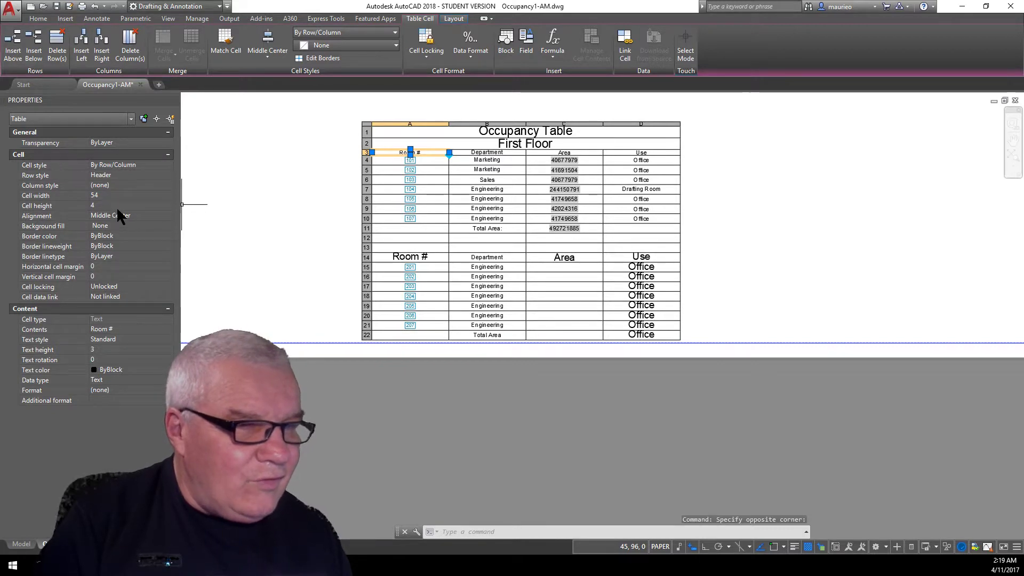
pyautogui.rightClick(113, 280)
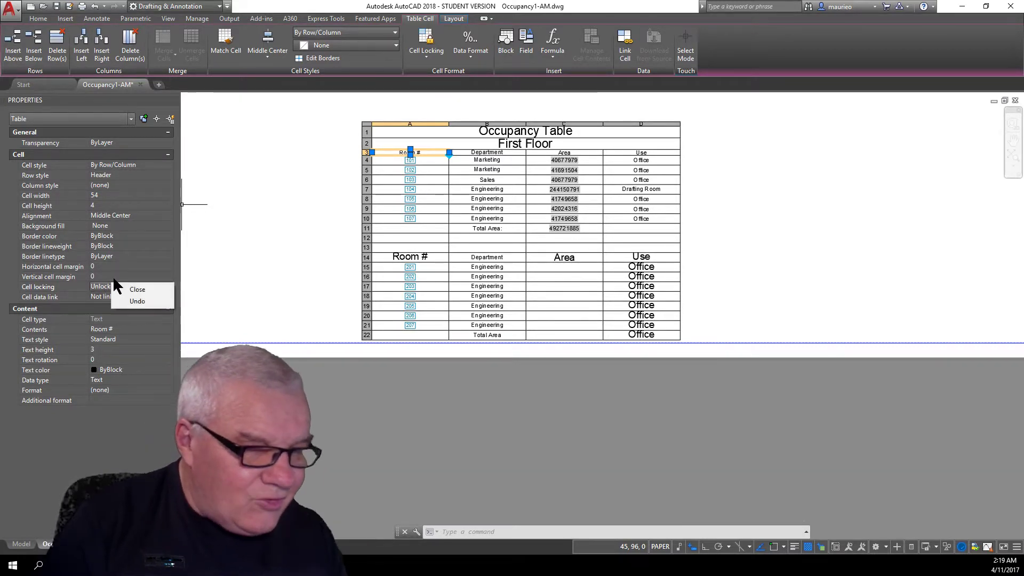
pyautogui.press('Escape')
pyautogui.click(213, 278)
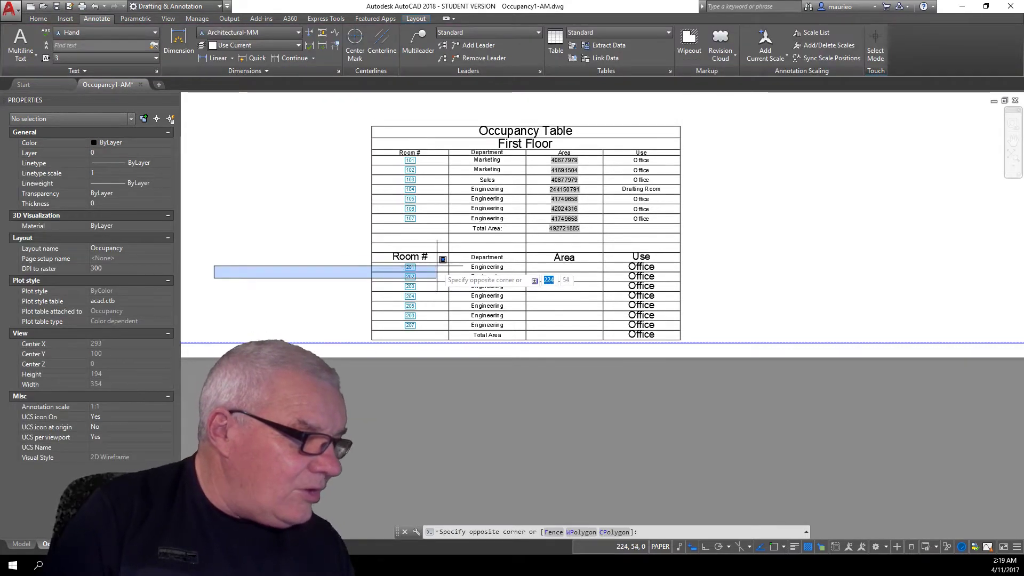
pyautogui.click(368, 314)
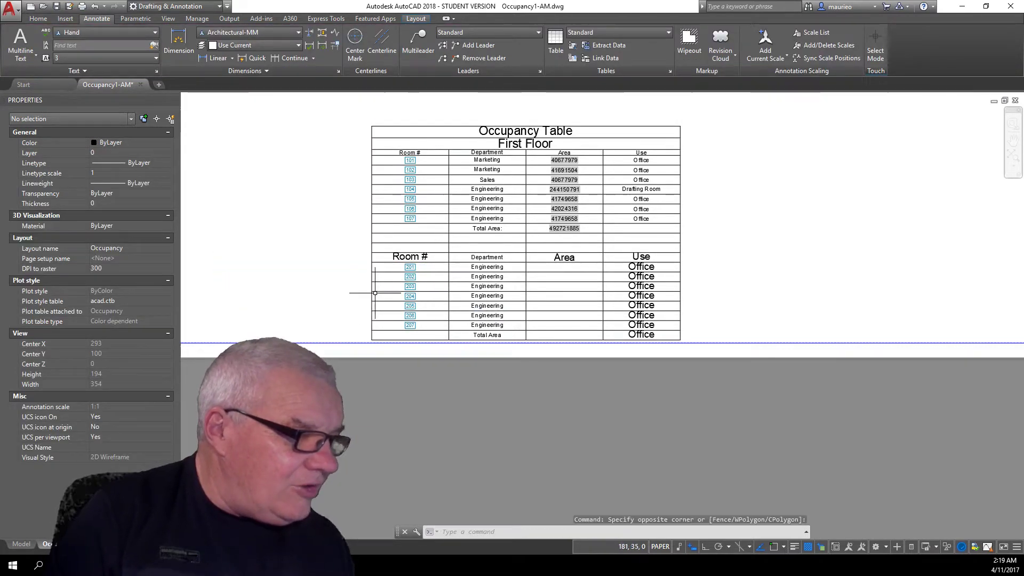
# - Set the text height of the "Room #" heading in cell A14 to 3
pyautogui.click(409, 257)
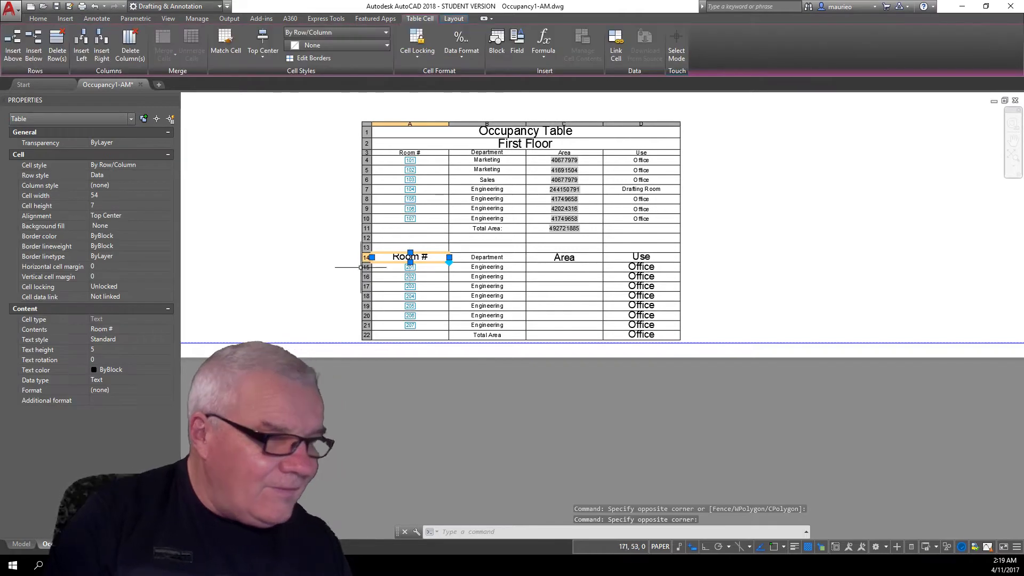
pyautogui.click(95, 349)
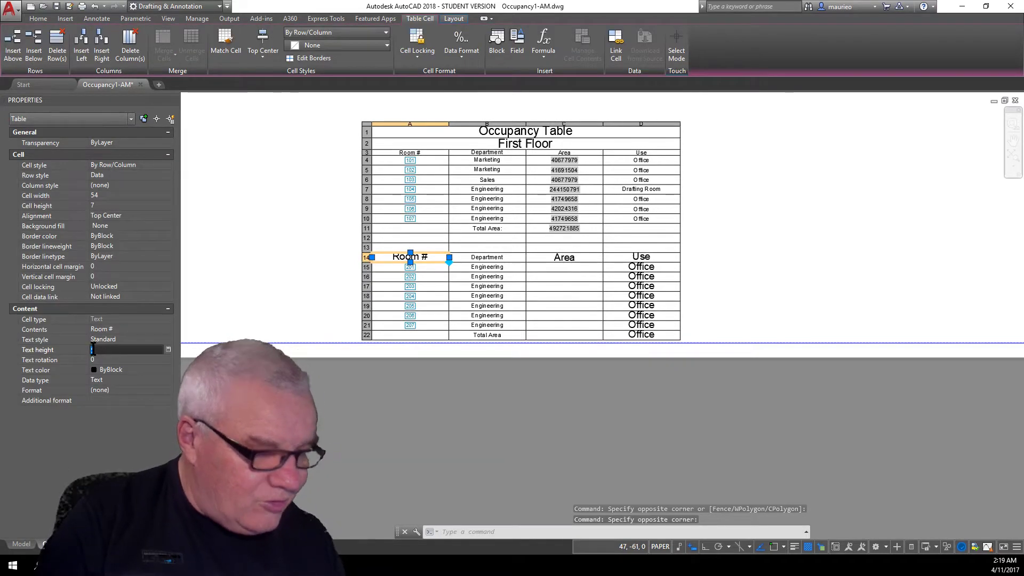
pyautogui.write('3')
pyautogui.press('Return')
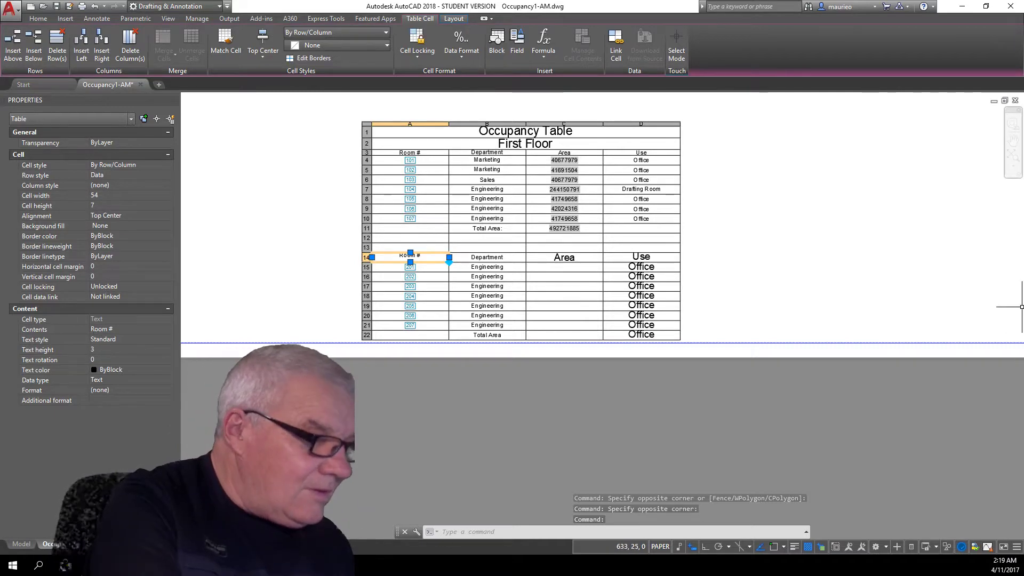
pyautogui.press('Escape')
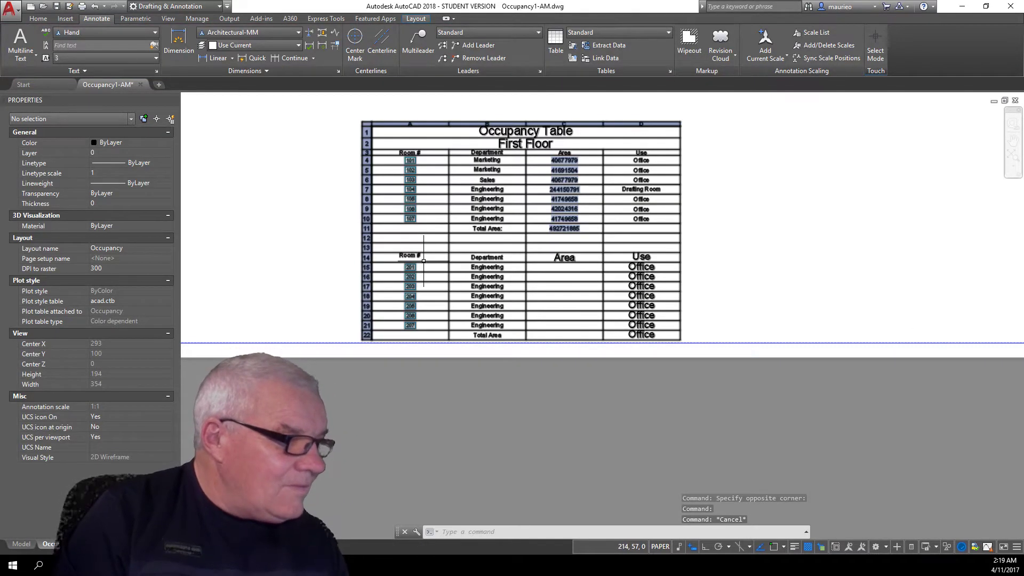
# - Set the alignment of the "Room #" heading in cell A14 to Middle Center
pyautogui.click(427, 256)
pyautogui.click(421, 257)
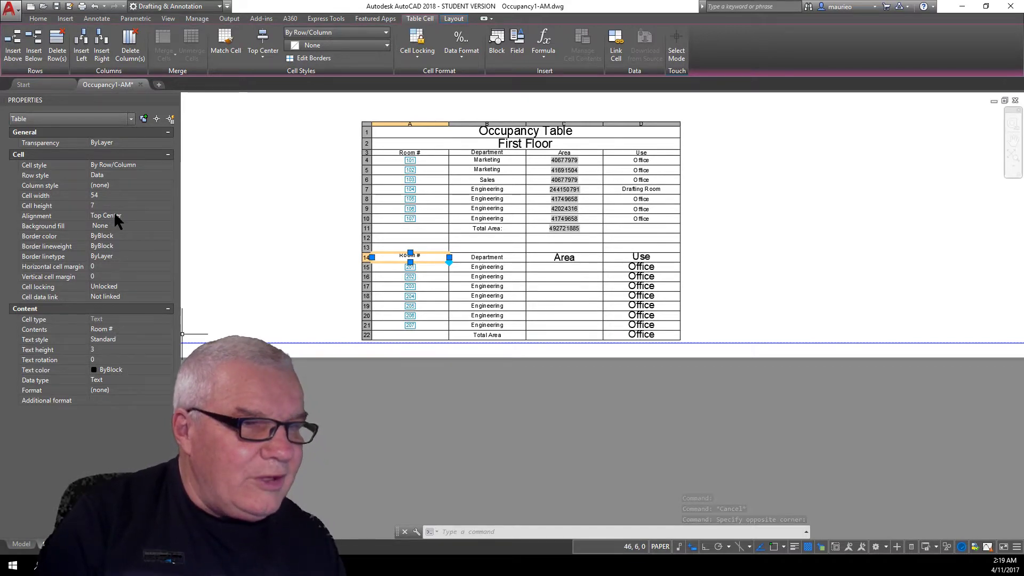
pyautogui.click(166, 214)
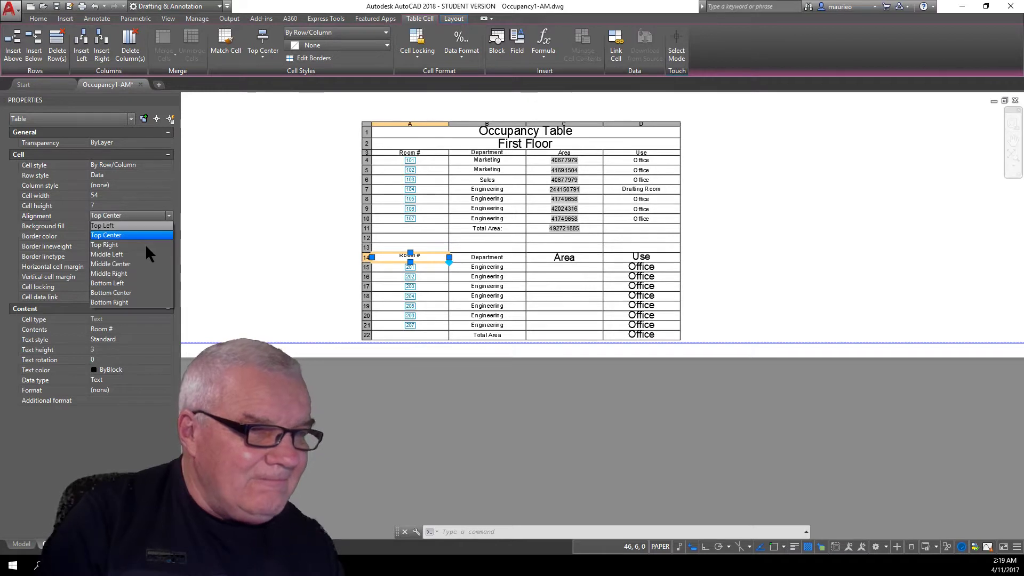
pyautogui.click(127, 263)
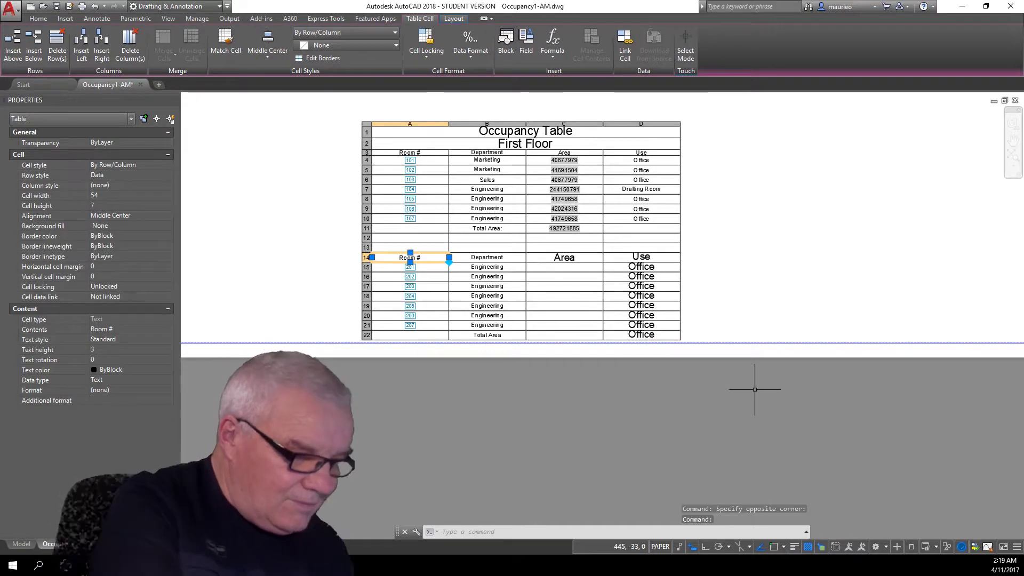
# - Set the text height of the Area and Use cells in the second-floor block, C14 through D22, to 3
pyautogui.press('Escape')
pyautogui.press('Escape')
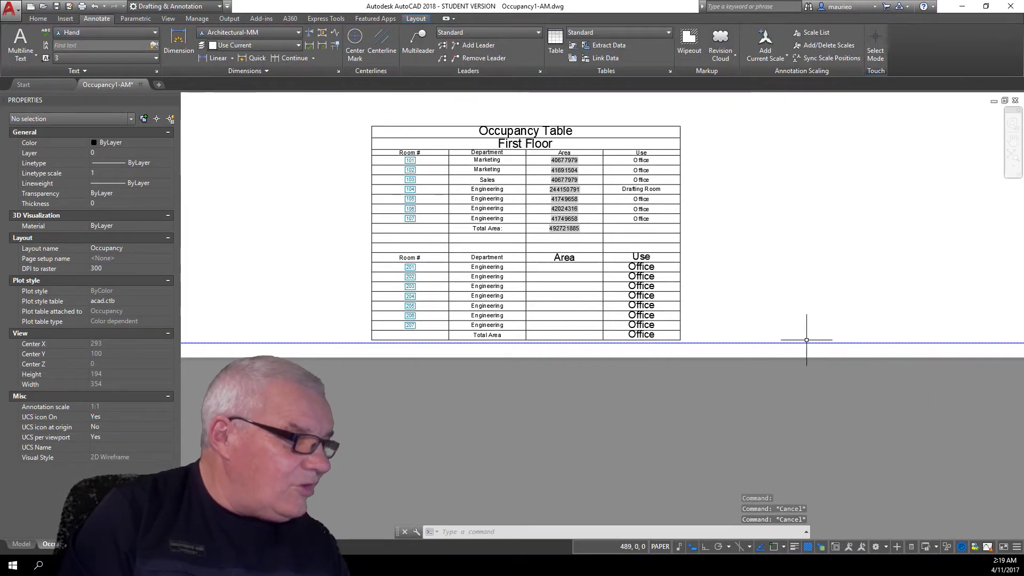
pyautogui.click(559, 248)
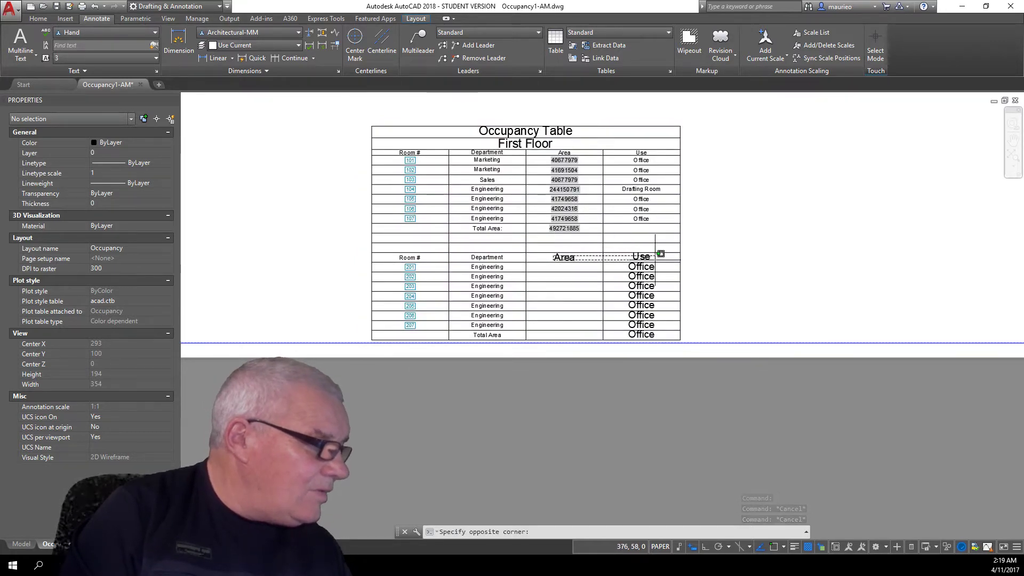
pyautogui.click(657, 335)
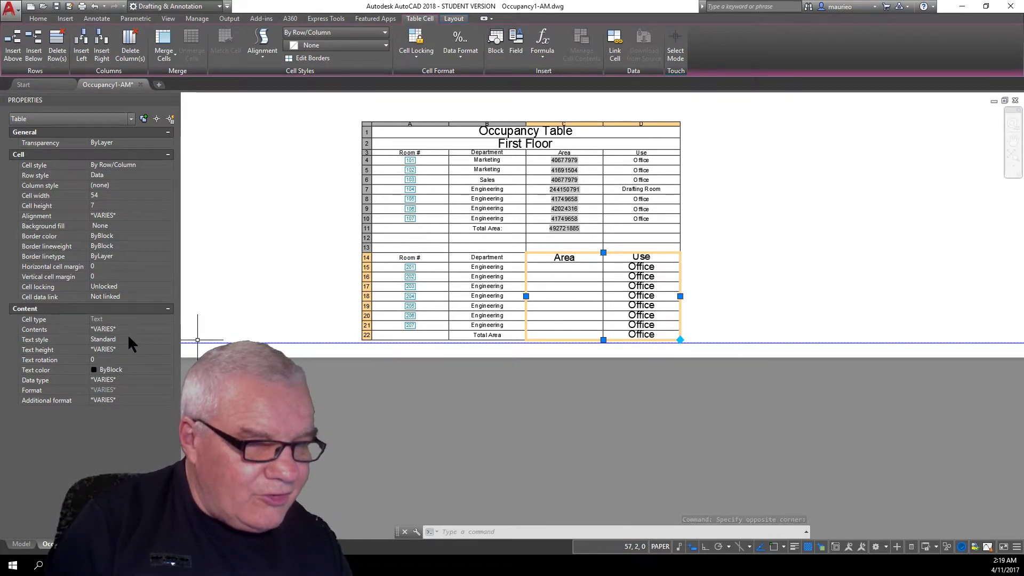
pyautogui.click(158, 350)
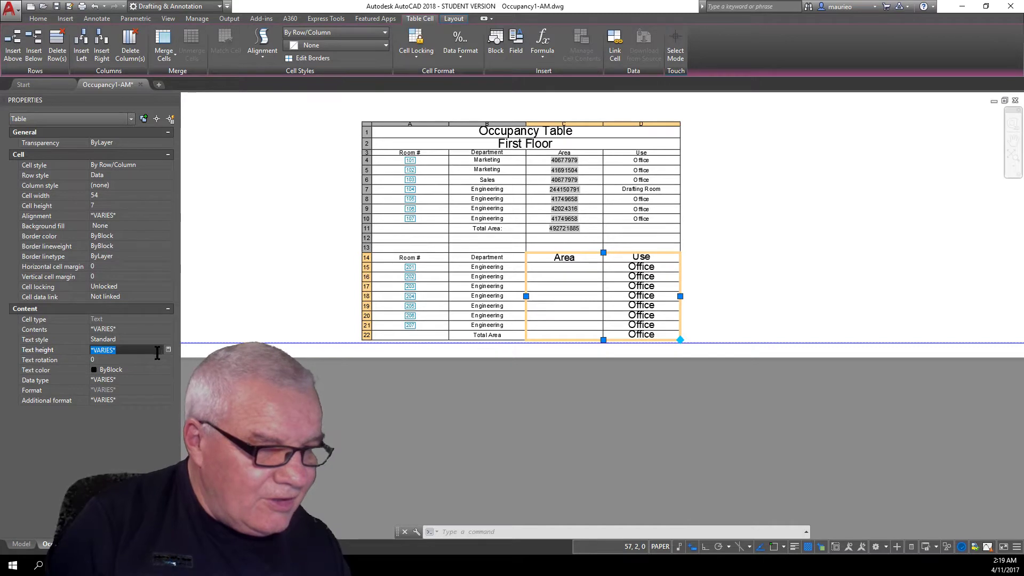
pyautogui.write('3')
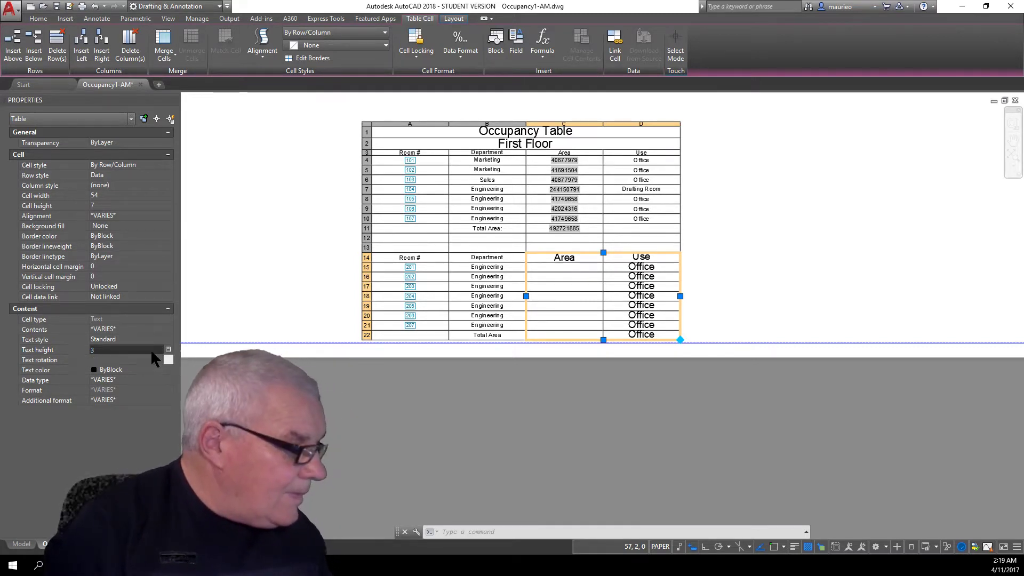
pyautogui.press('Return')
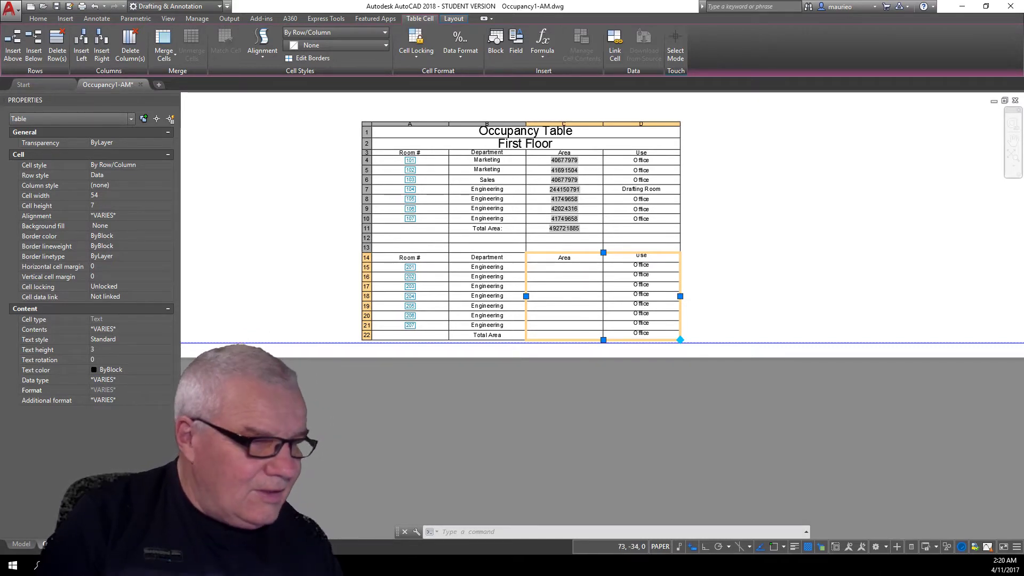
# - Check the alignment of cells C18 and B17, and set the Area and Use cells C14 through D22 to Middle Center
pyautogui.click(550, 296)
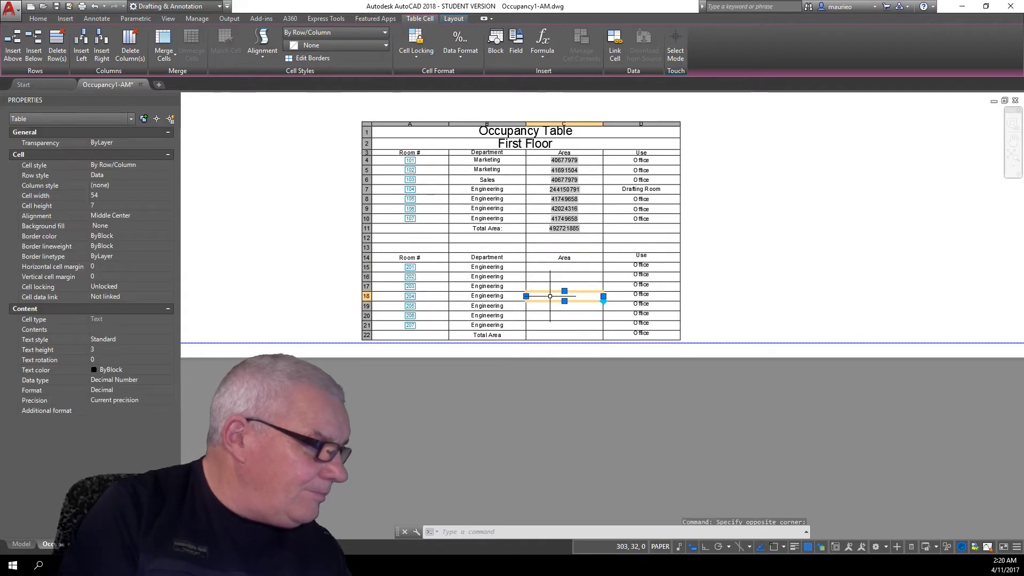
pyautogui.click(507, 287)
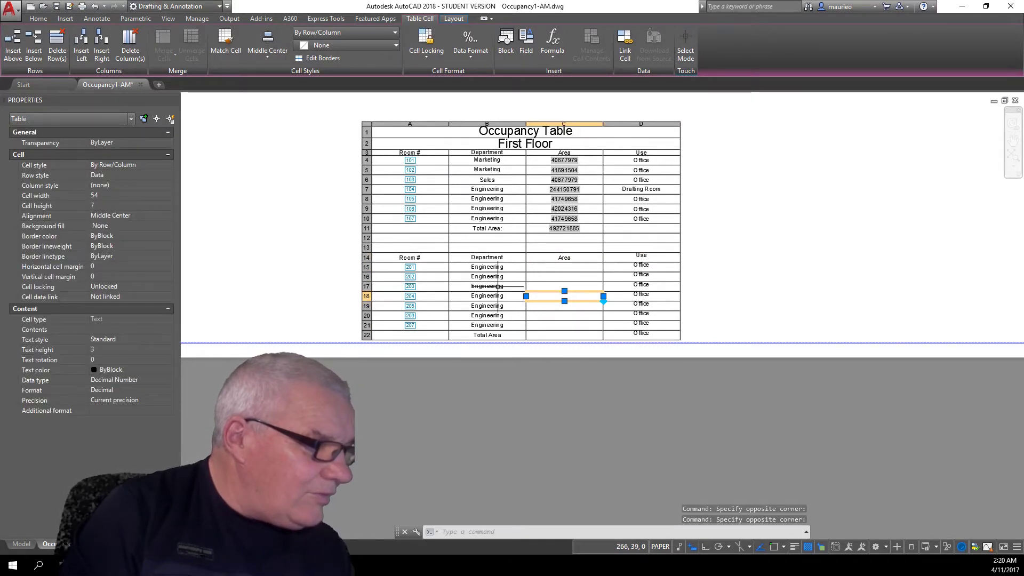
pyautogui.click(498, 286)
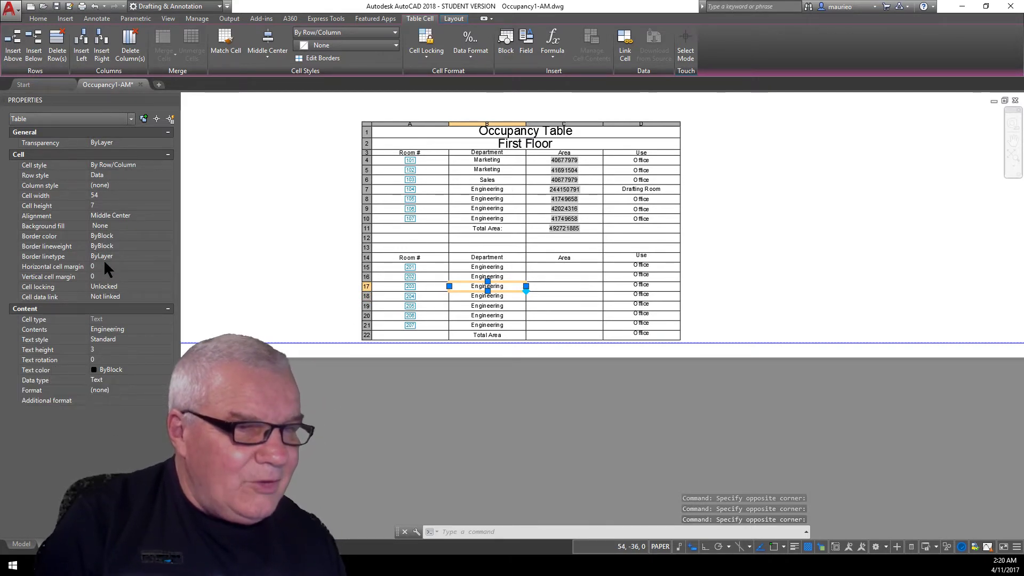
pyautogui.click(569, 257)
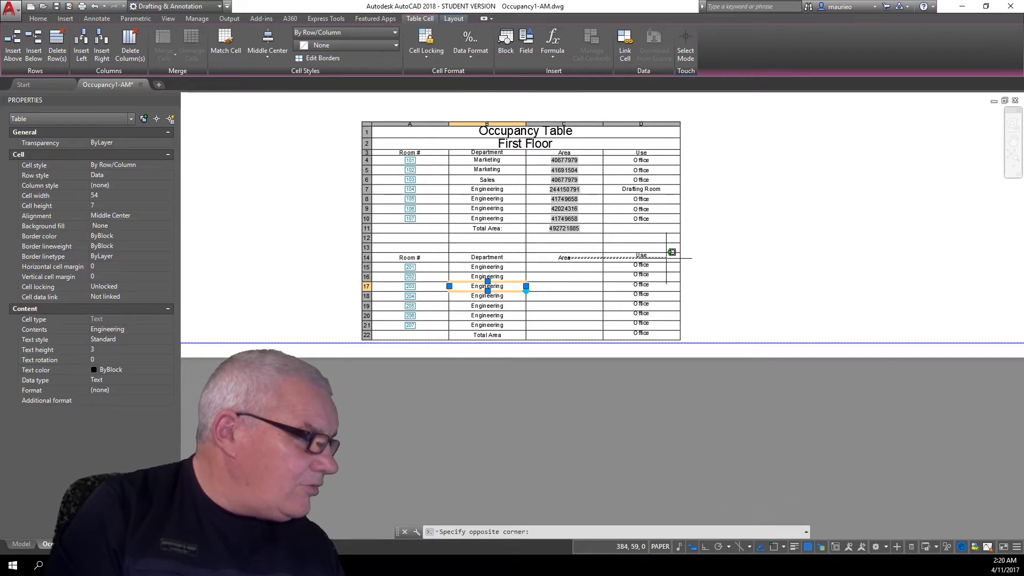
pyautogui.click(660, 336)
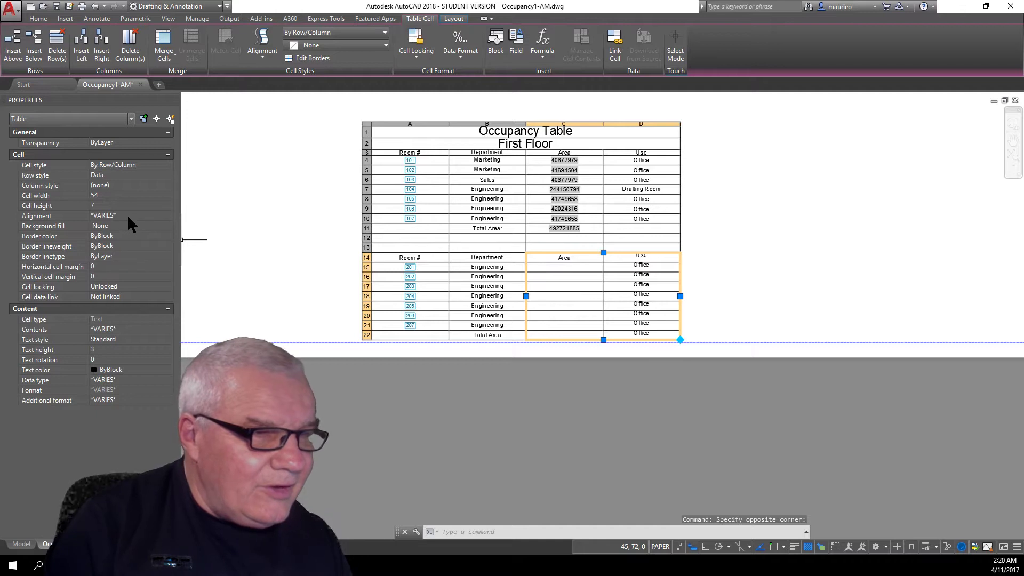
pyautogui.click(147, 216)
pyautogui.click(168, 212)
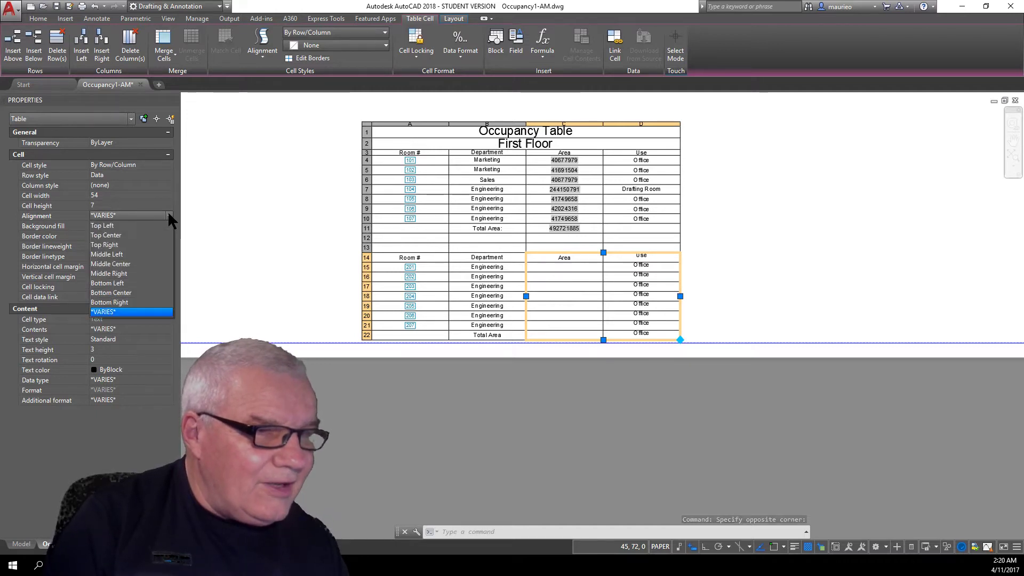
pyautogui.click(130, 258)
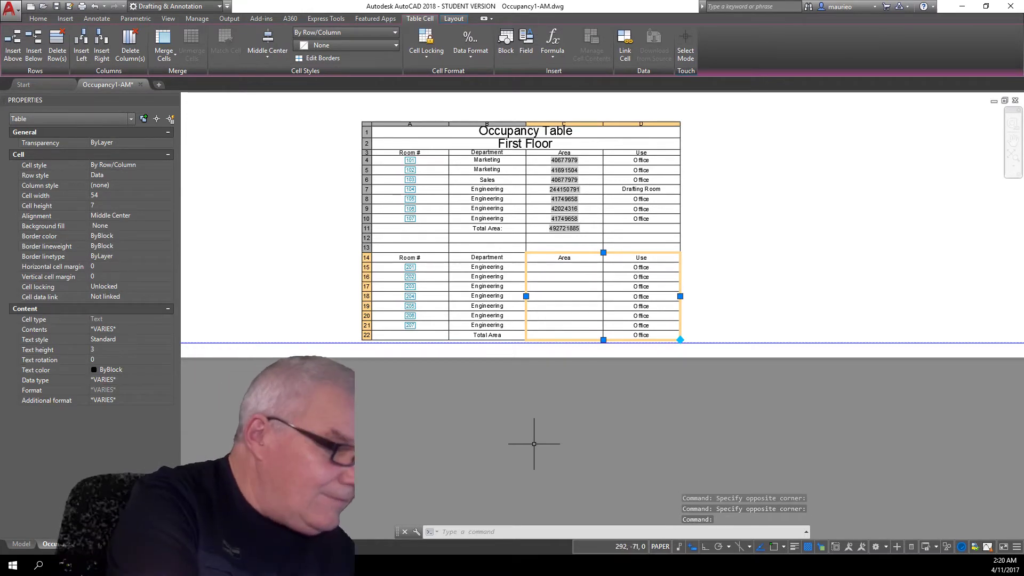
pyautogui.press('Escape')
pyautogui.press('Escape')
pyautogui.press('Escape')
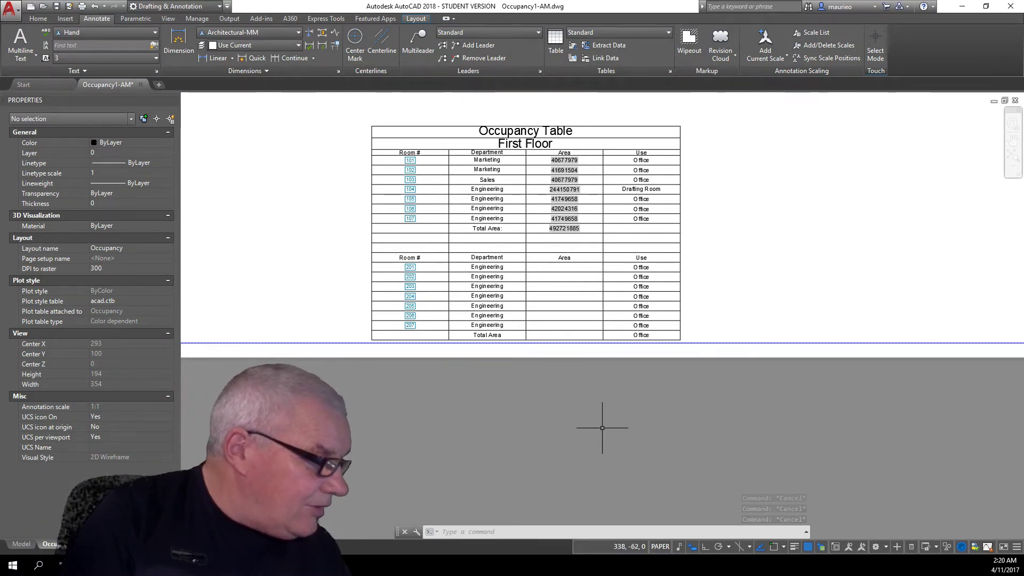
# - Delete the "Office" entry from cell D22 in the Total Area row
pyautogui.click(649, 333)
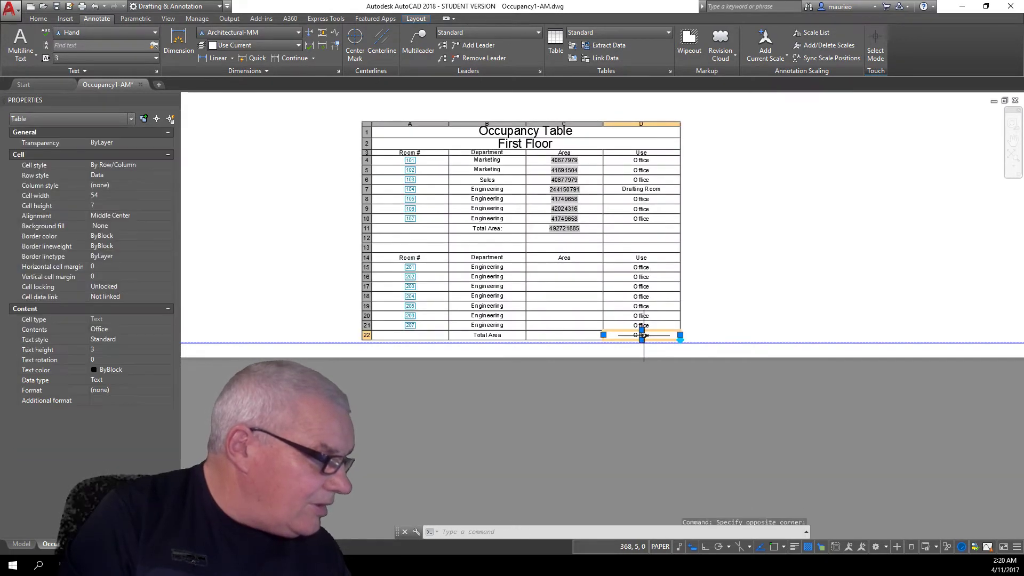
pyautogui.press('Delete')
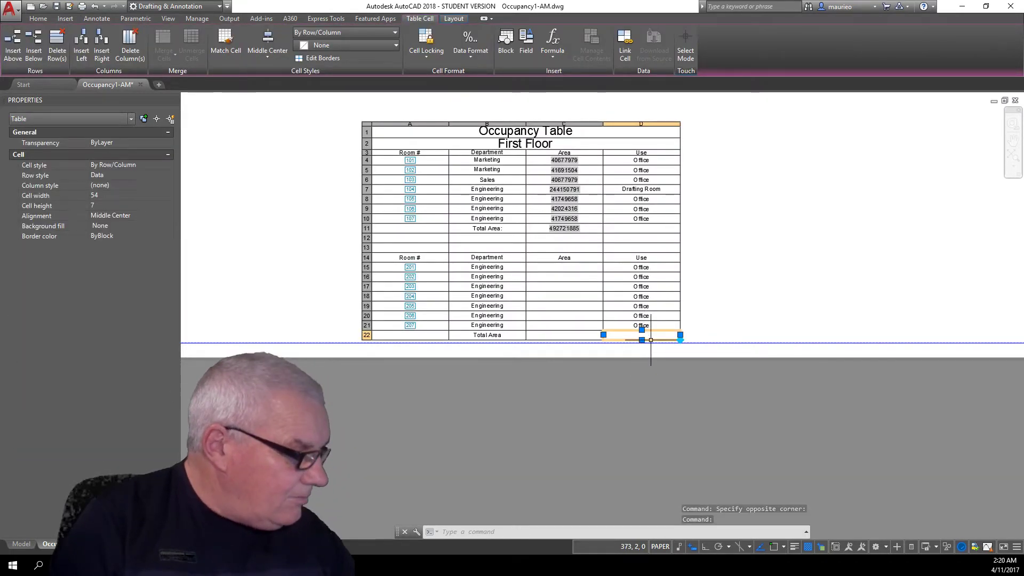
pyautogui.click(712, 317)
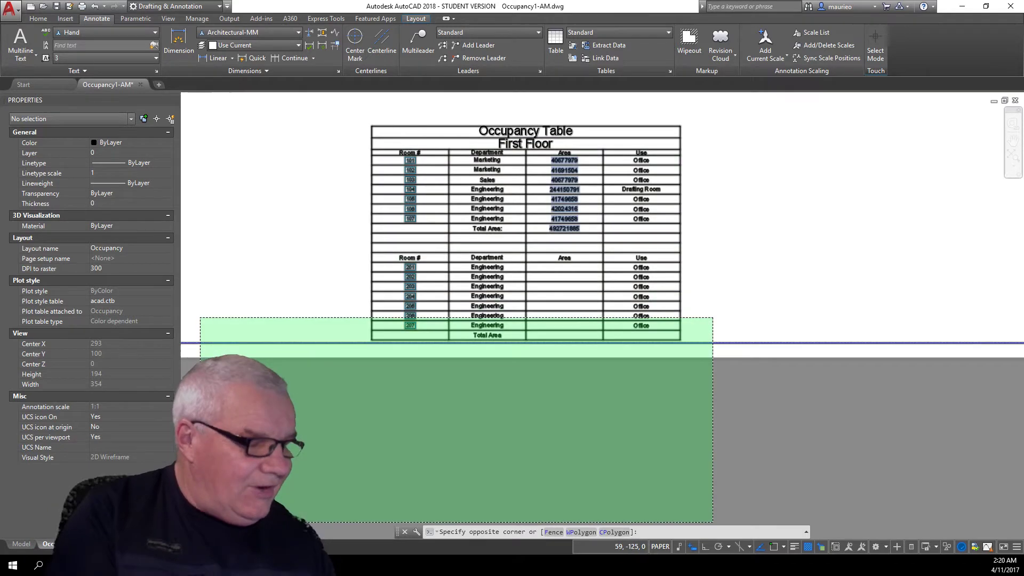
pyautogui.press('Escape')
pyautogui.press('Escape')
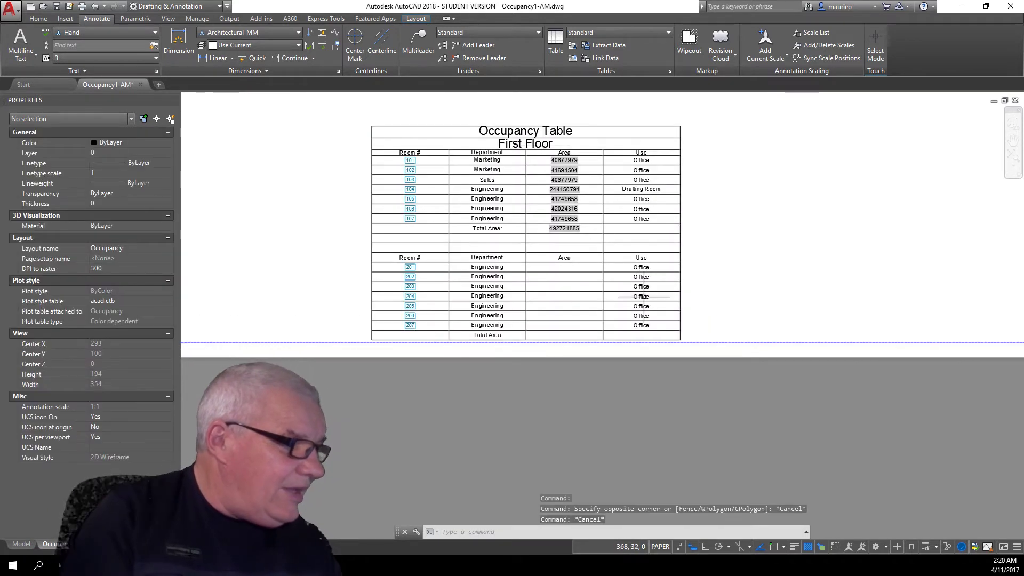
pyautogui.click(660, 332)
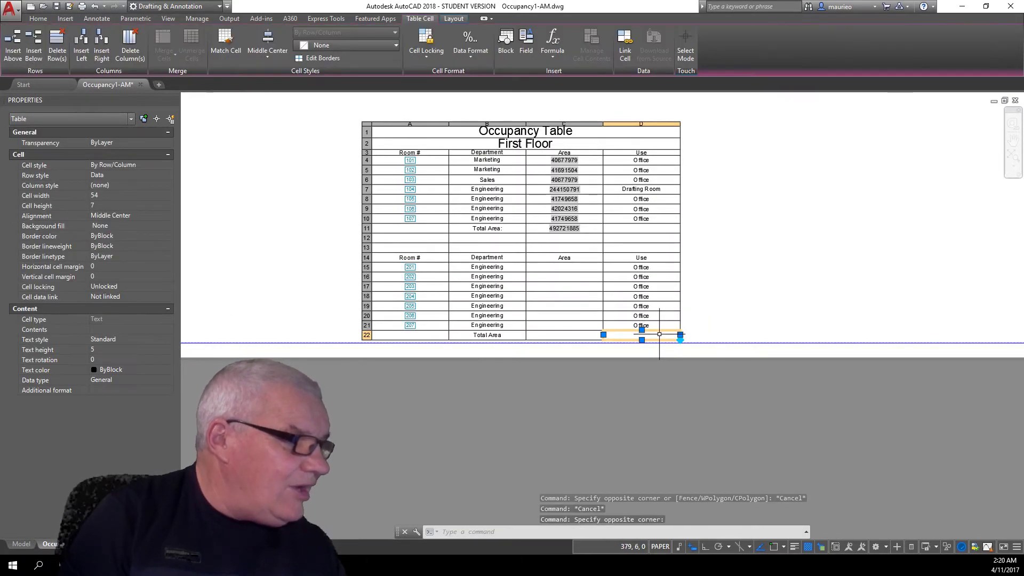
pyautogui.press('Escape')
pyautogui.press('Escape')
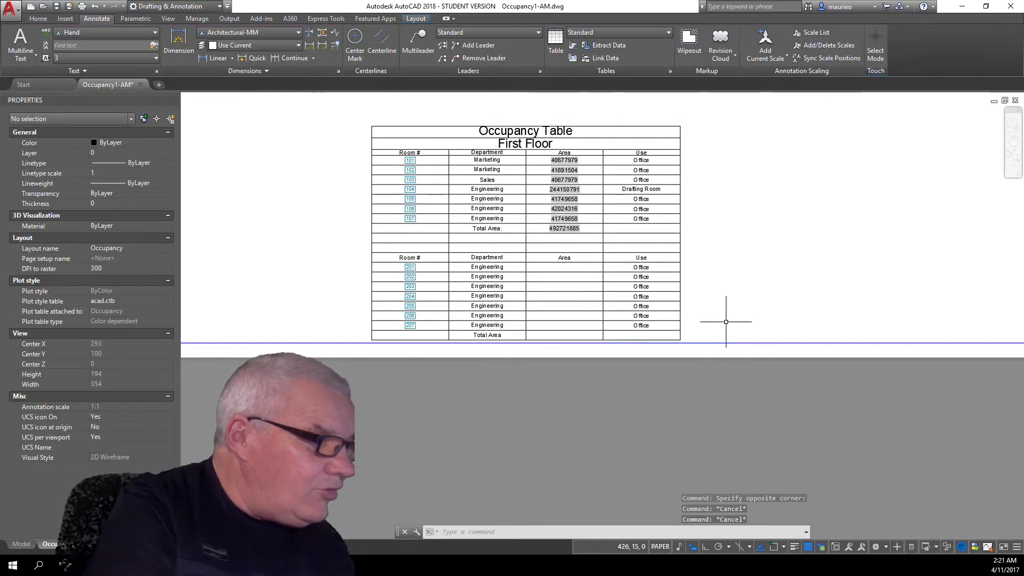
# - Set the cell height of the First Floor heading row to 5 through its "Area" heading in C3
pyautogui.click(672, 256)
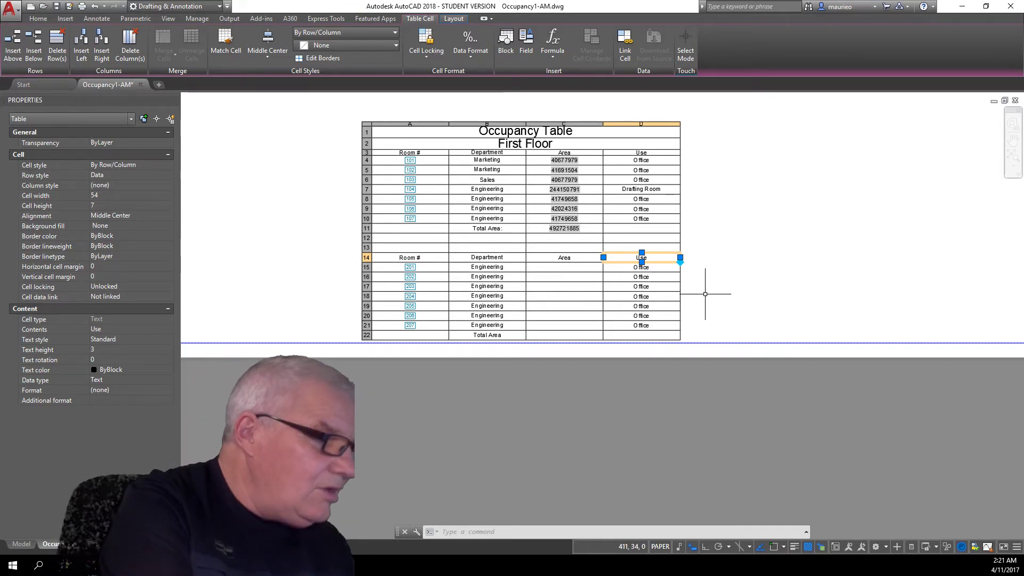
pyautogui.press('Escape')
pyautogui.press('Escape')
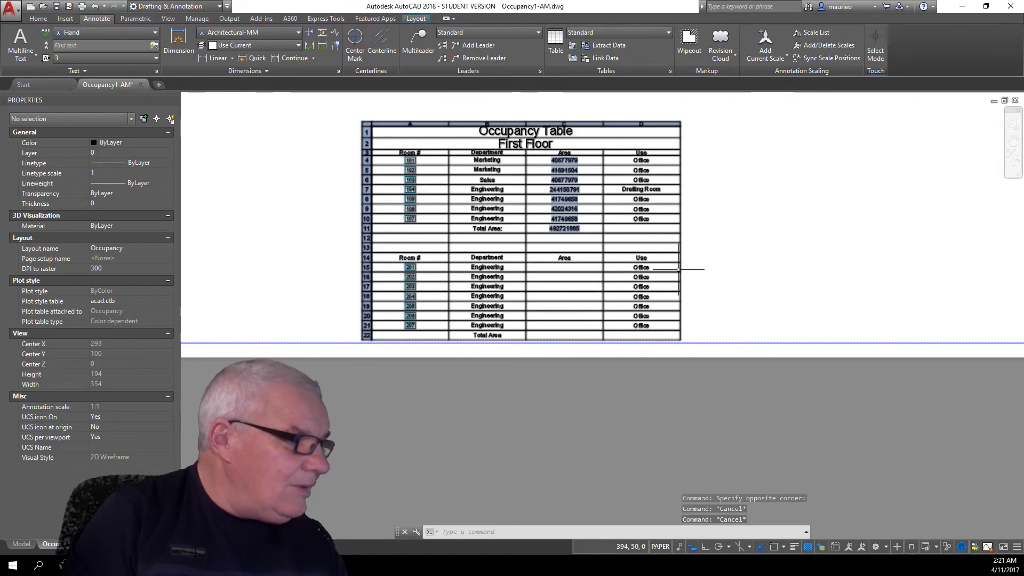
pyautogui.click(663, 257)
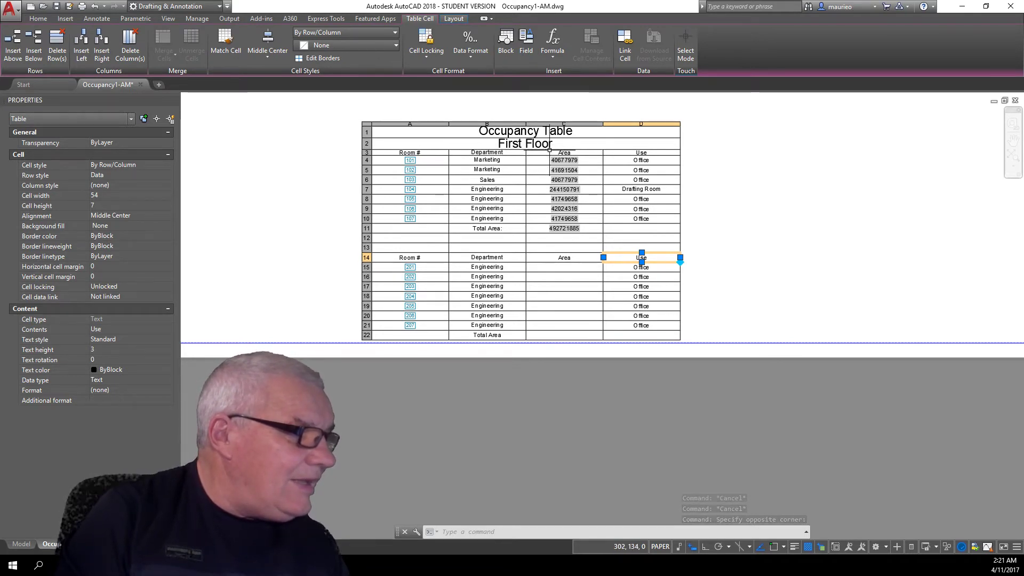
pyautogui.click(553, 152)
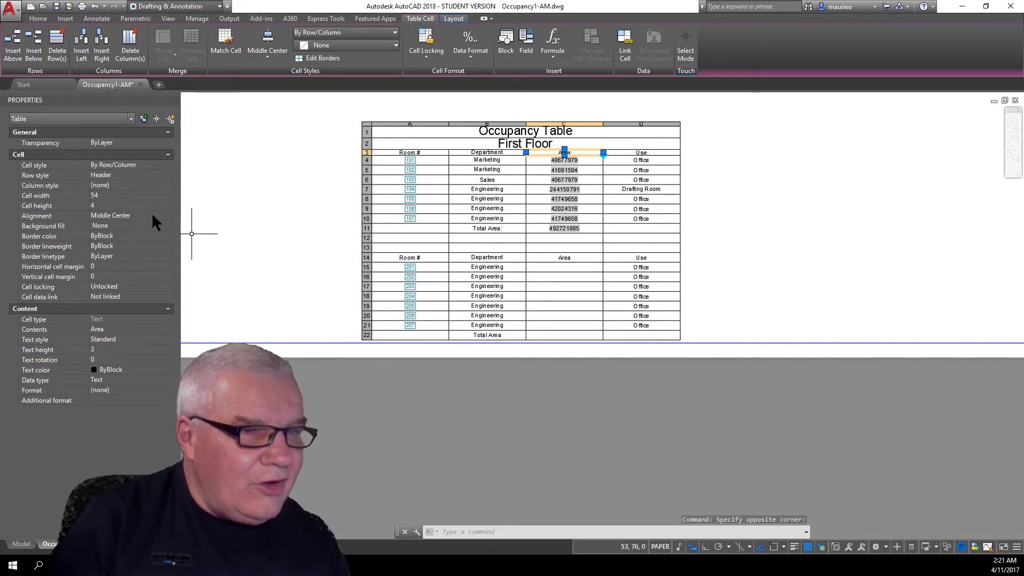
pyautogui.click(104, 205)
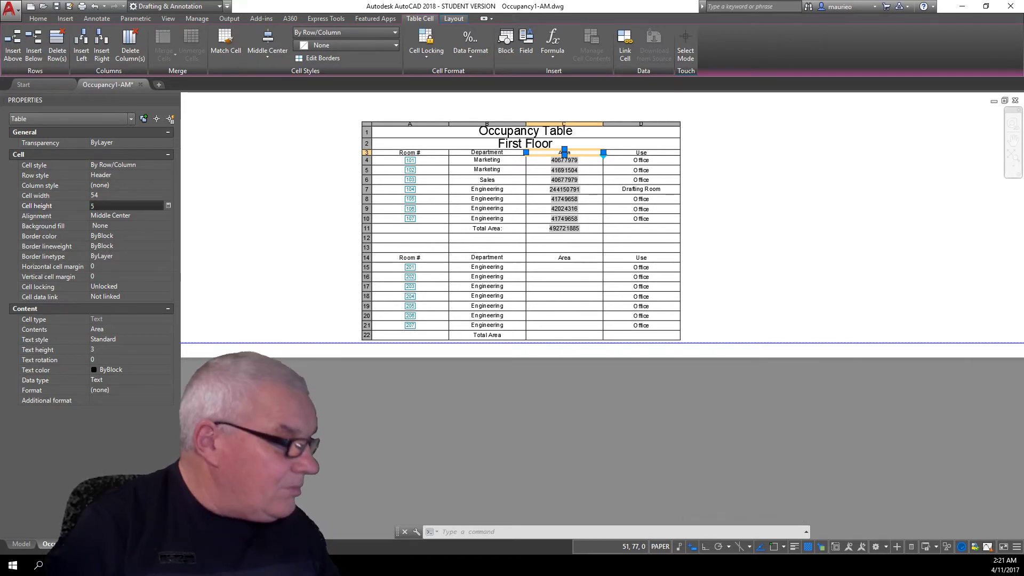
pyautogui.press('Return')
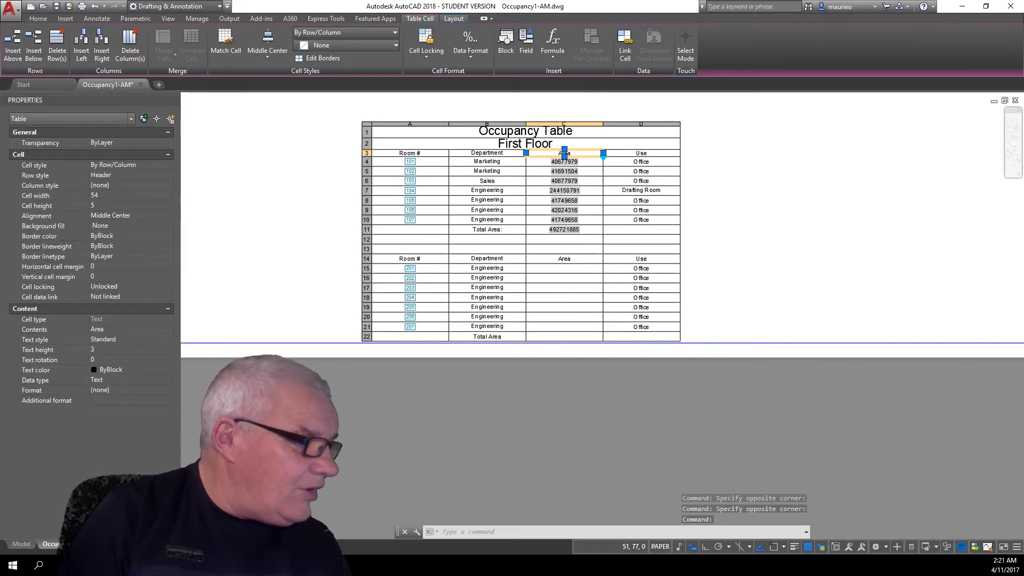
# - Set the cell height of the lower heading row to 5 through its "Use" heading in D14
pyautogui.click(661, 261)
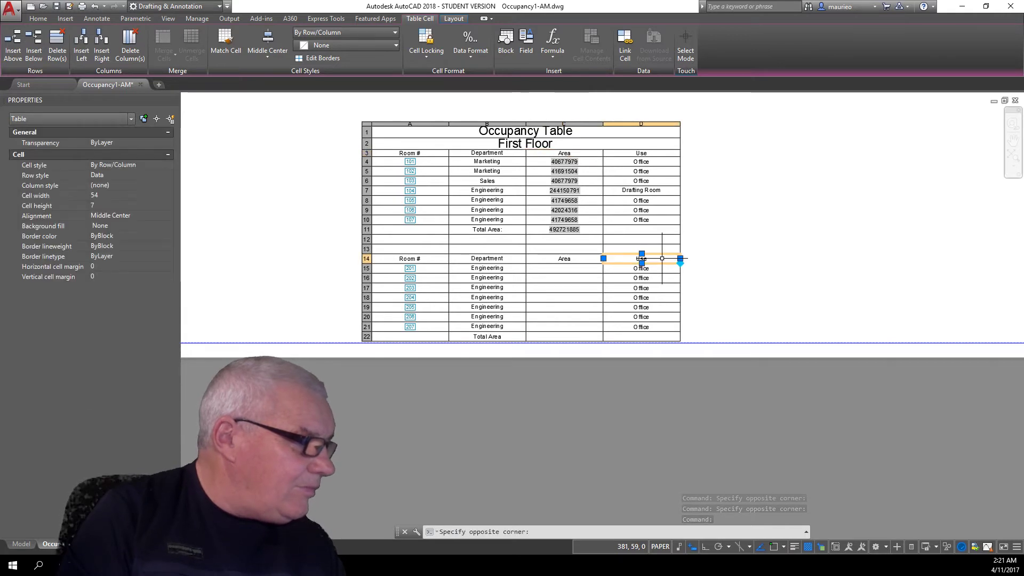
pyautogui.click(110, 205)
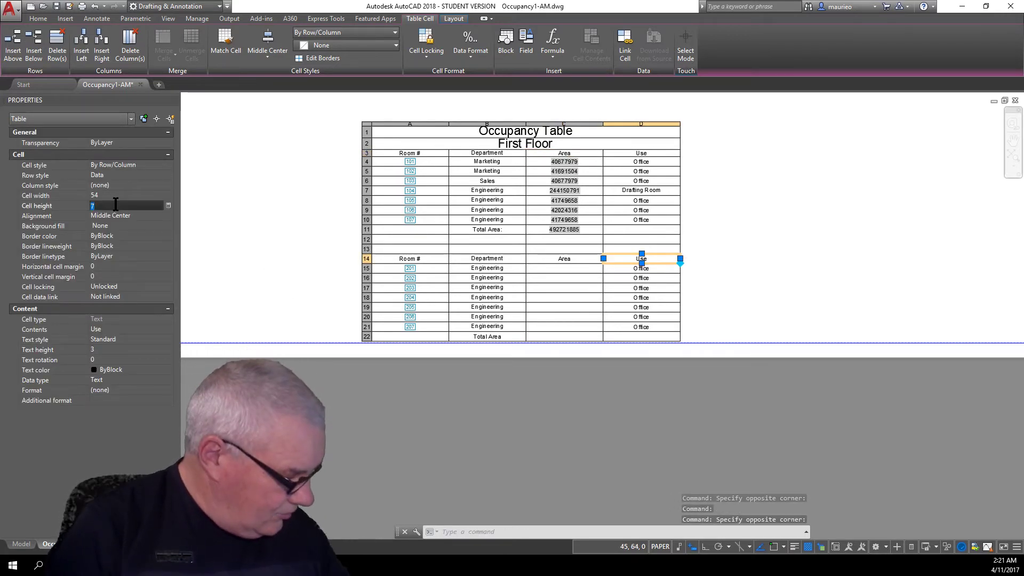
pyautogui.write('5')
pyautogui.press('Return')
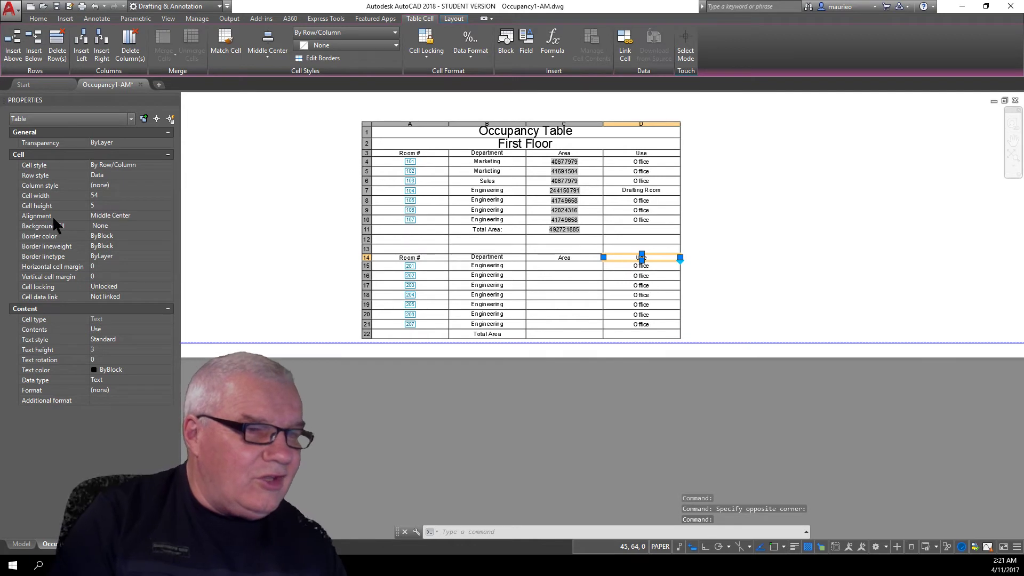
pyautogui.press('Escape')
pyautogui.press('Escape')
pyautogui.press('Escape')
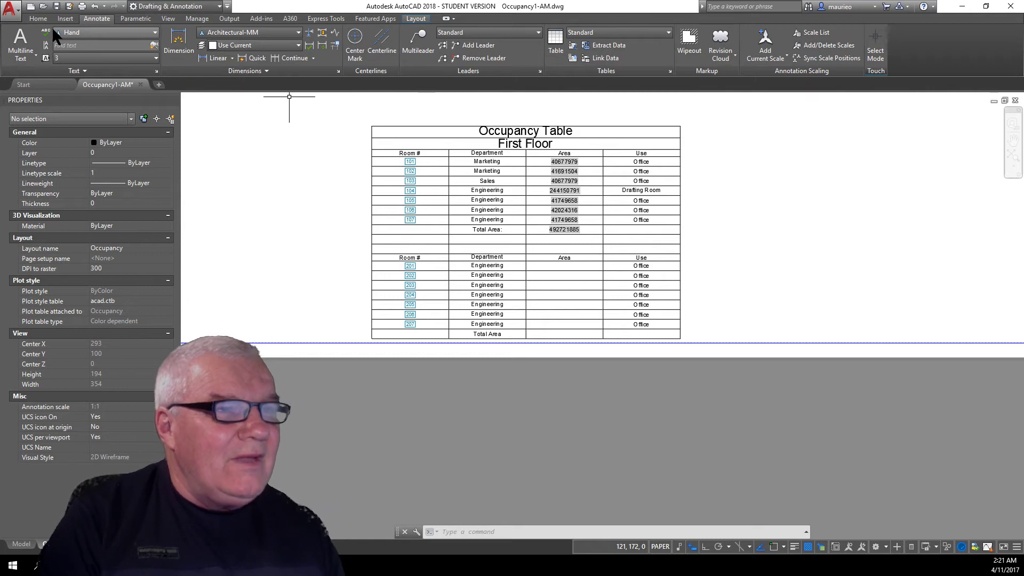
# - Save the drawing as Occupancy1-AM in the COURSE FILES folder, replacing the existing file, and close the drawing
pyautogui.click(18, 11)
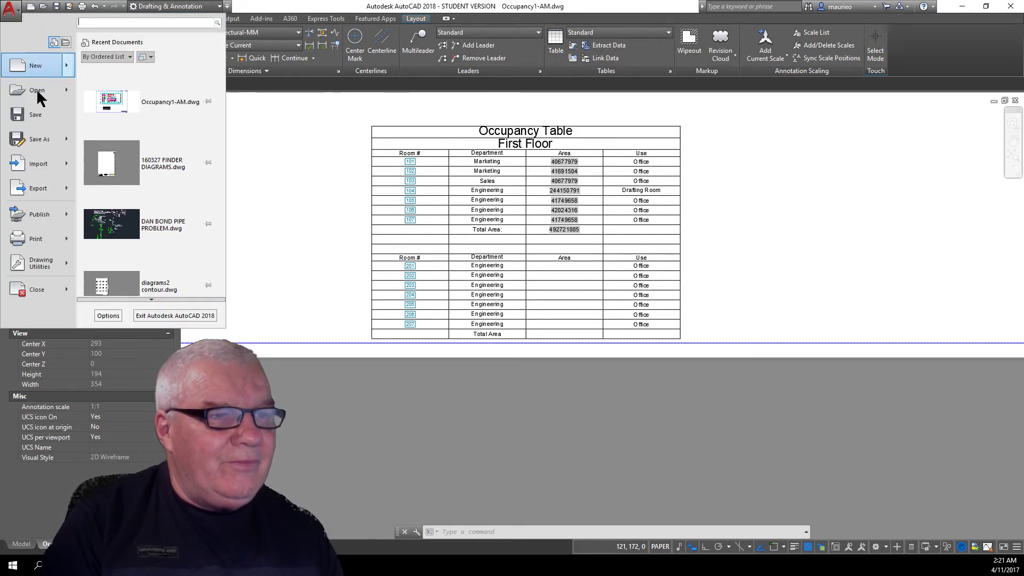
pyautogui.click(39, 139)
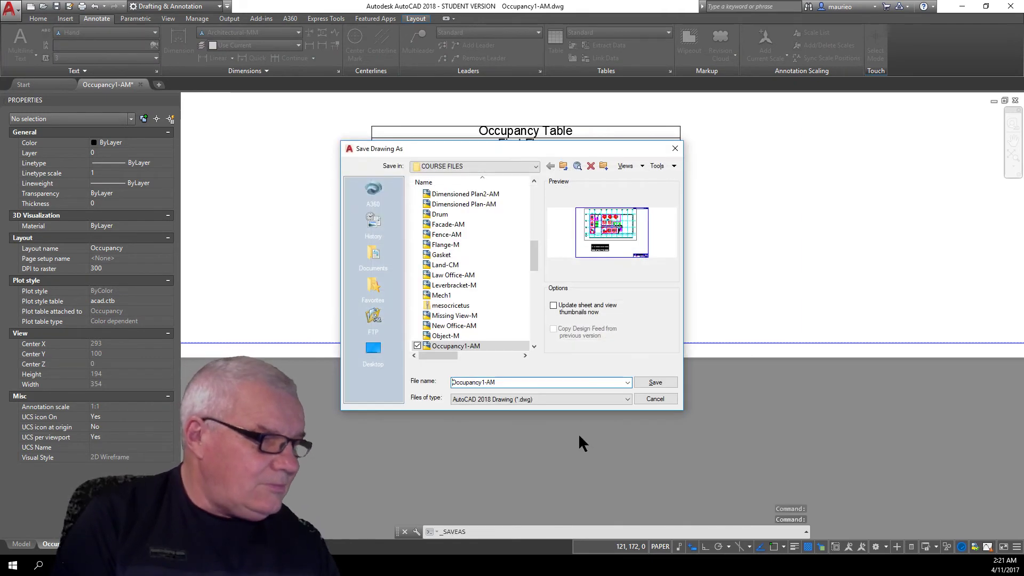
pyautogui.click(651, 381)
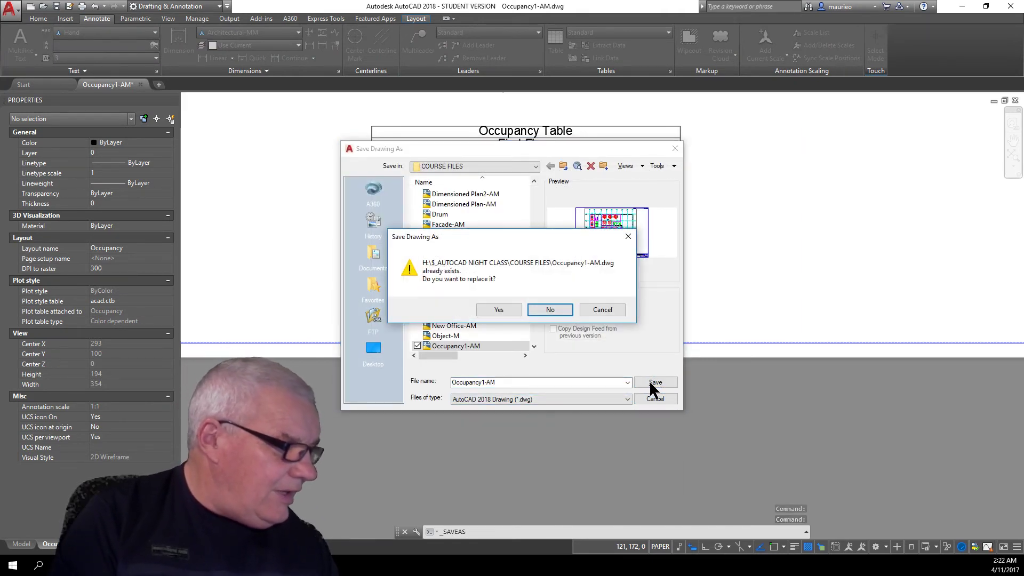
pyautogui.click(507, 309)
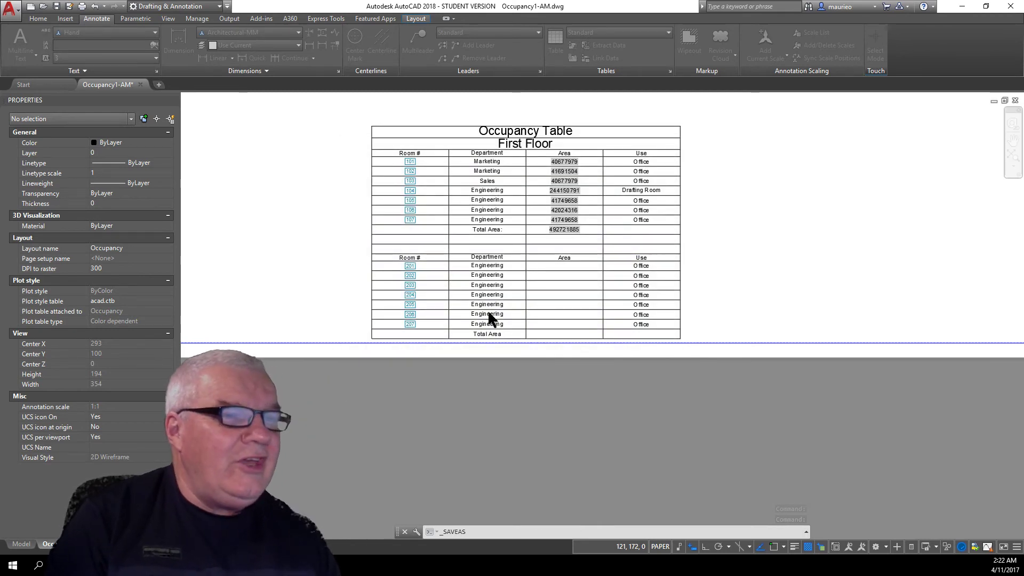
pyautogui.click(10, 7)
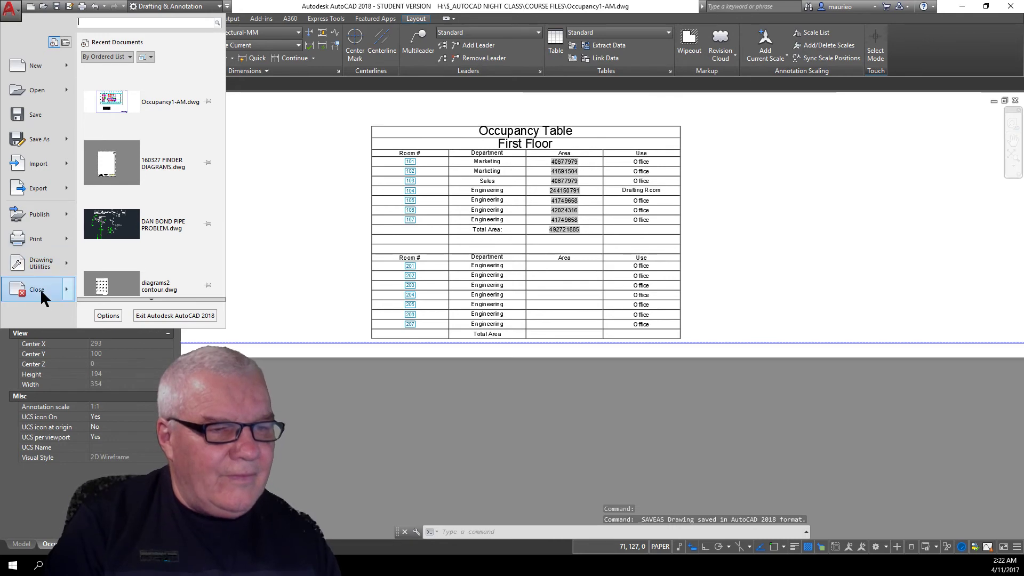
pyautogui.click(39, 289)
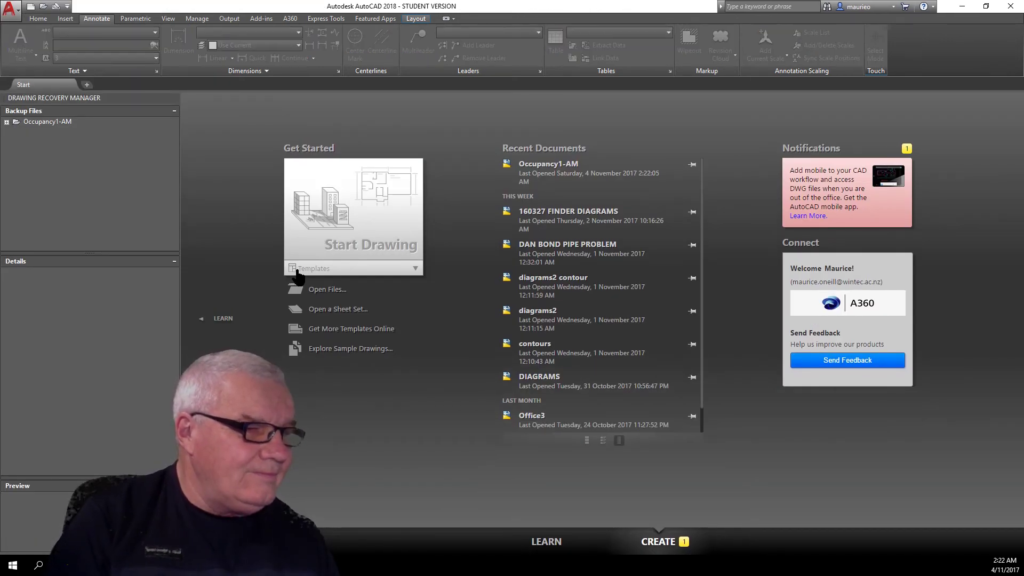